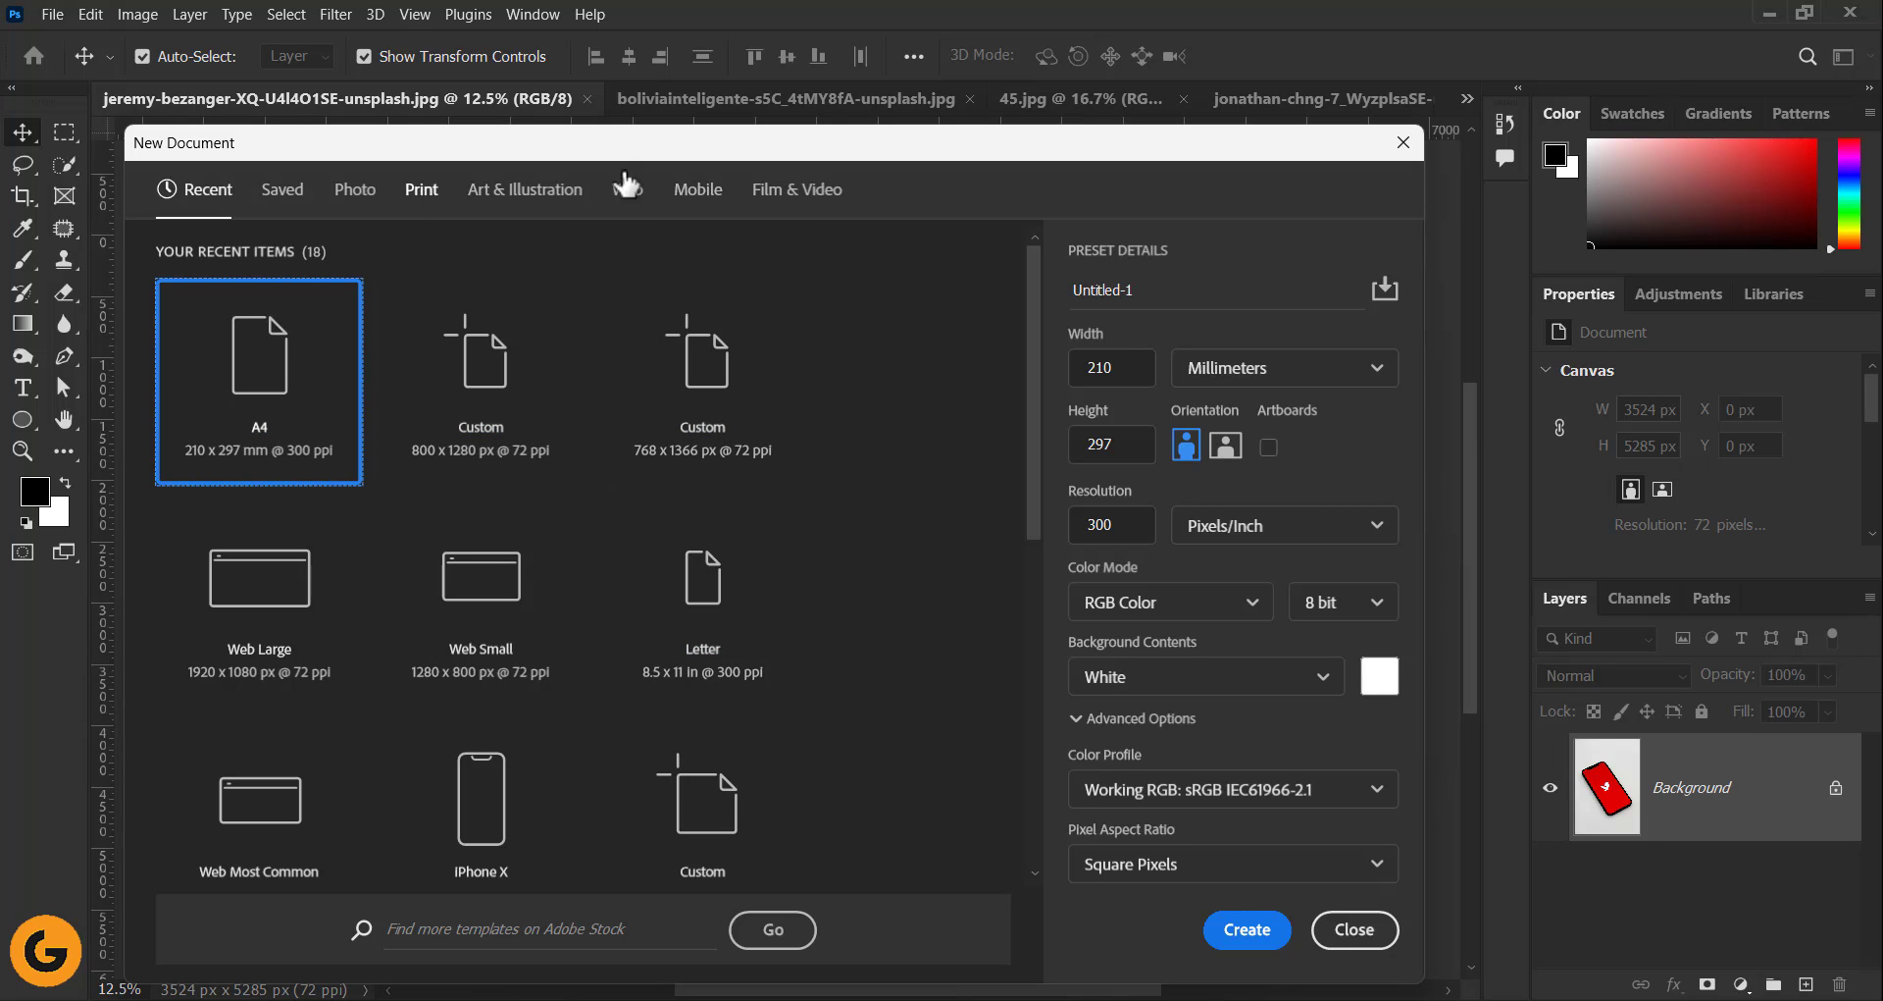
# - Dismiss the new document setup and convert the phone photo's locked Background into a regular layer with the default settings
pyautogui.click(1355, 929)
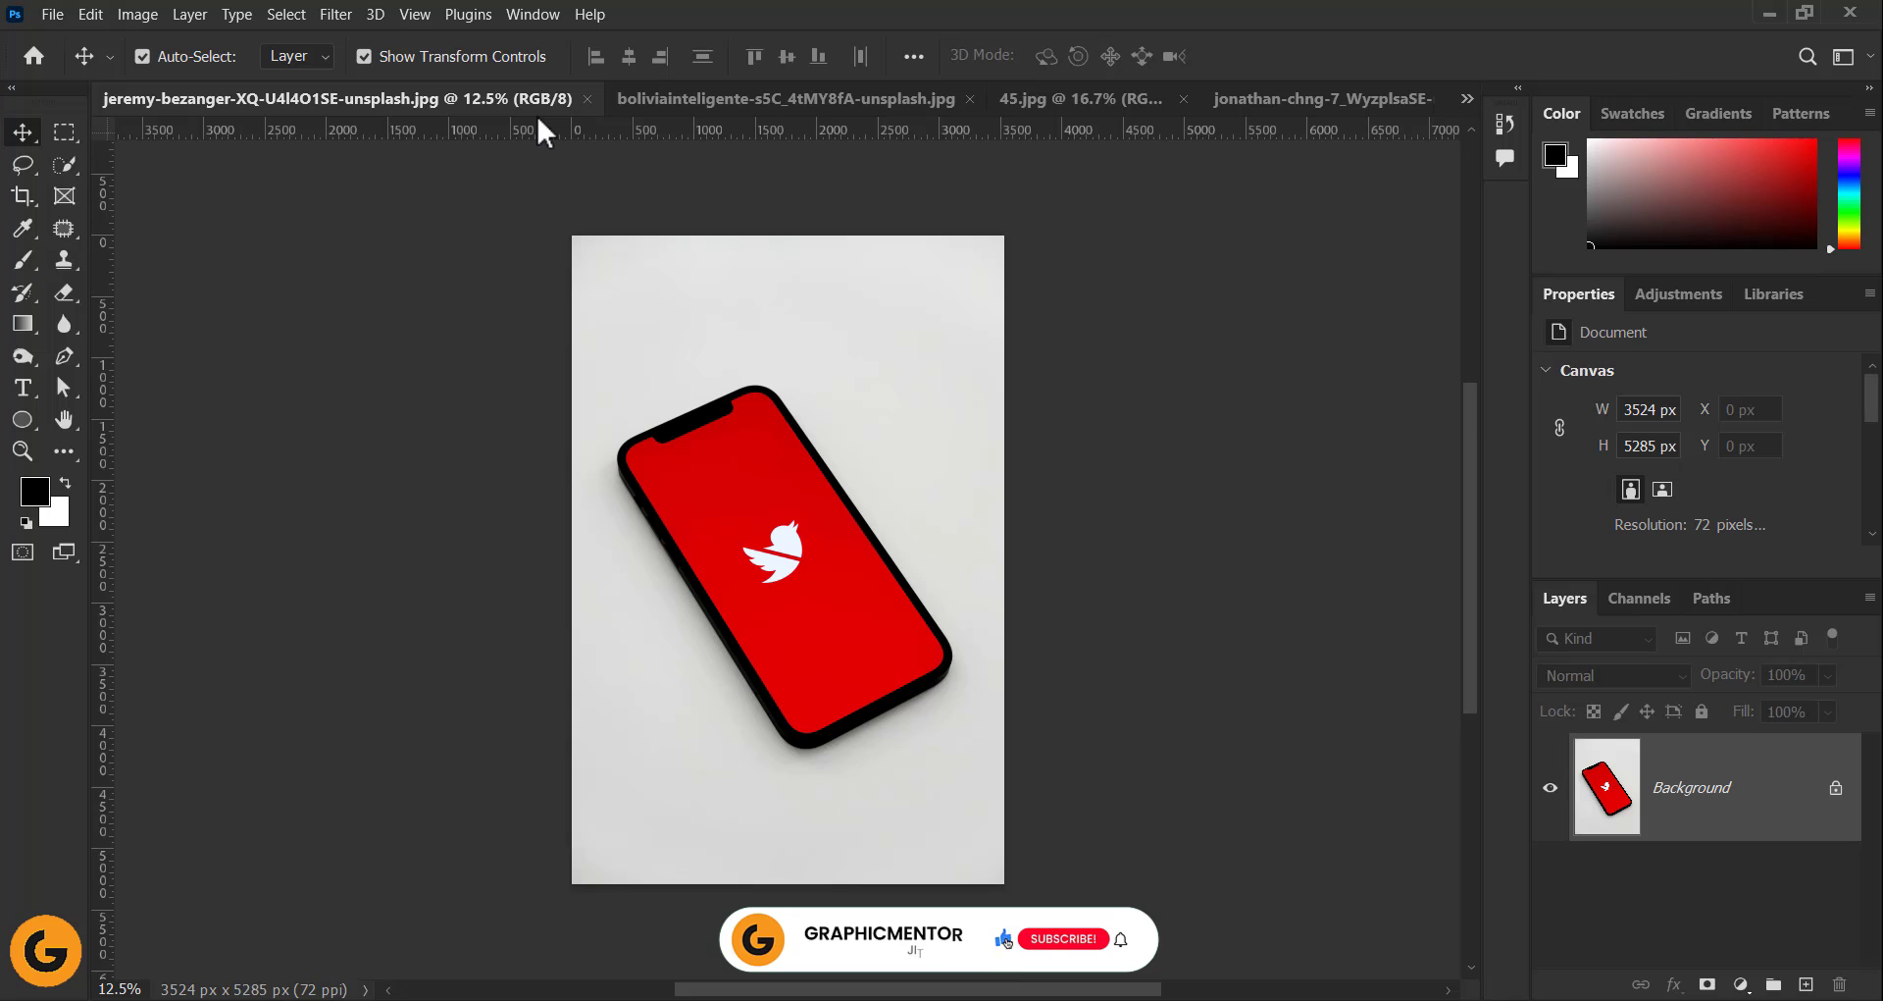
pyautogui.scroll(2, 927, 608)
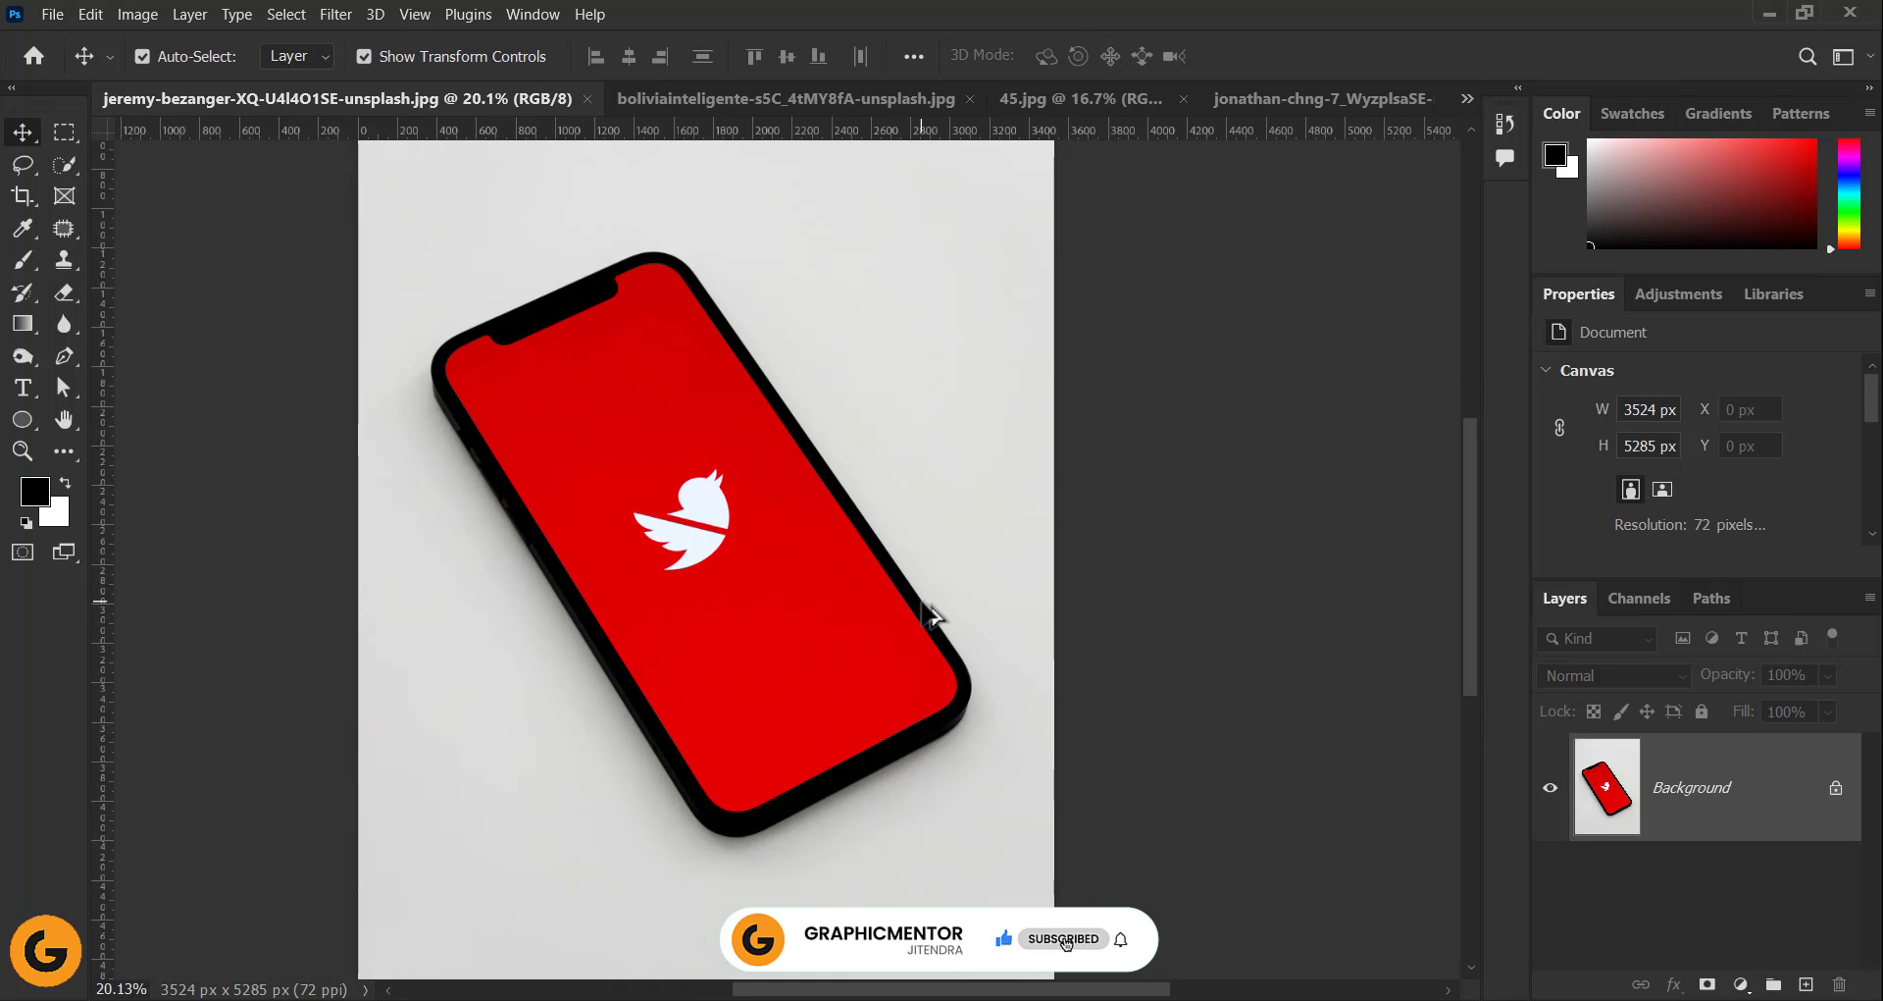
pyautogui.scroll(1, 932, 615)
pyautogui.hscroll(1, 912, 573)
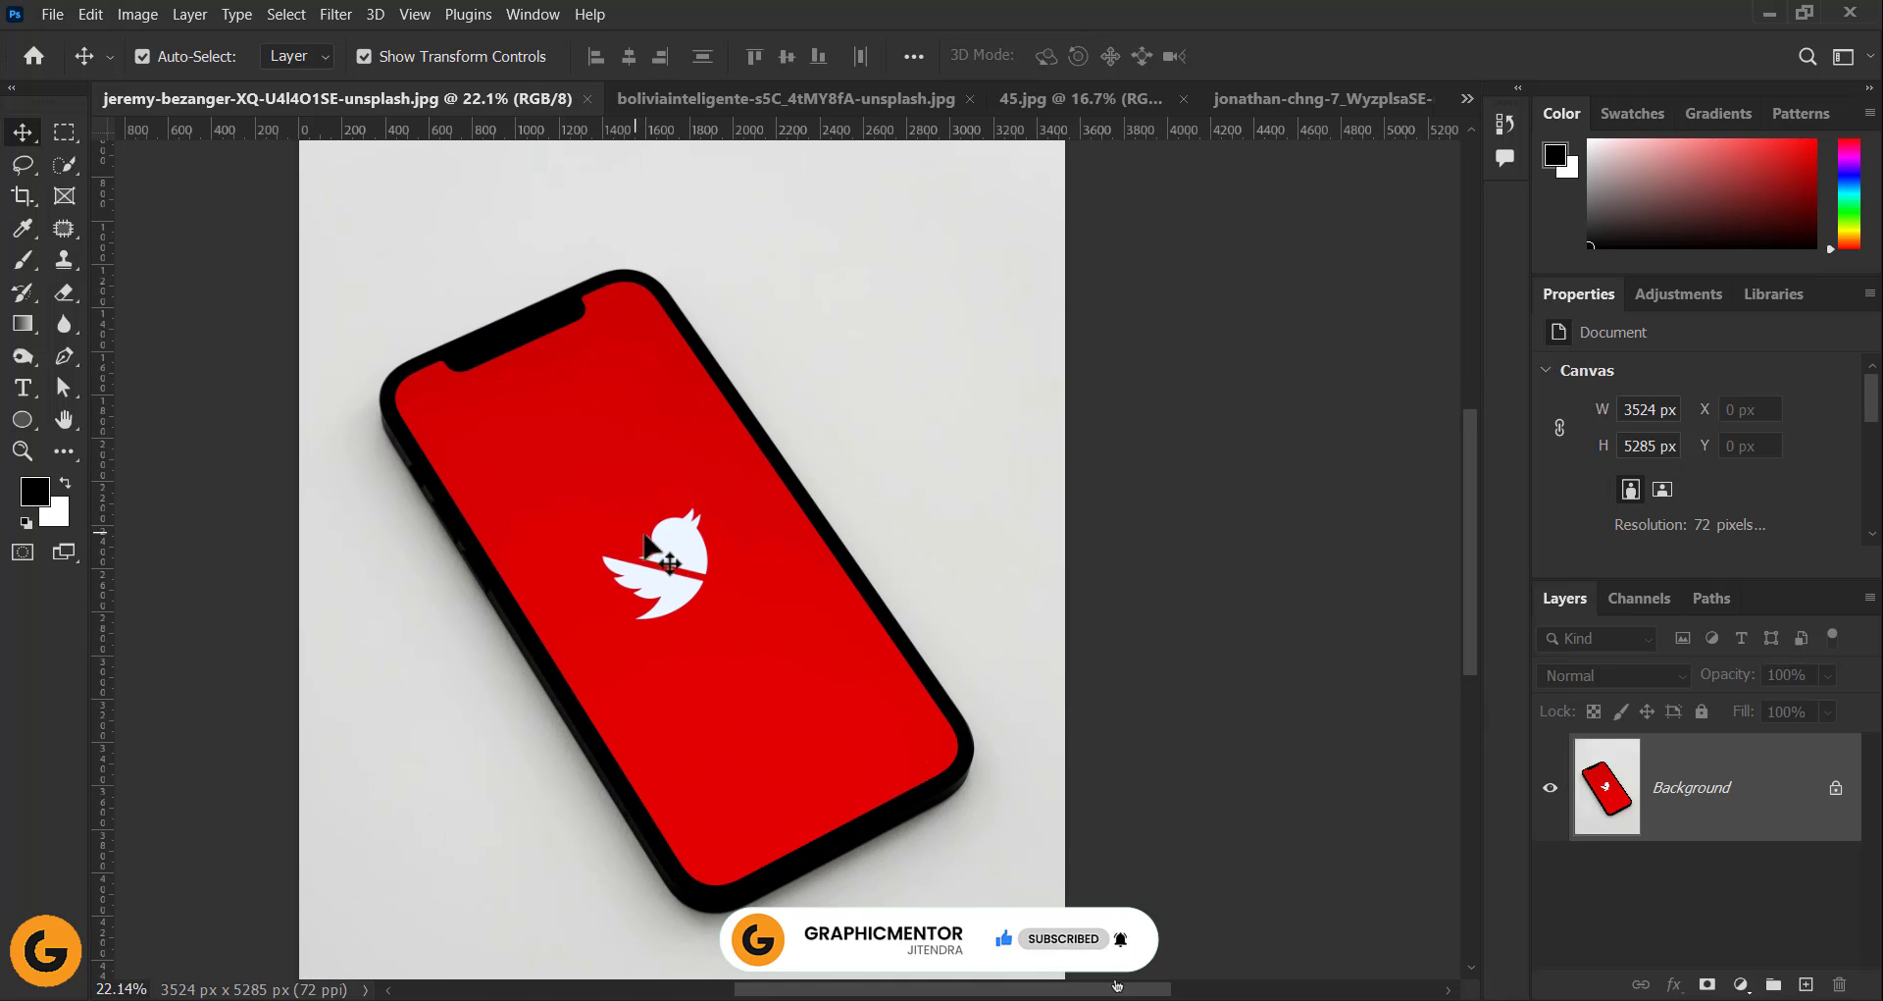
pyautogui.click(728, 98)
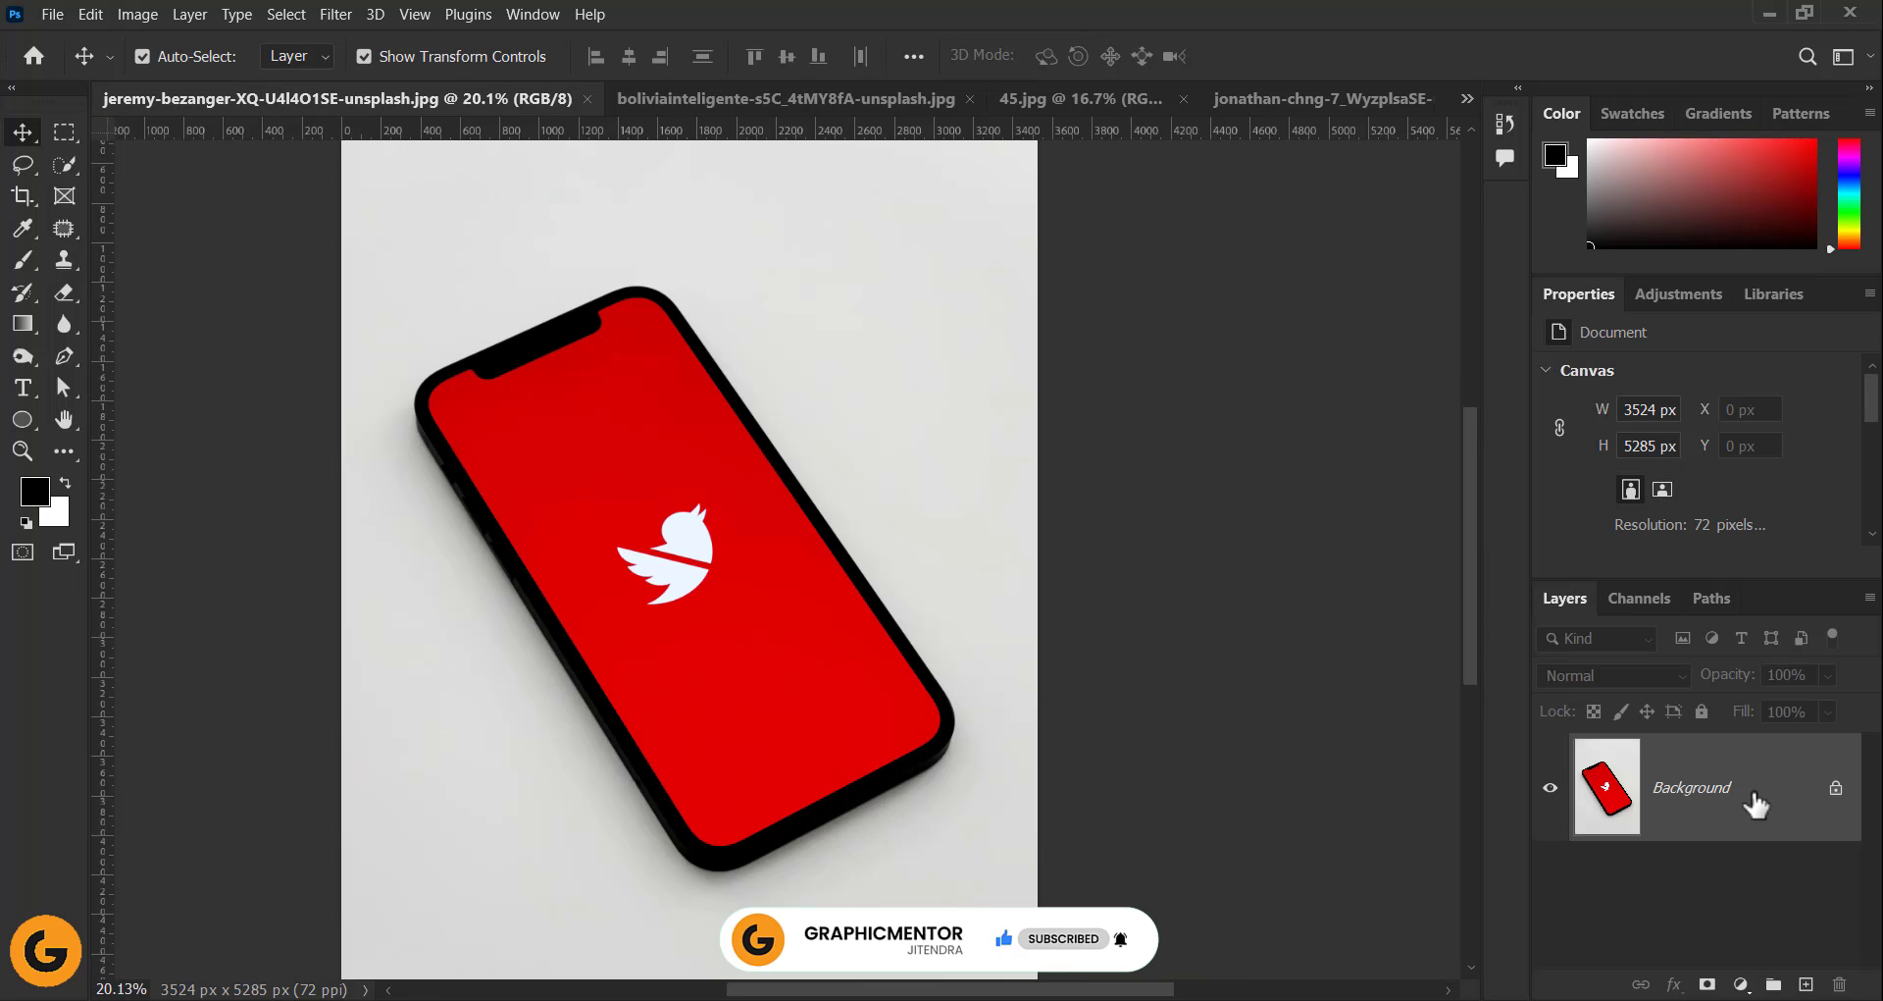
pyautogui.doubleClick(1754, 792)
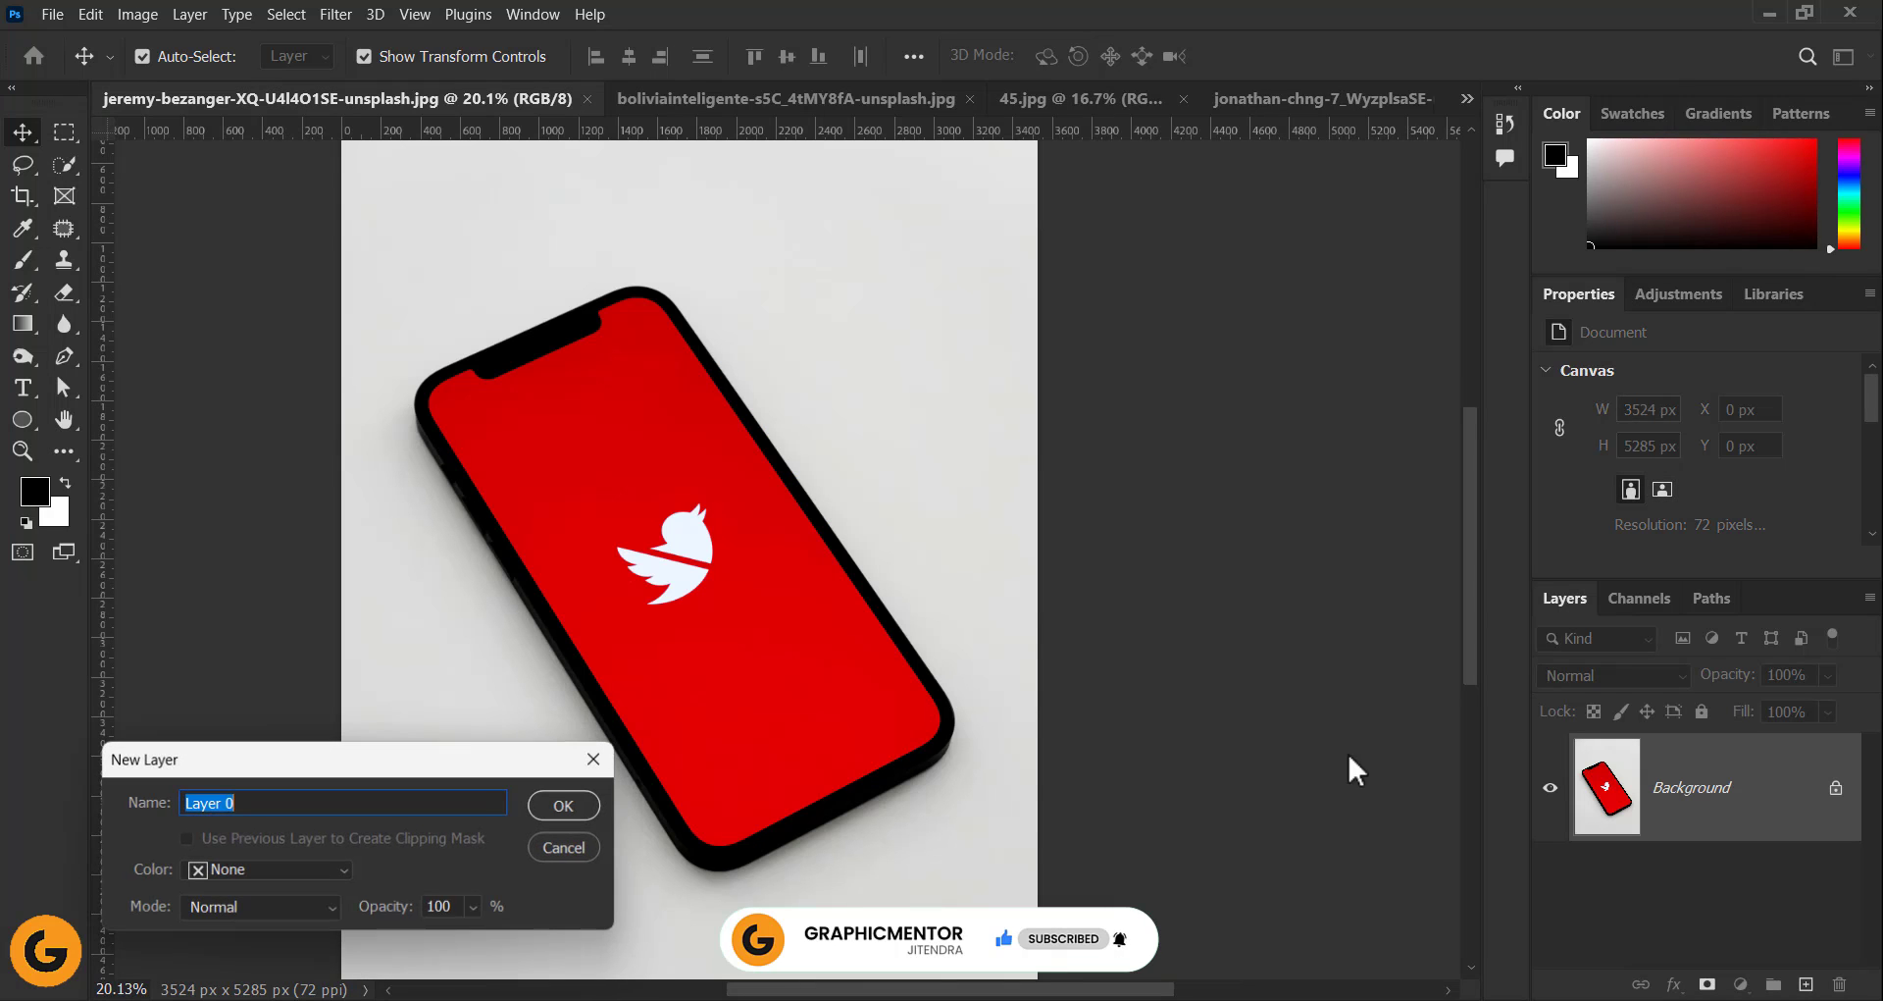
pyautogui.click(577, 813)
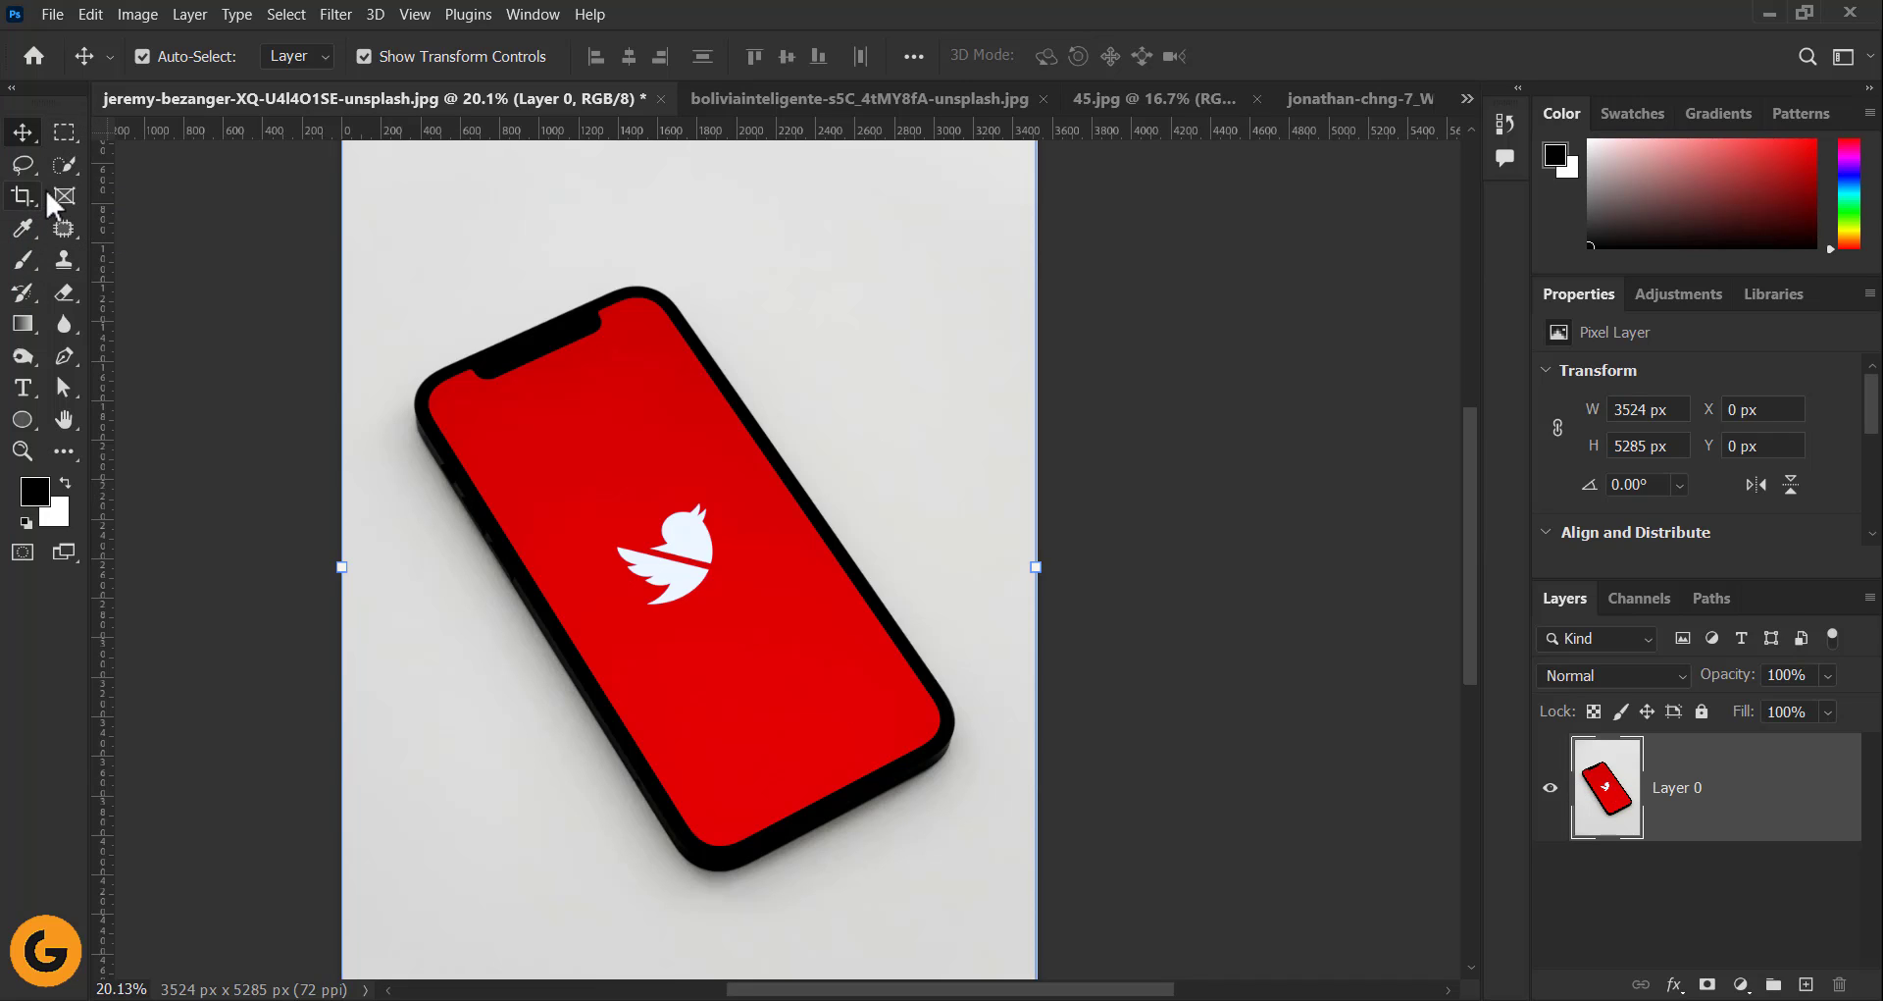
# - Select the phone's whole red screen, including the bird logo, with the Quick Selection tool and copy it to a new layer
pyautogui.click(65, 166)
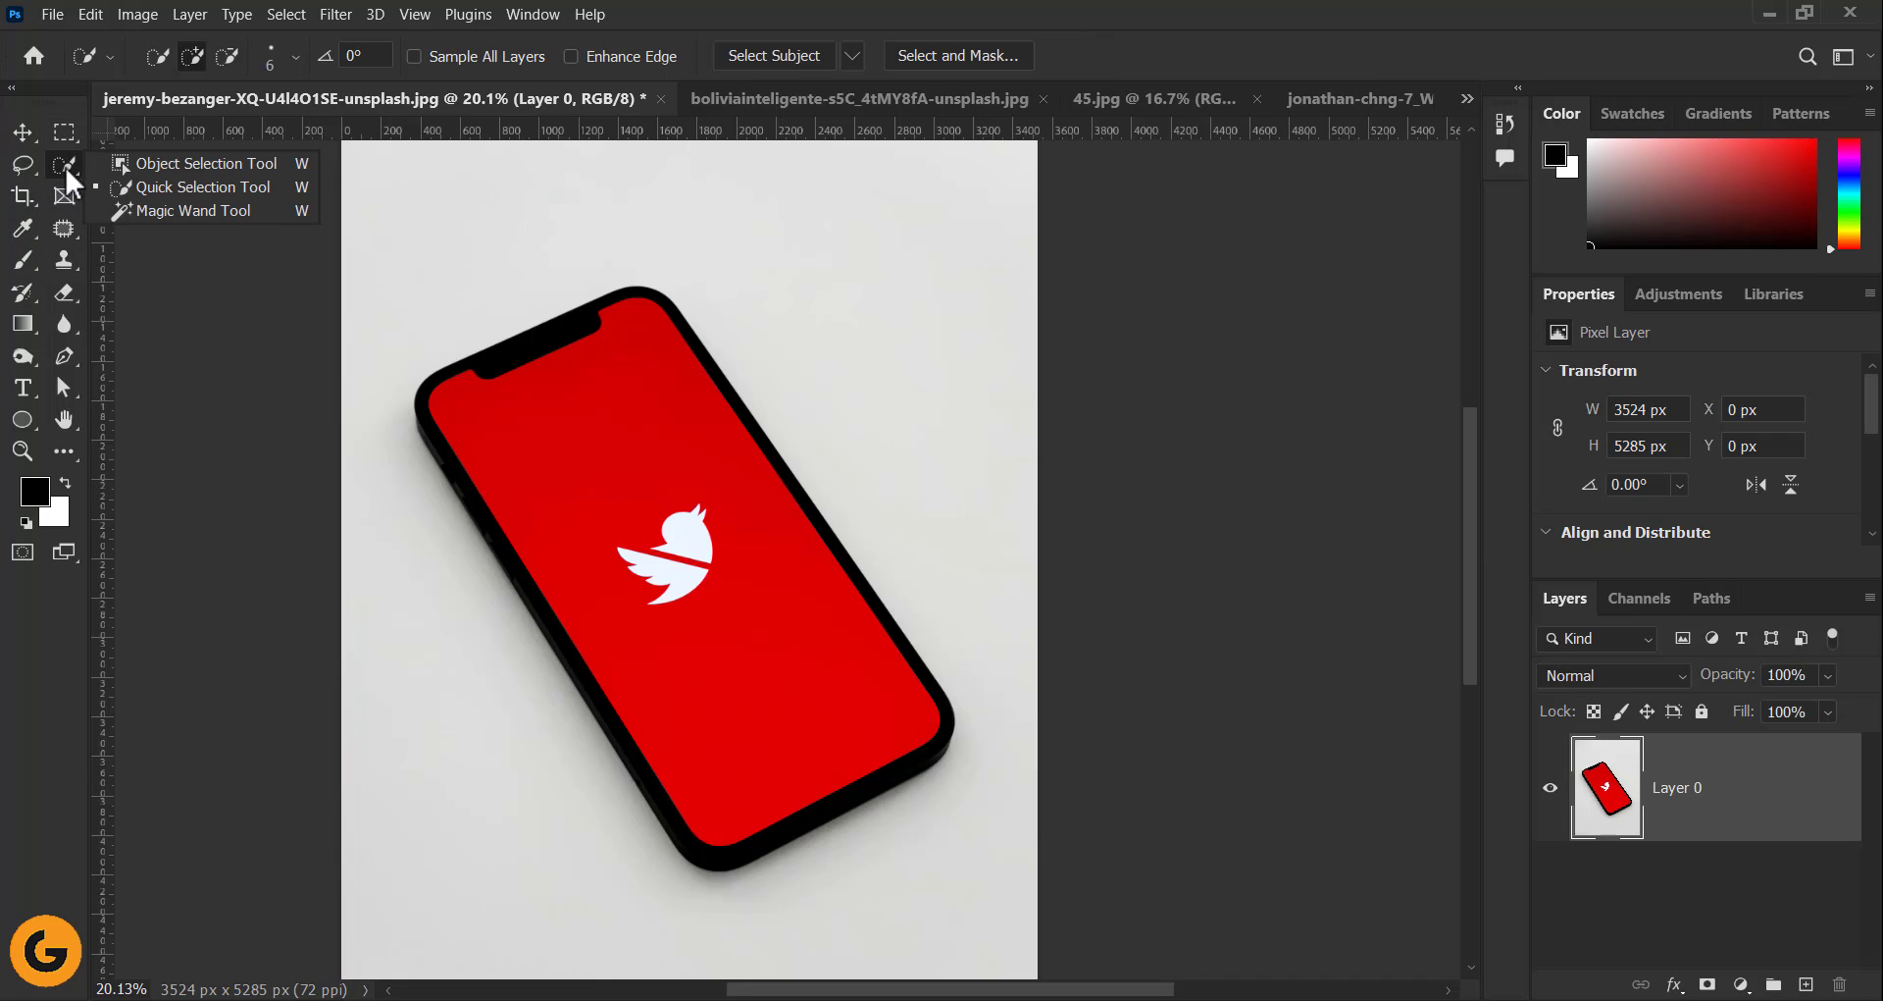
pyautogui.click(224, 189)
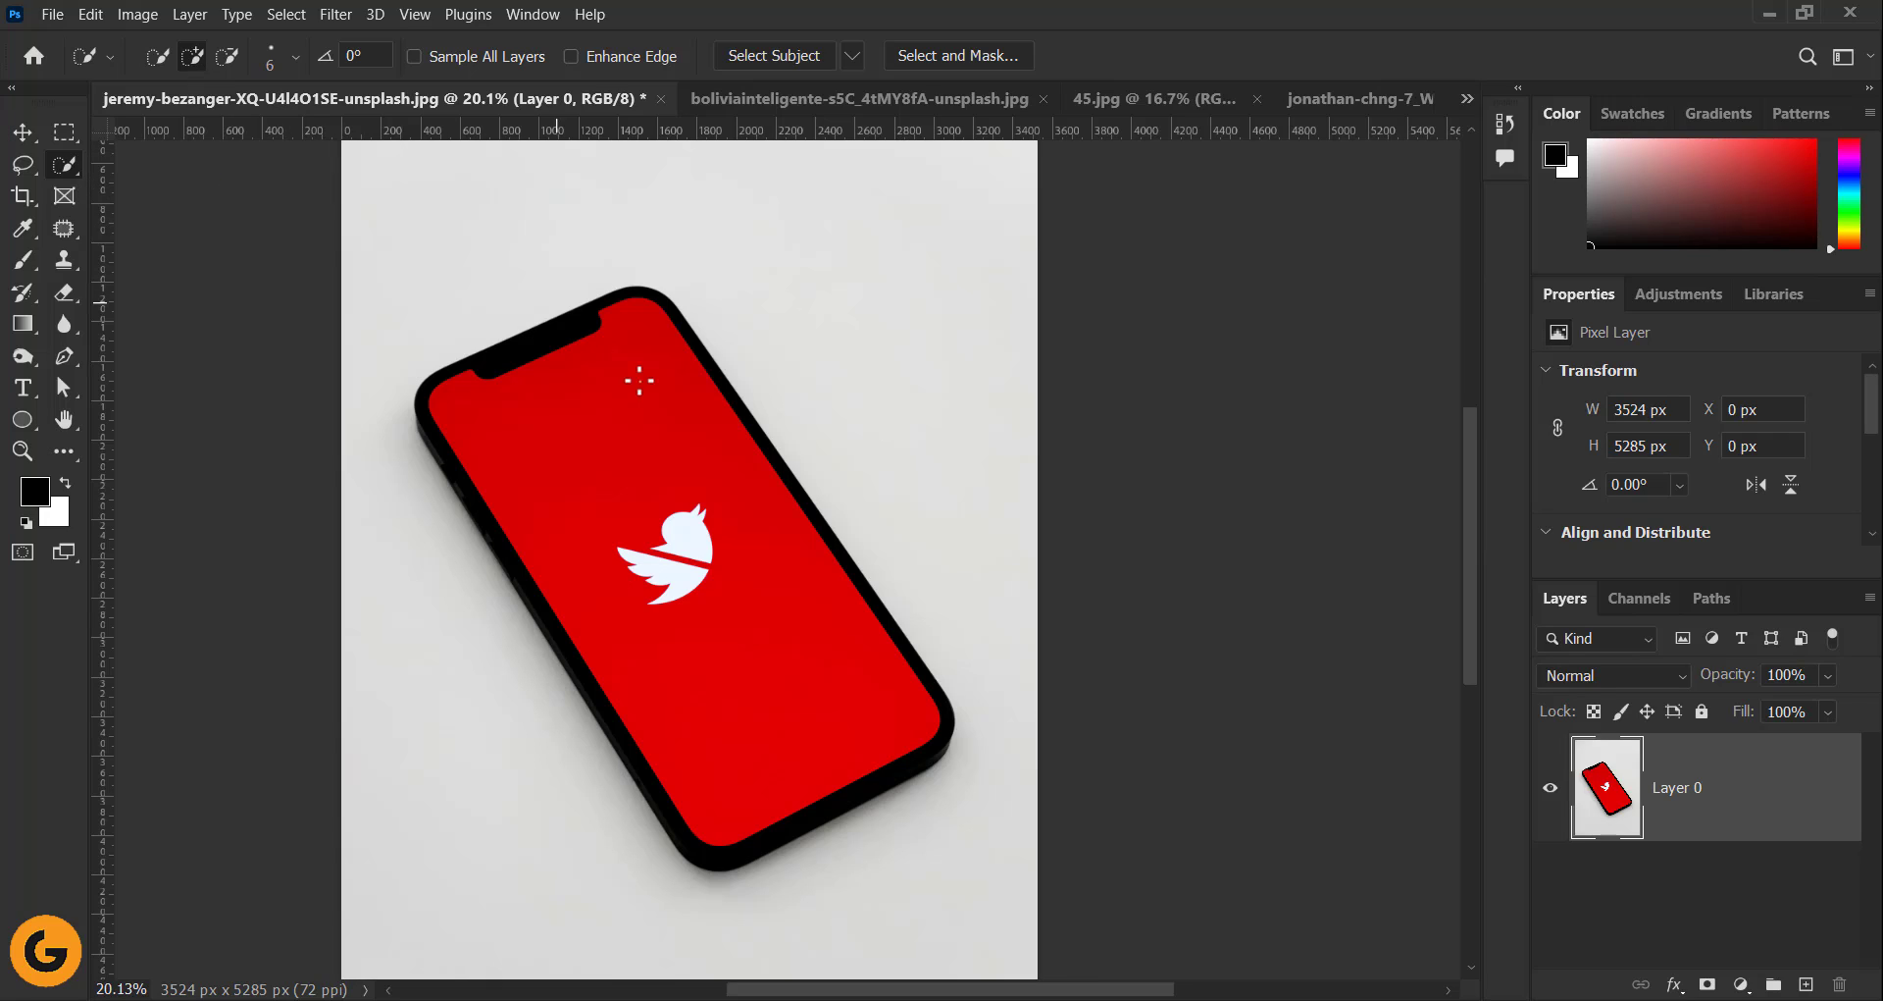
pyautogui.moveTo(457, 390)
pyautogui.mouseDown()
pyautogui.moveTo(491, 415)
pyautogui.moveTo(597, 373)
pyautogui.mouseUp()
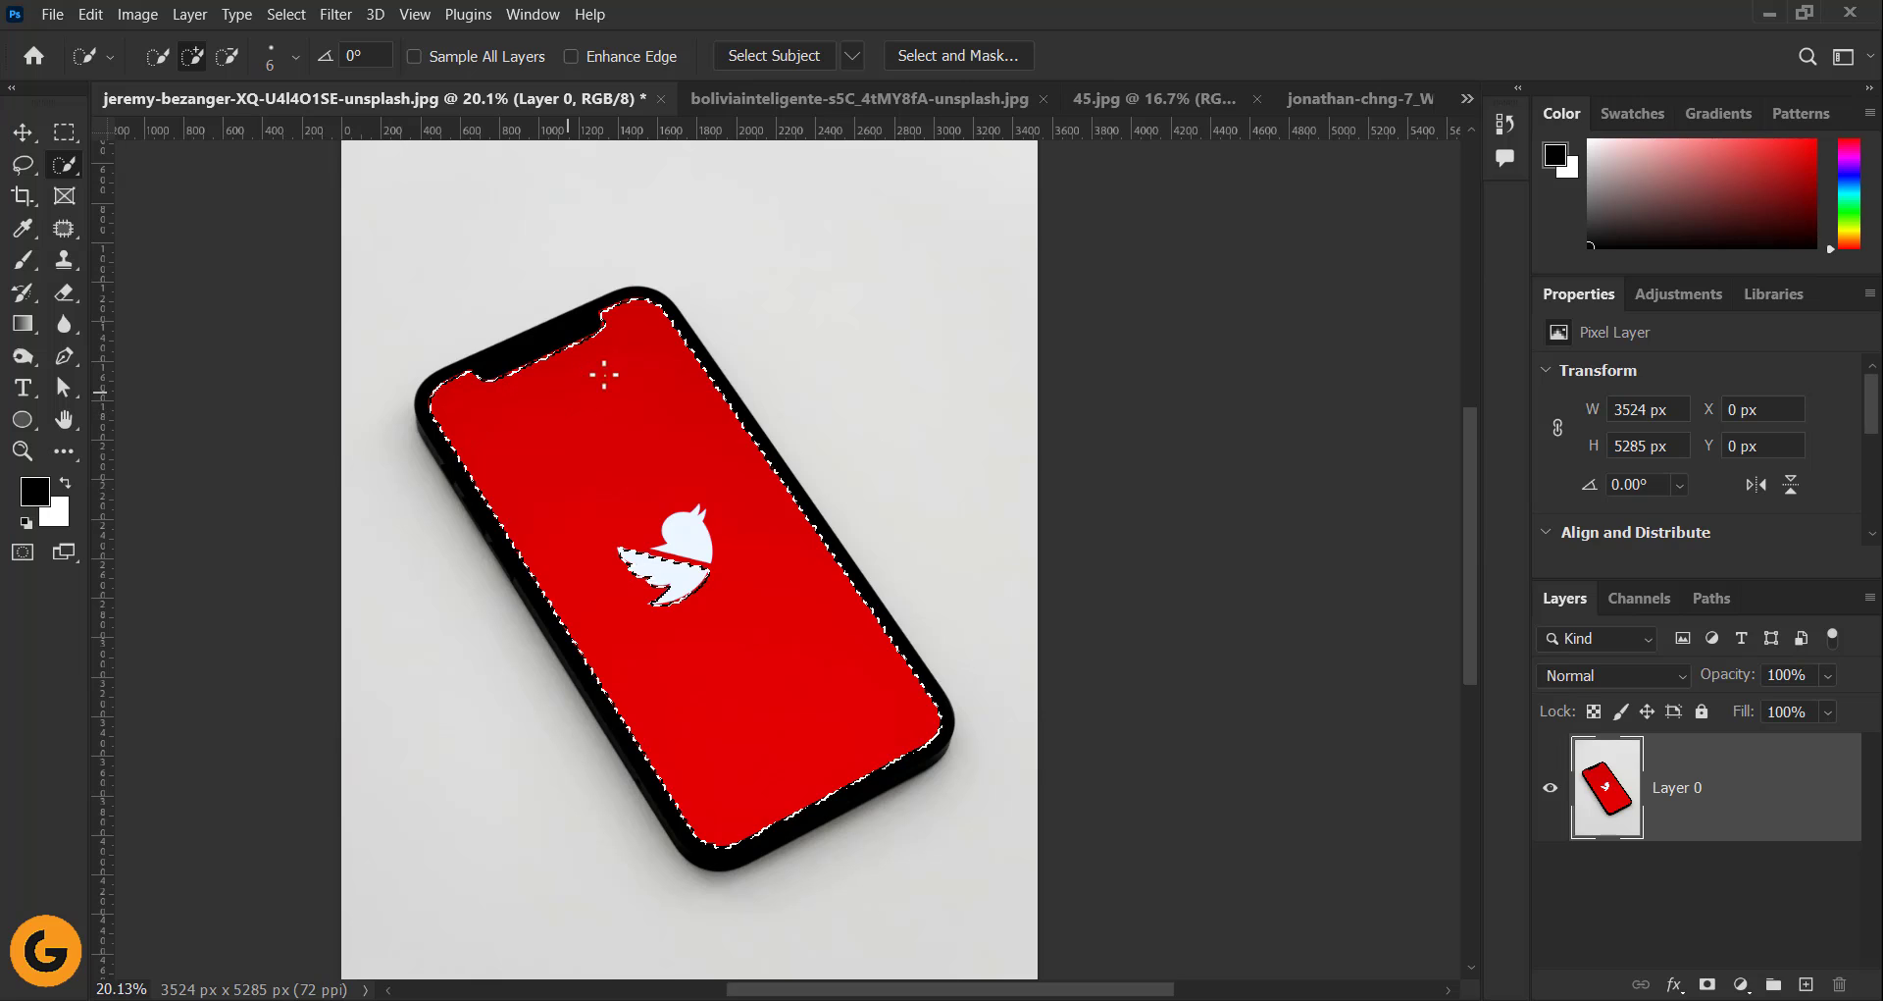
pyautogui.moveTo(670, 548)
pyautogui.mouseDown()
pyautogui.moveTo(673, 578)
pyautogui.moveTo(679, 534)
pyautogui.mouseUp()
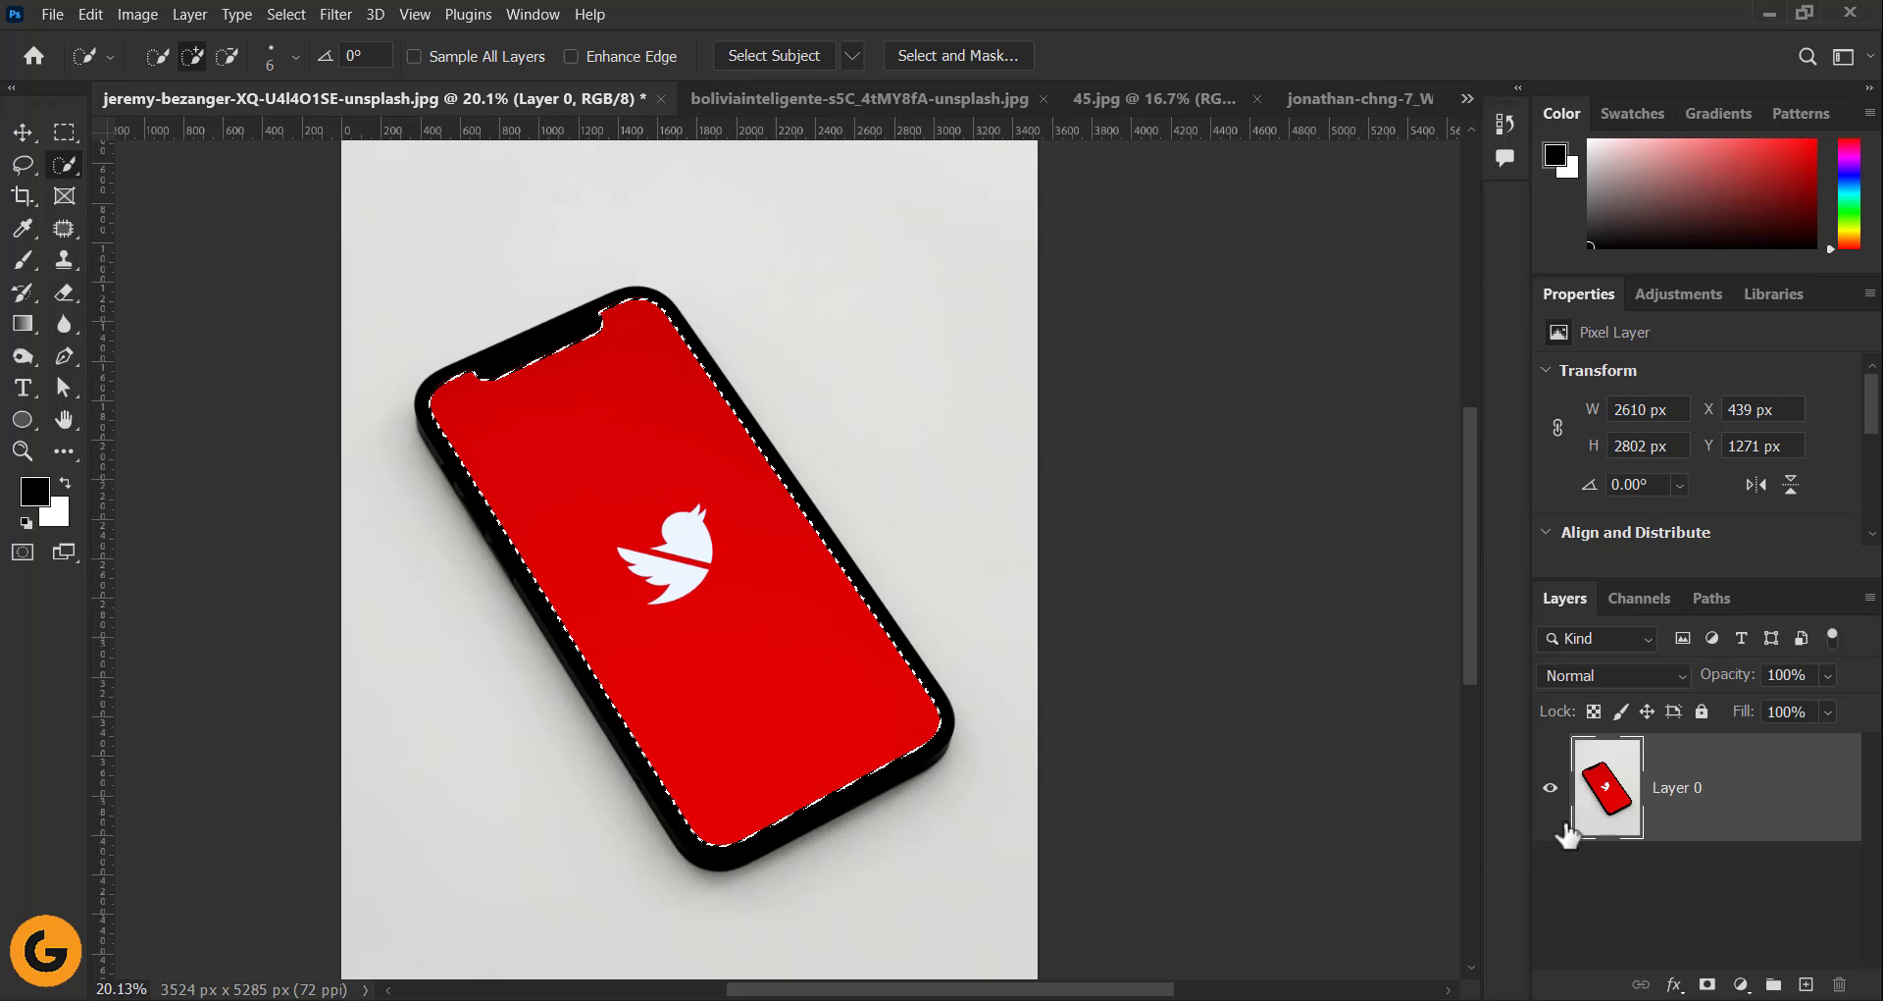
pyautogui.hotkey('ctrl', 'j')
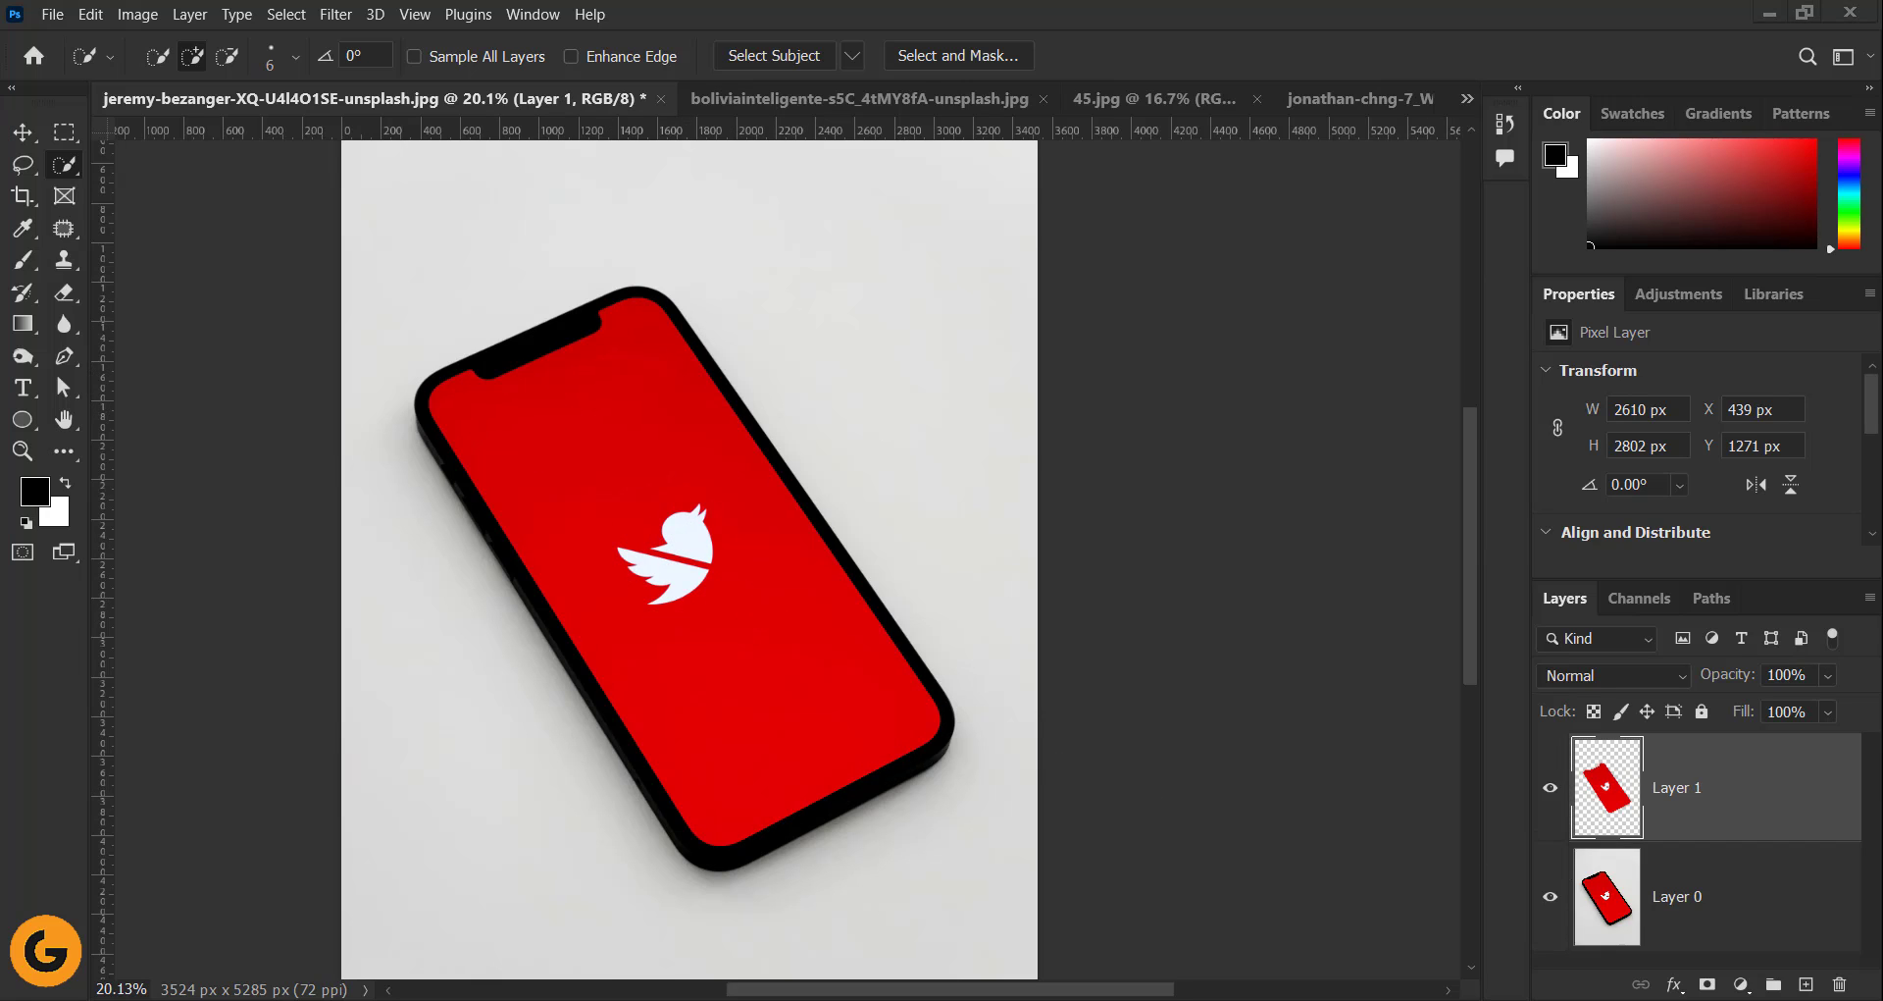
pyautogui.click(1551, 897)
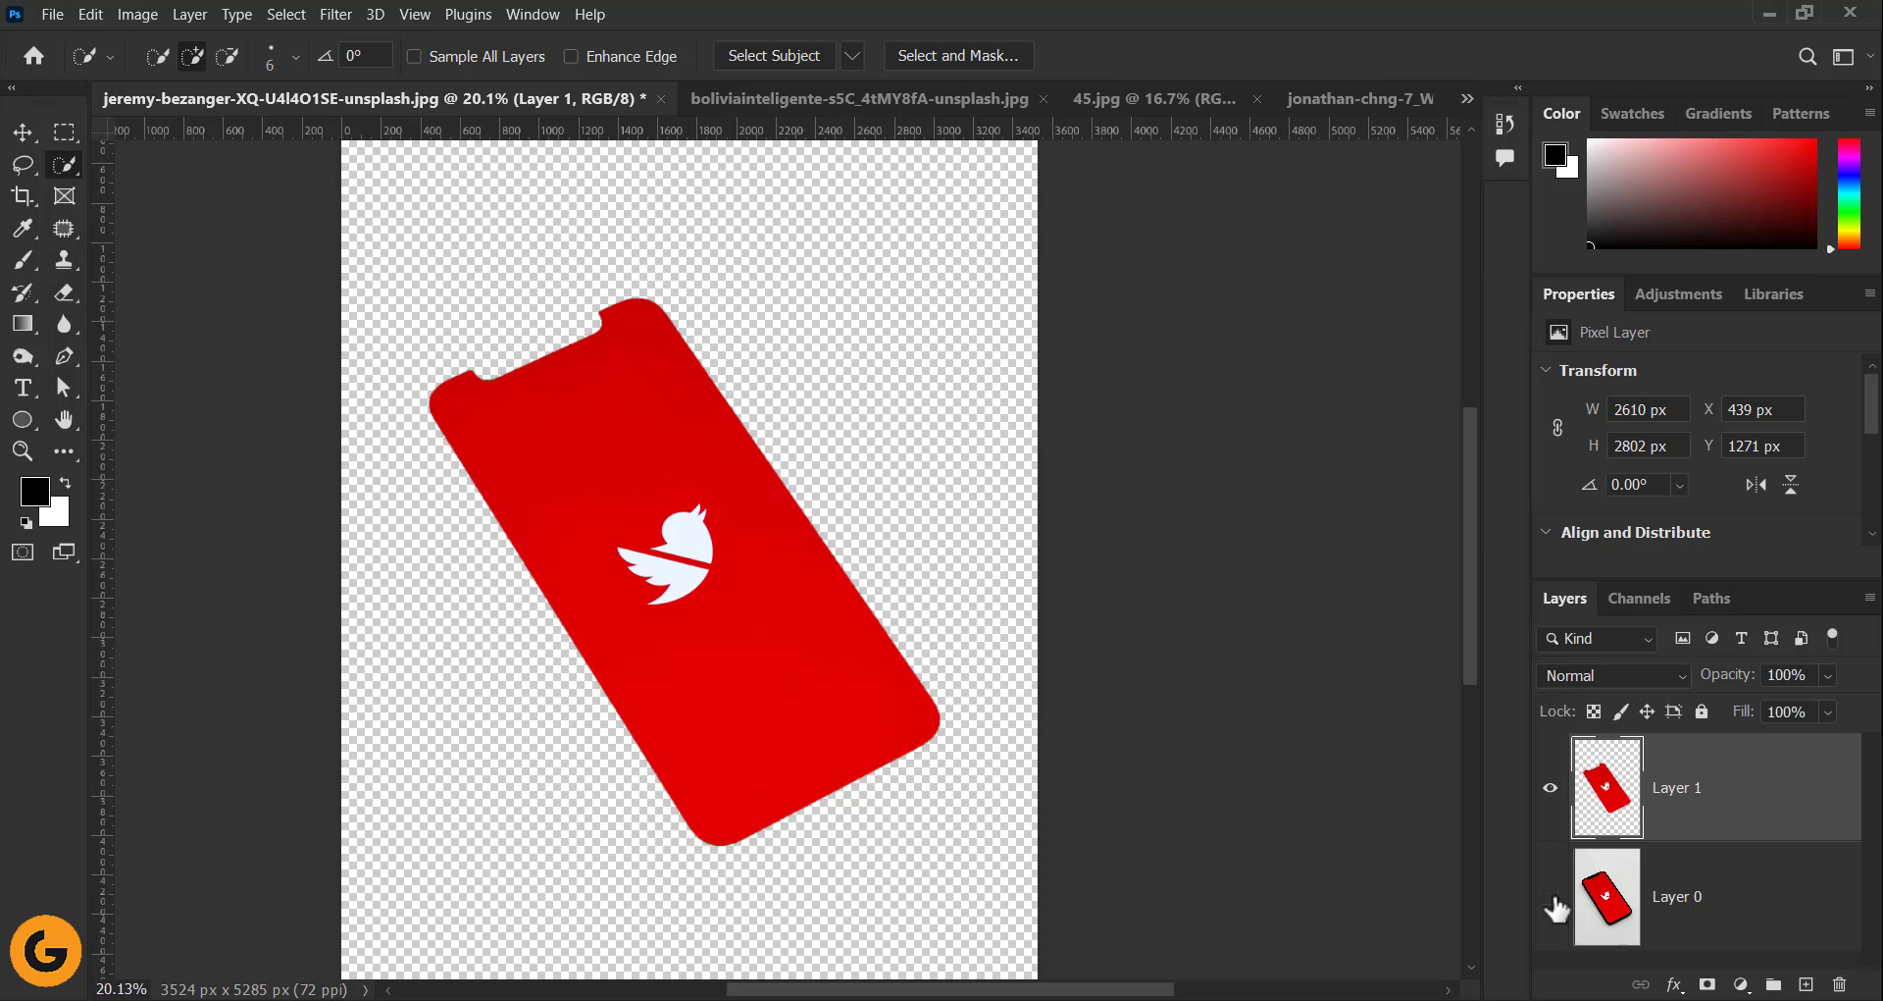
pyautogui.click(1551, 897)
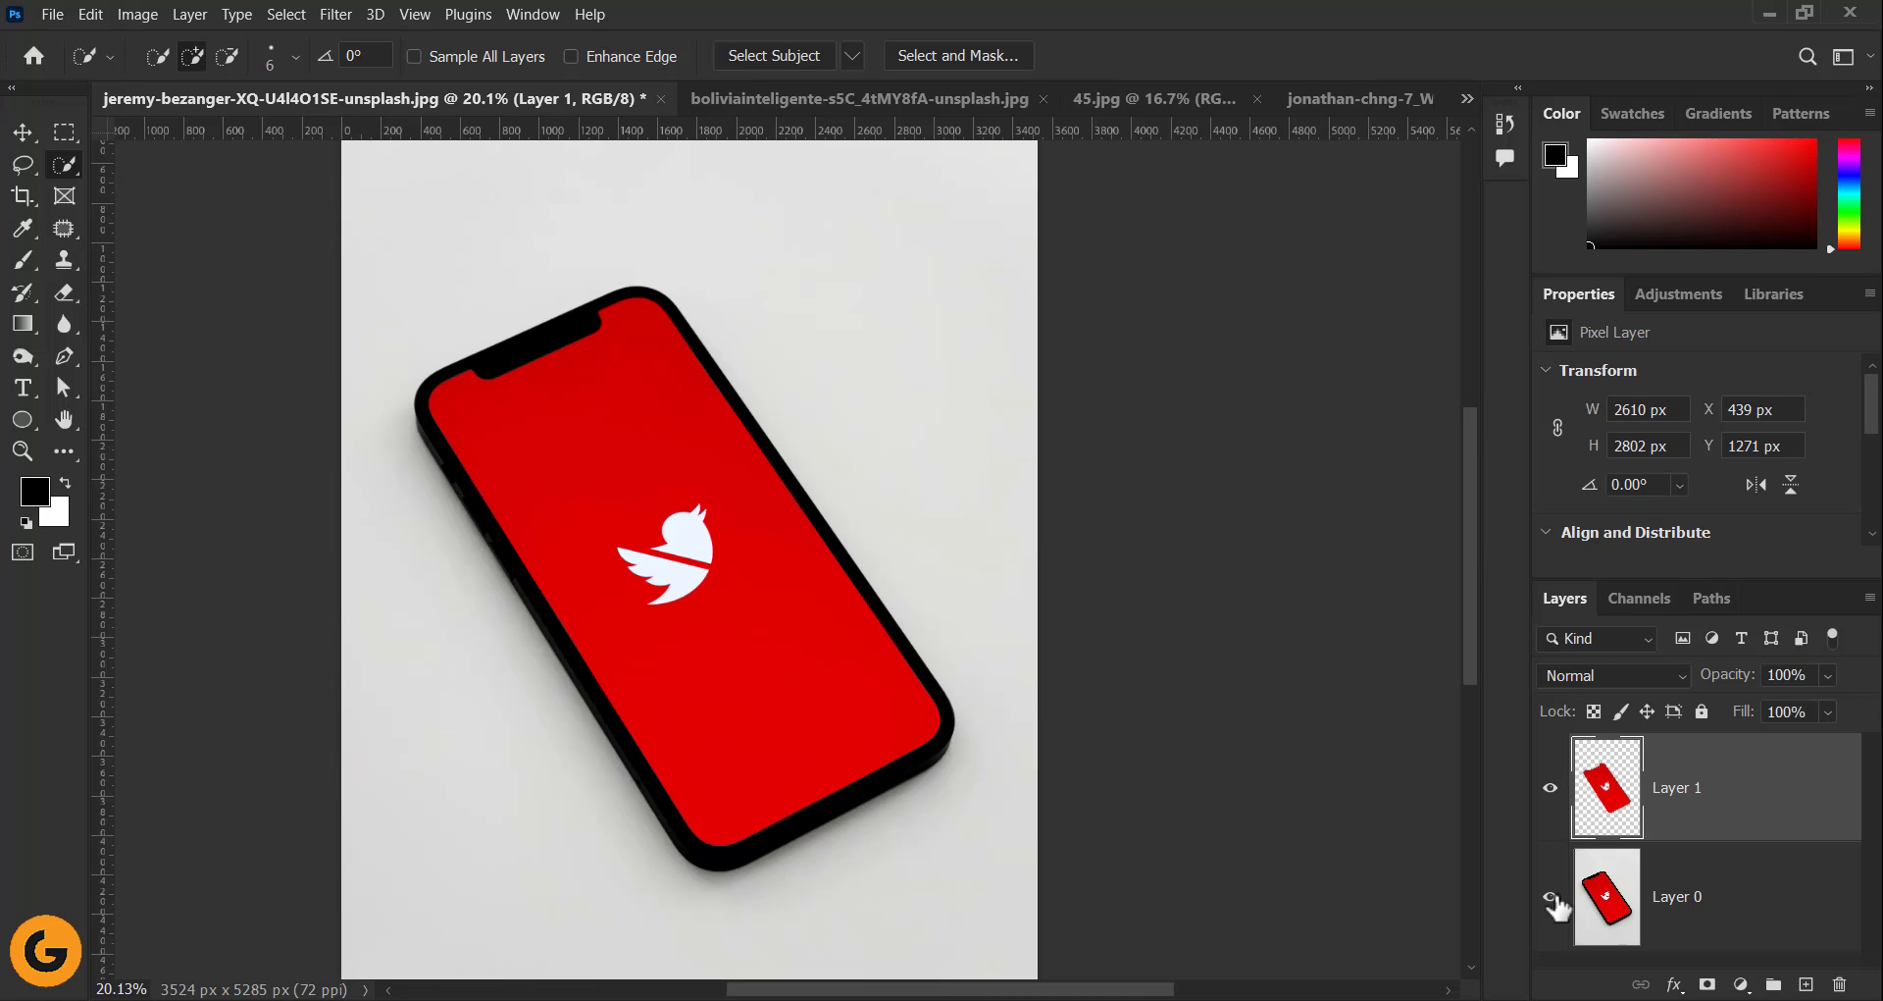
# - Unlock the Background layer of the boliviainteligente network image and bring that image into the phone document as a new layer
pyautogui.click(785, 98)
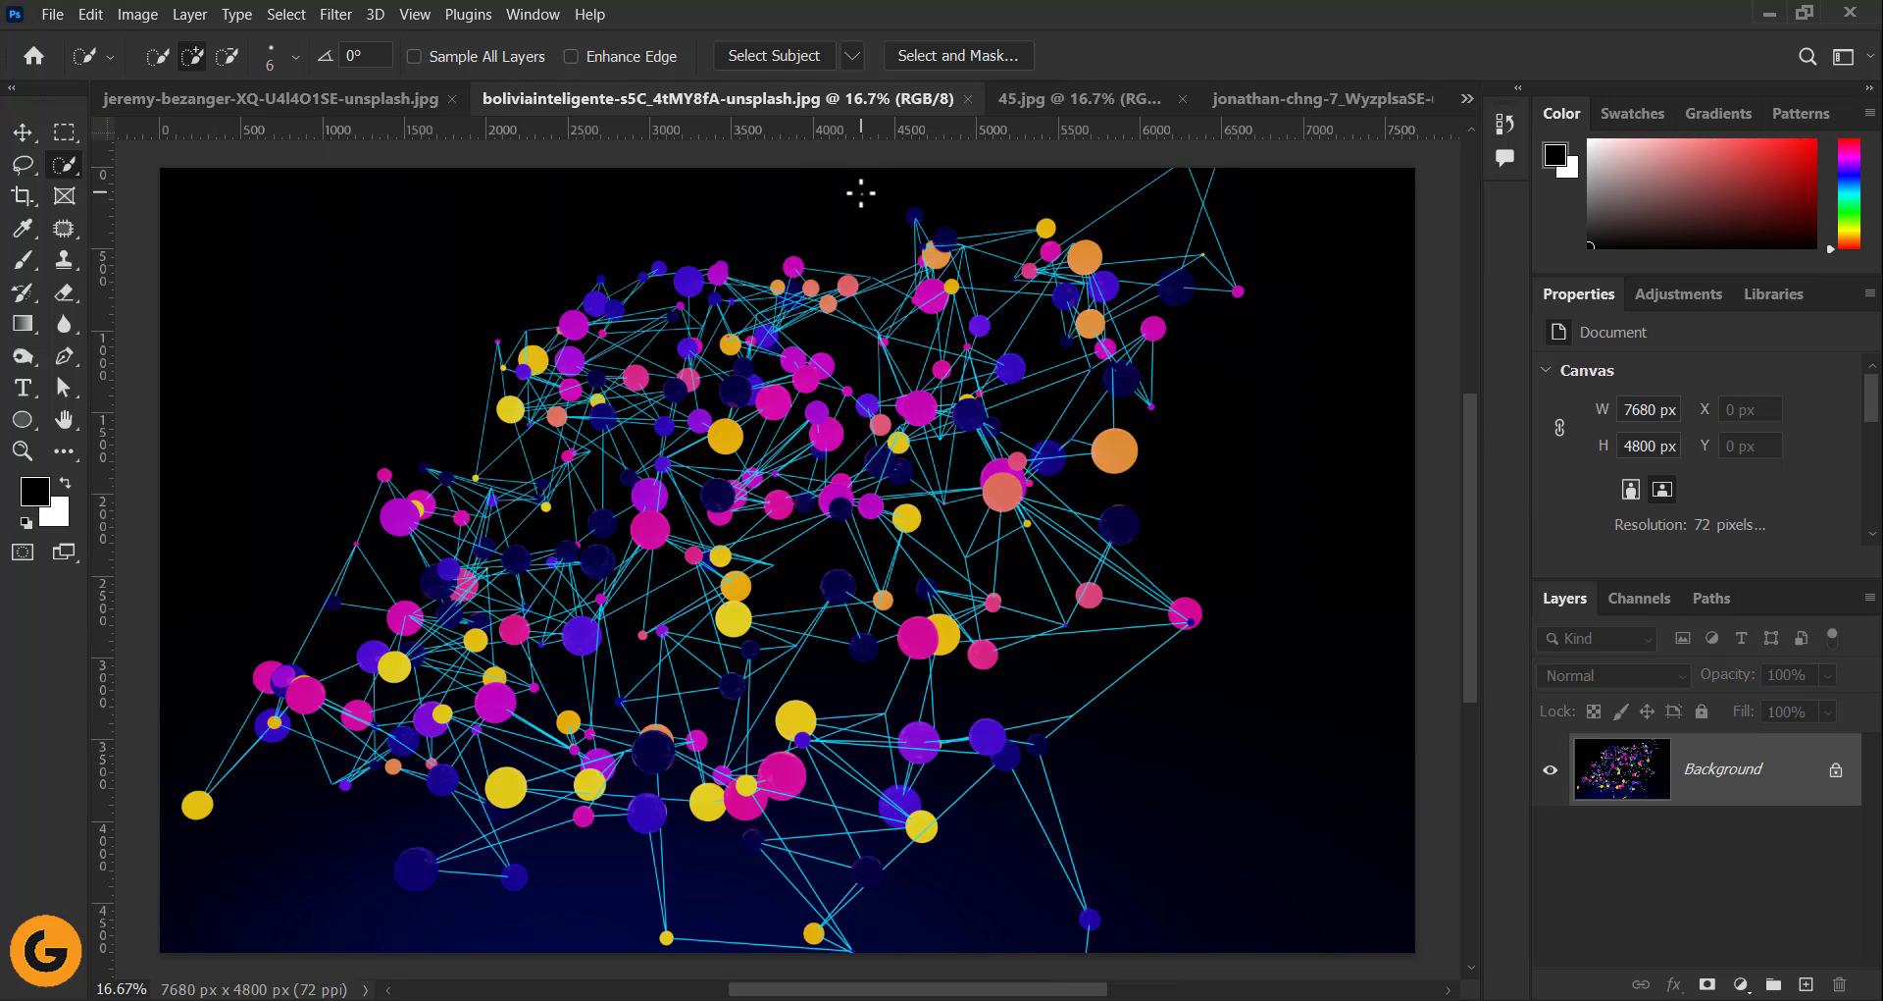
pyautogui.doubleClick(1795, 785)
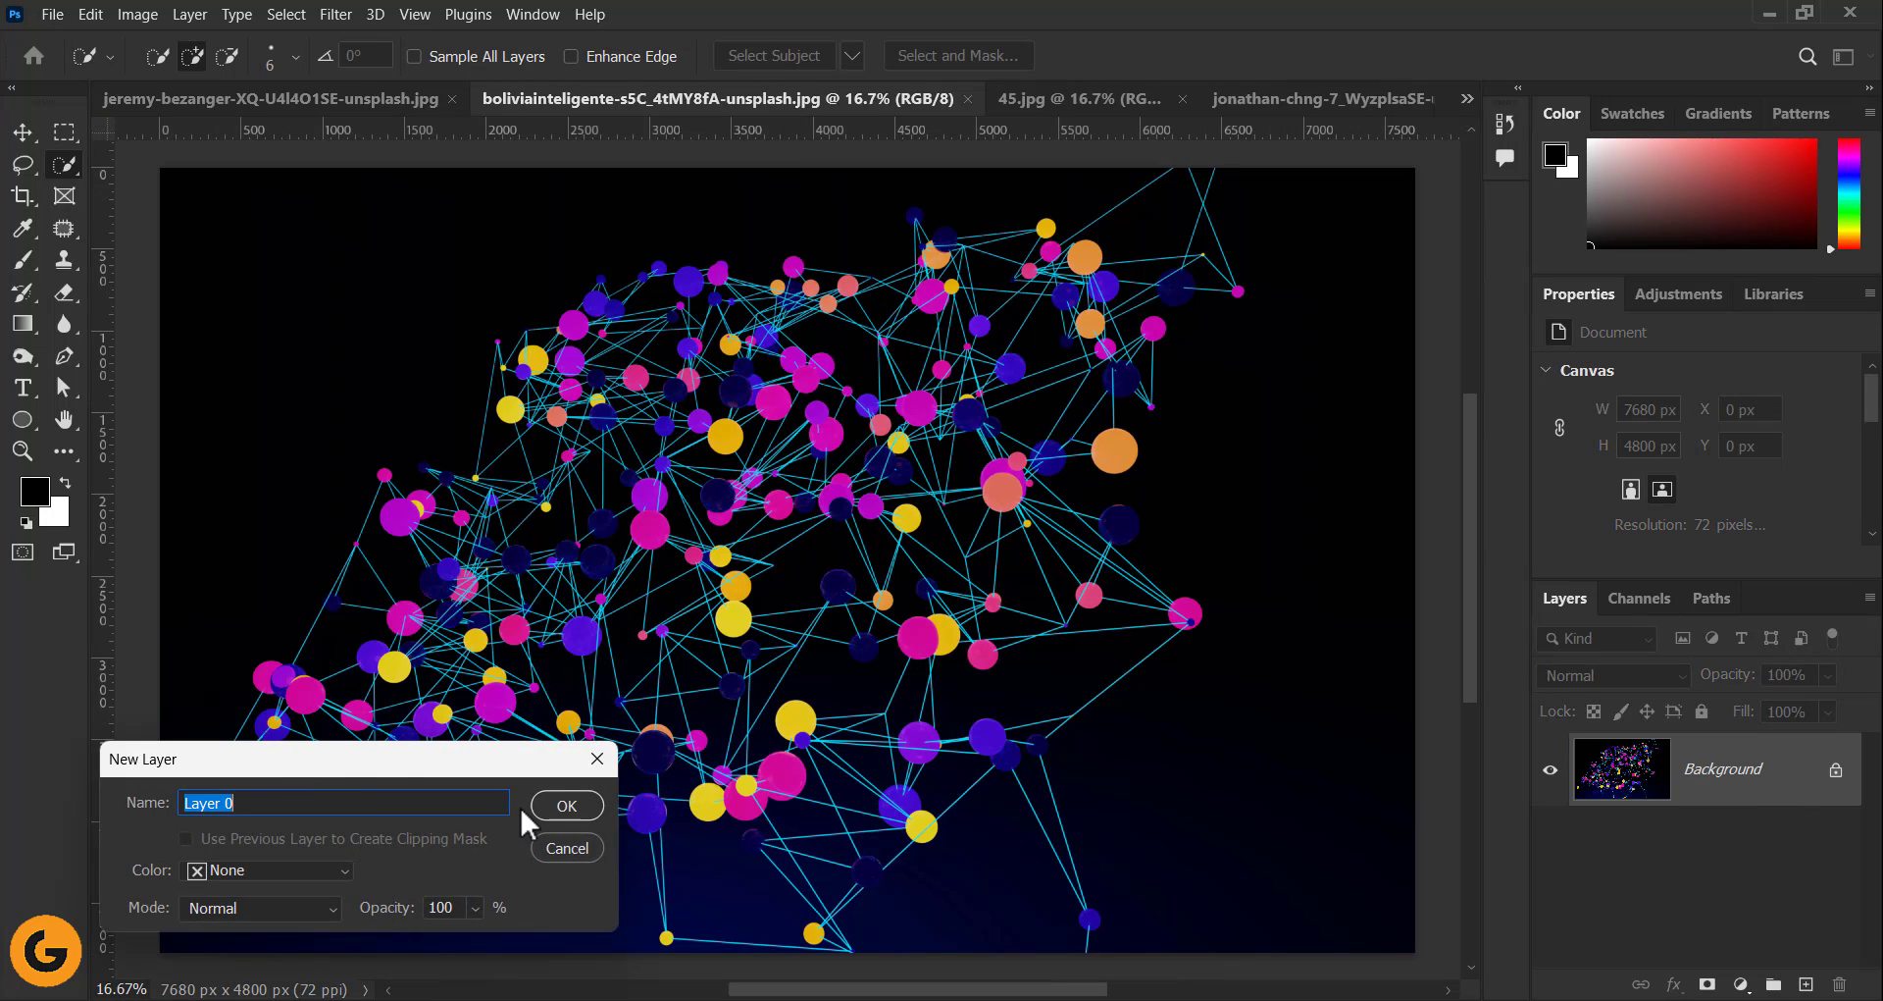
pyautogui.click(555, 806)
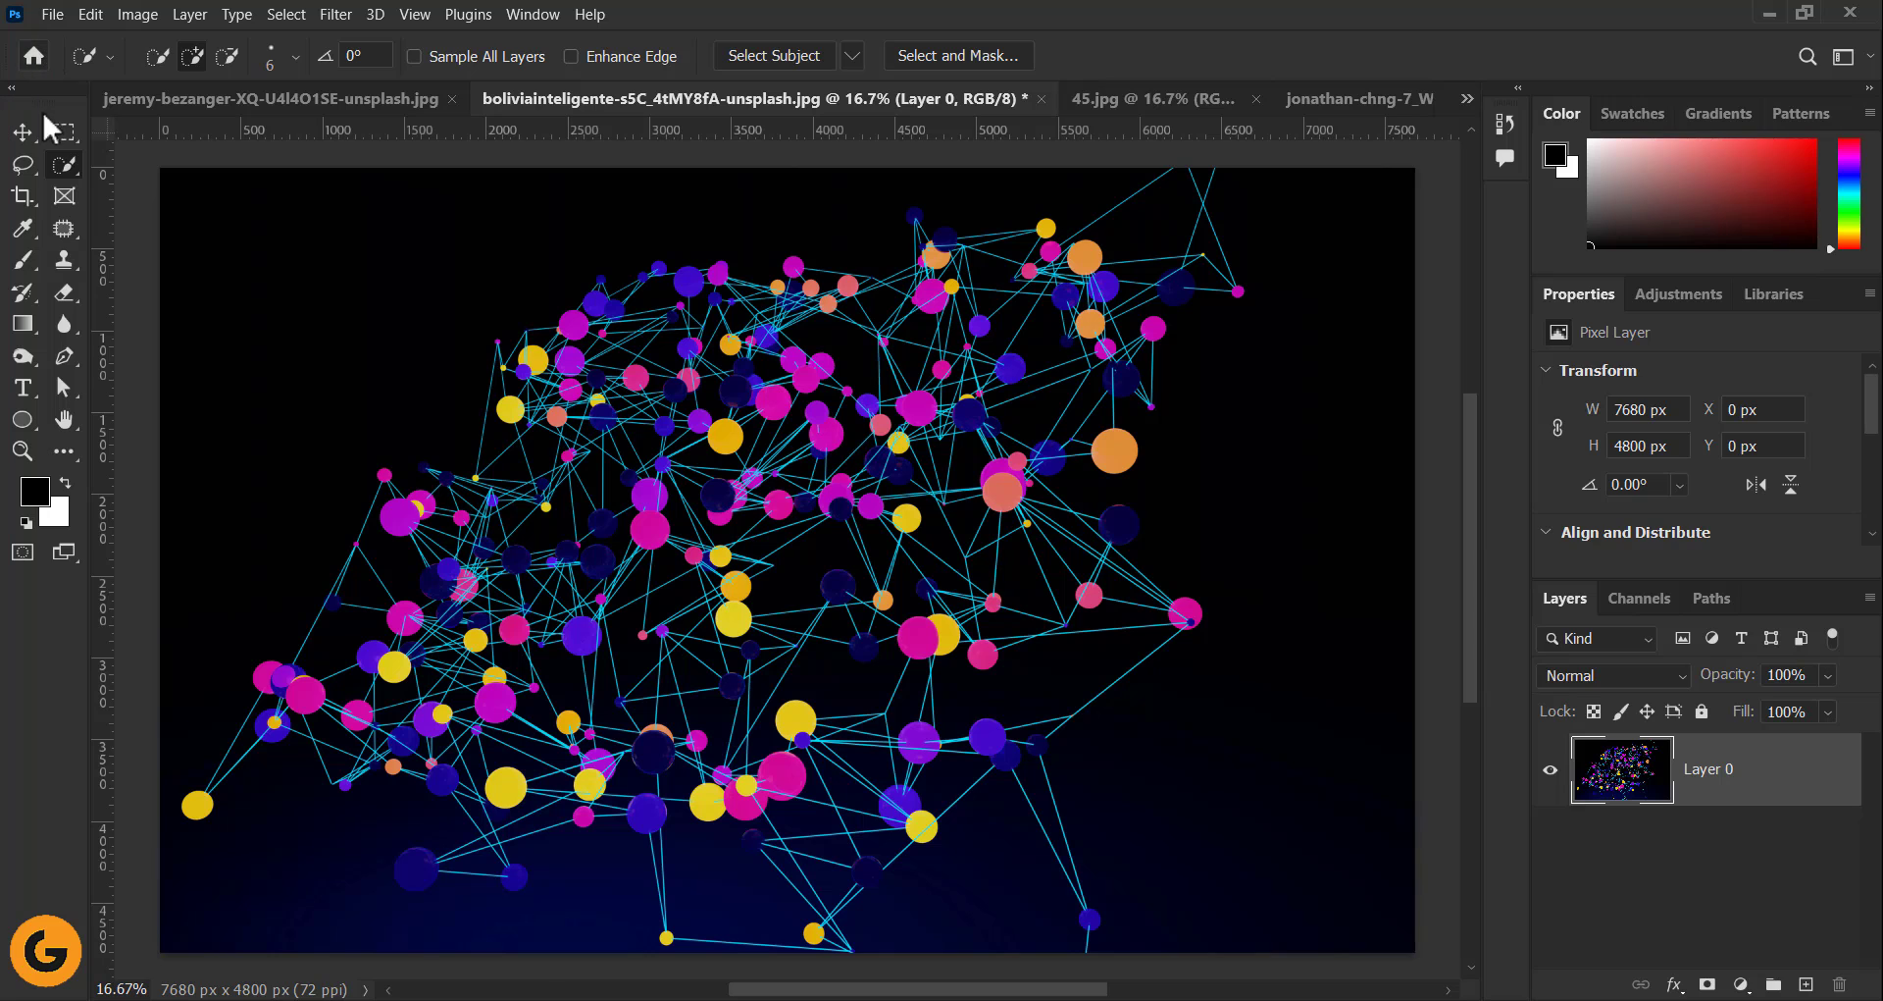
pyautogui.click(27, 135)
pyautogui.moveTo(767, 441); pyautogui.dragTo(387, 111)
pyautogui.moveTo(673, 518); pyautogui.dragTo(673, 518)
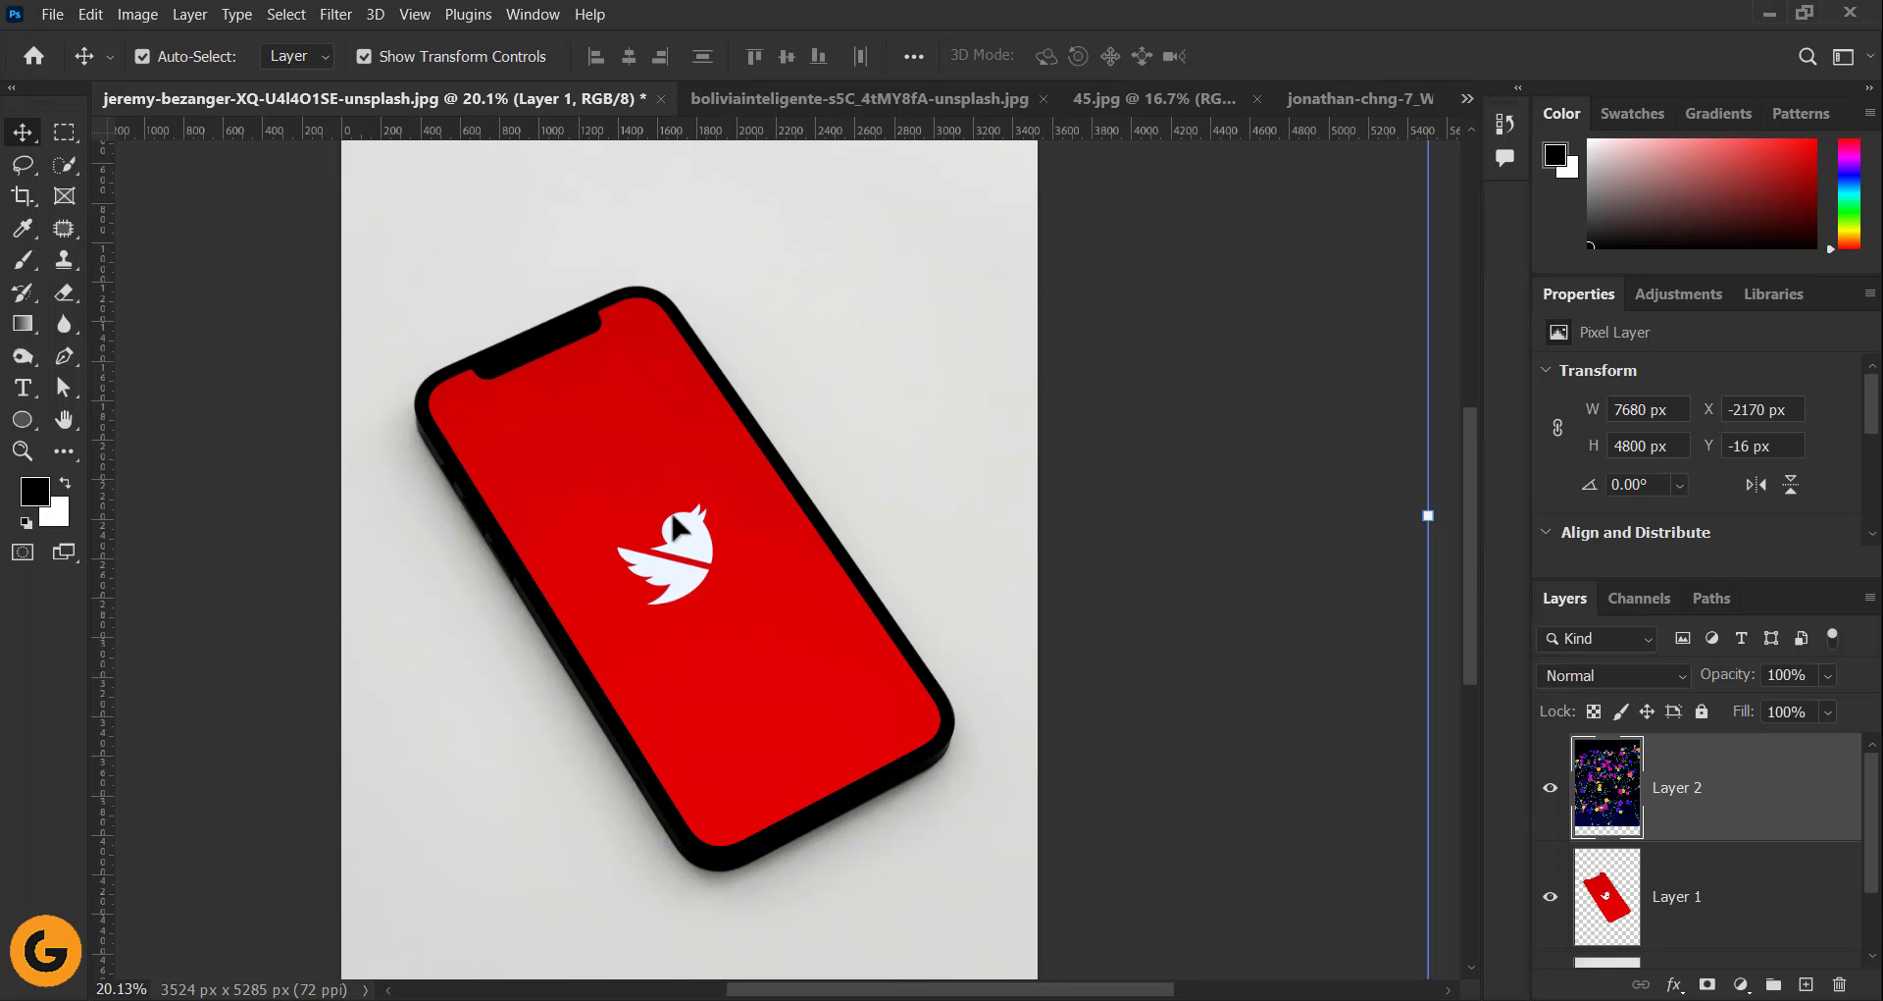
# - Scale the network image to about 42.17% and rotate it to about 62.45° so that it covers the phone
pyautogui.scroll(-5, 657, 535)
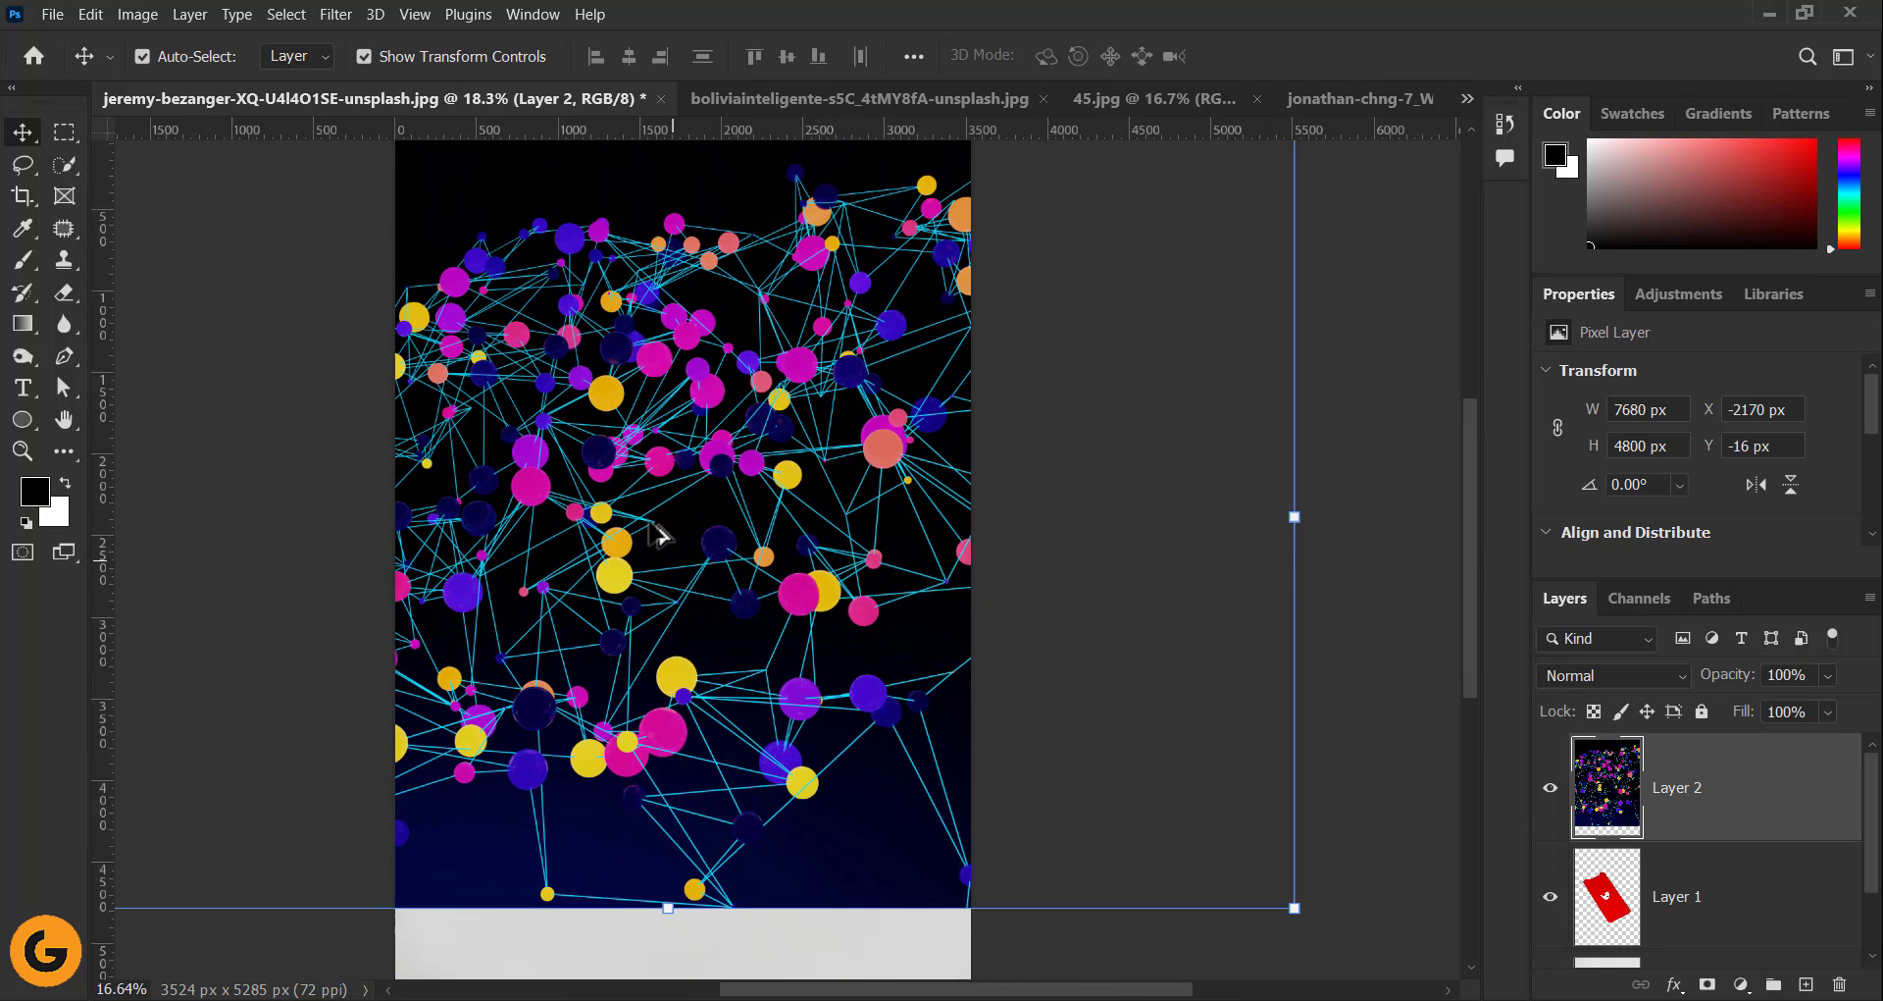
pyautogui.moveTo(1050, 519); pyautogui.dragTo(824, 549)
pyautogui.moveTo(832, 663); pyautogui.dragTo(613, 741)
pyautogui.moveTo(678, 557); pyautogui.dragTo(687, 584)
pyautogui.scroll(3, 662, 422)
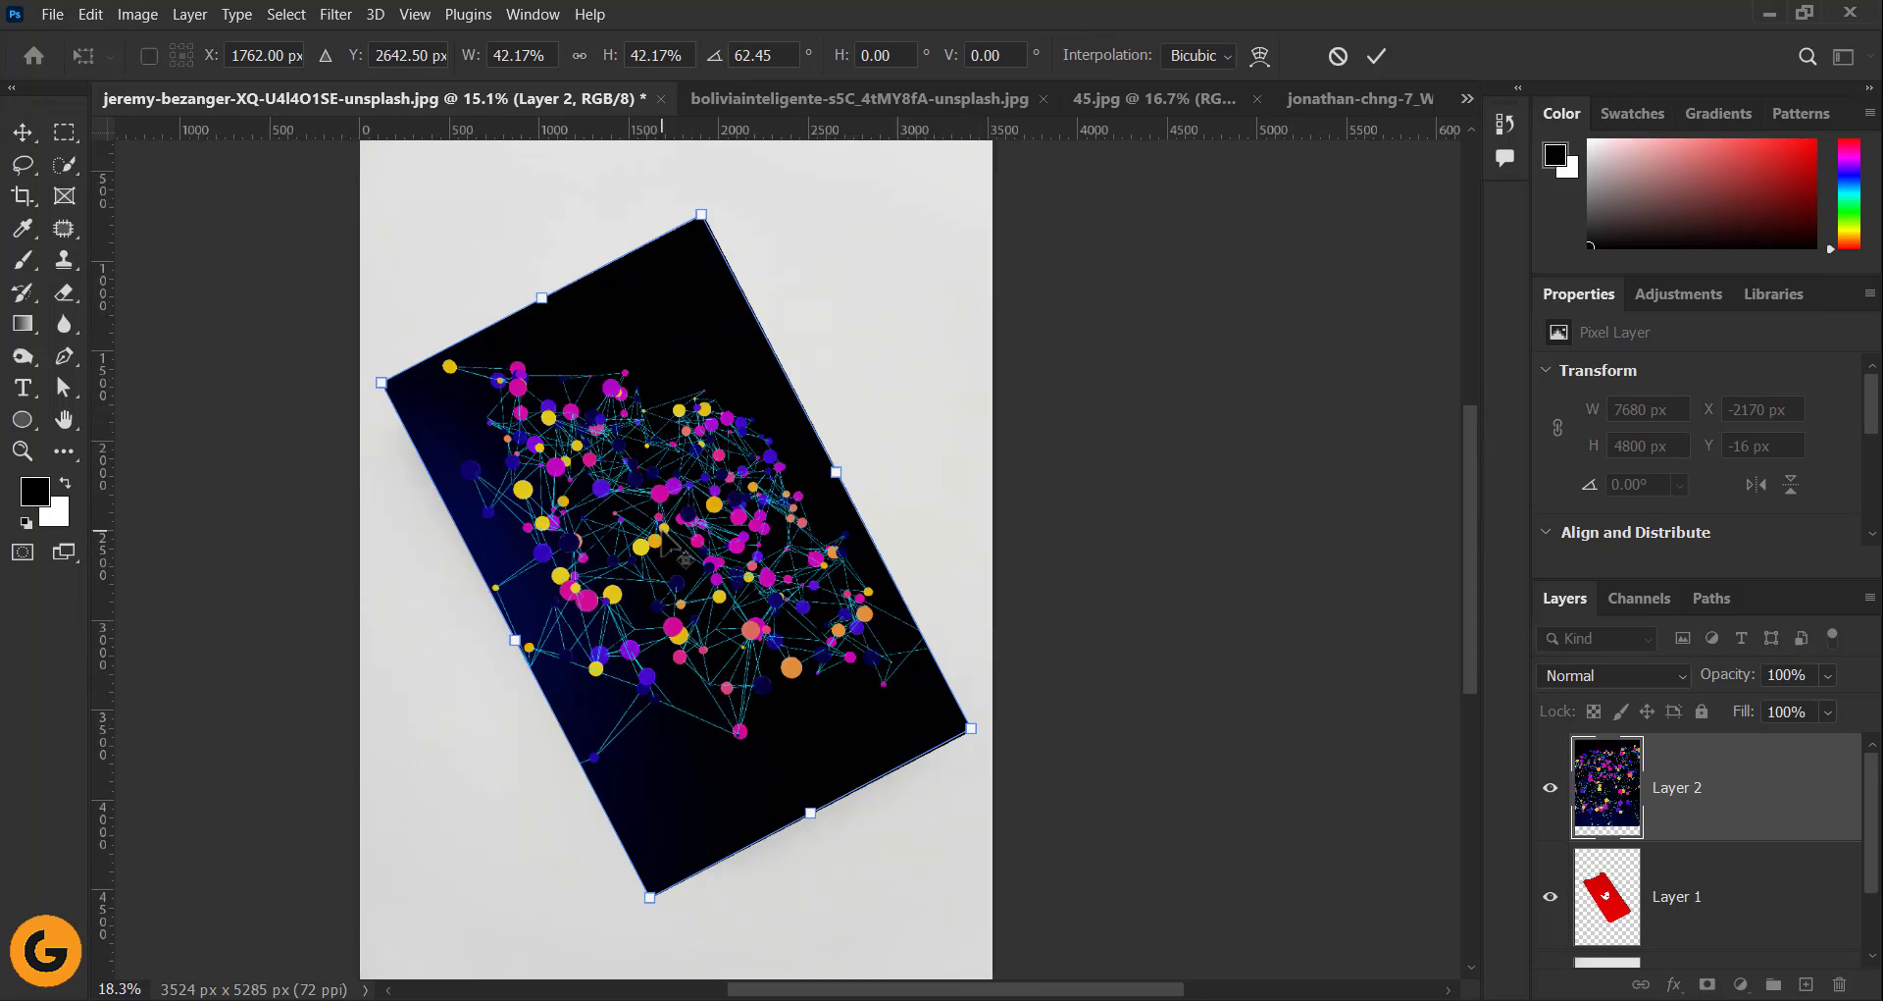
pyautogui.press('Return')
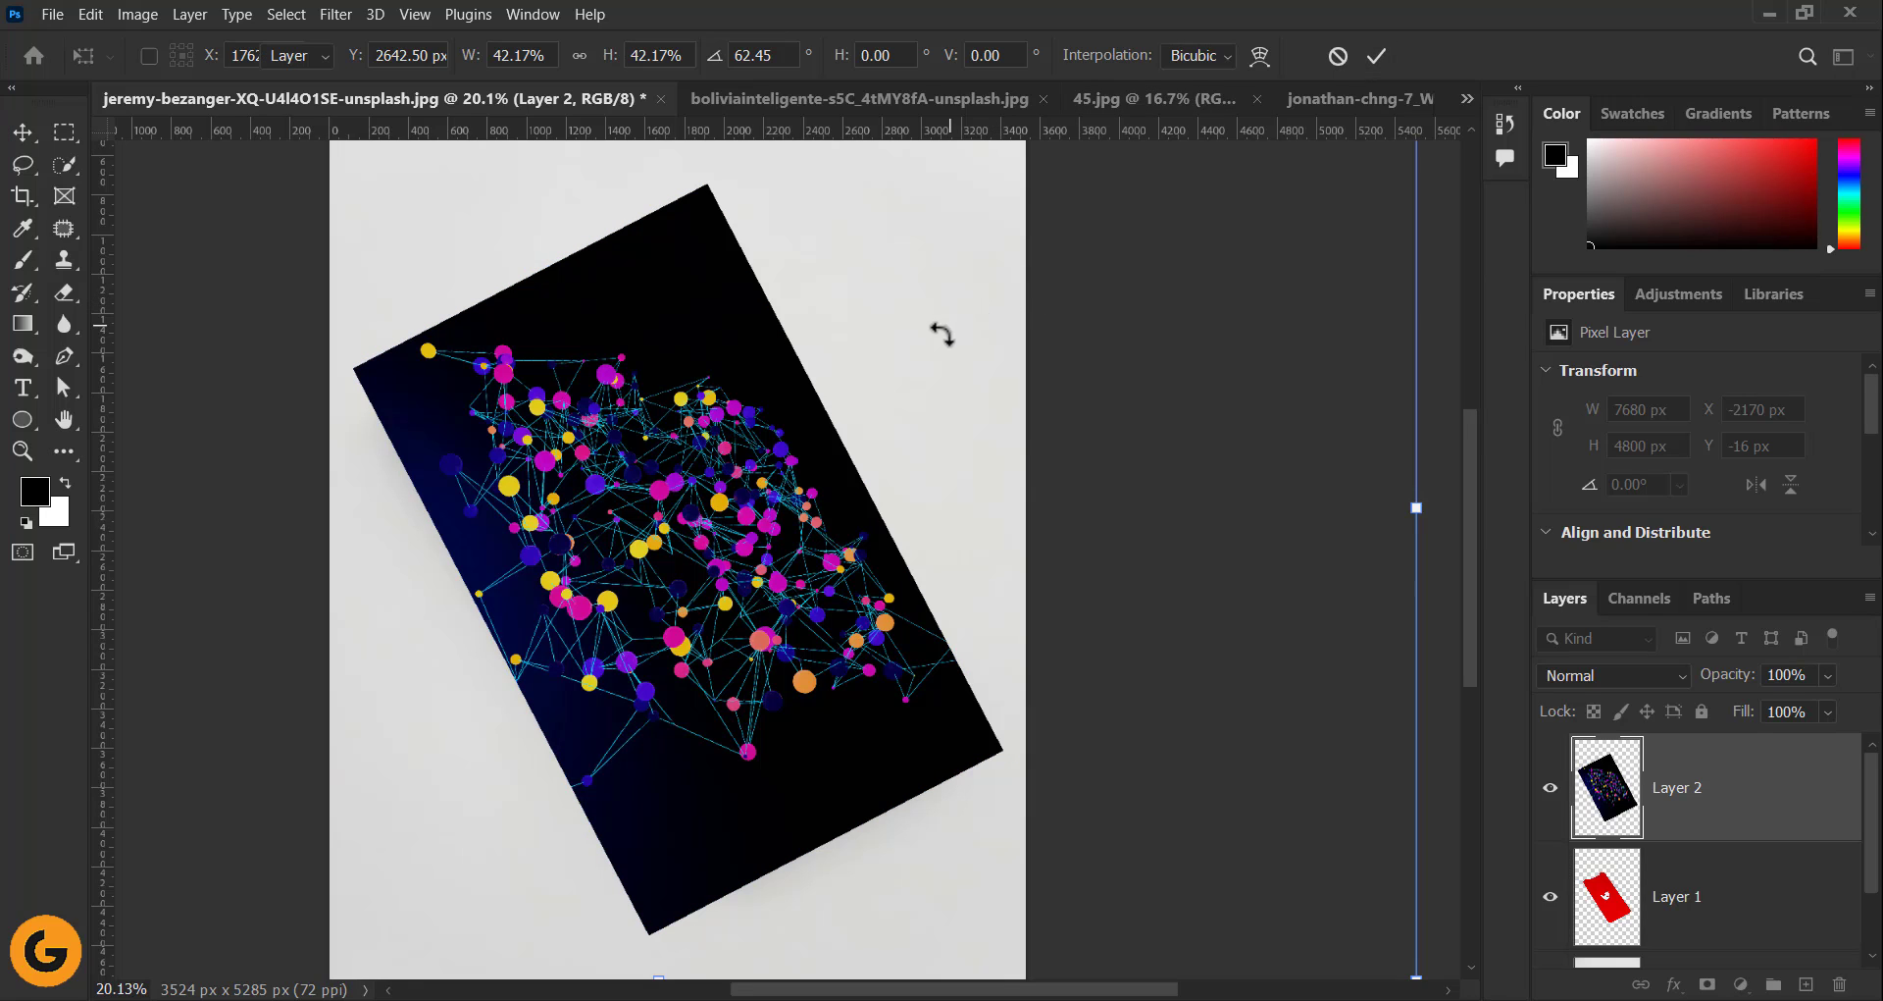
# - Detach the Layers panel as an enlarged floating panel beside the photo and select Layer 2
pyautogui.click(1362, 598)
pyautogui.moveTo(1324, 422); pyautogui.dragTo(1400, 872)
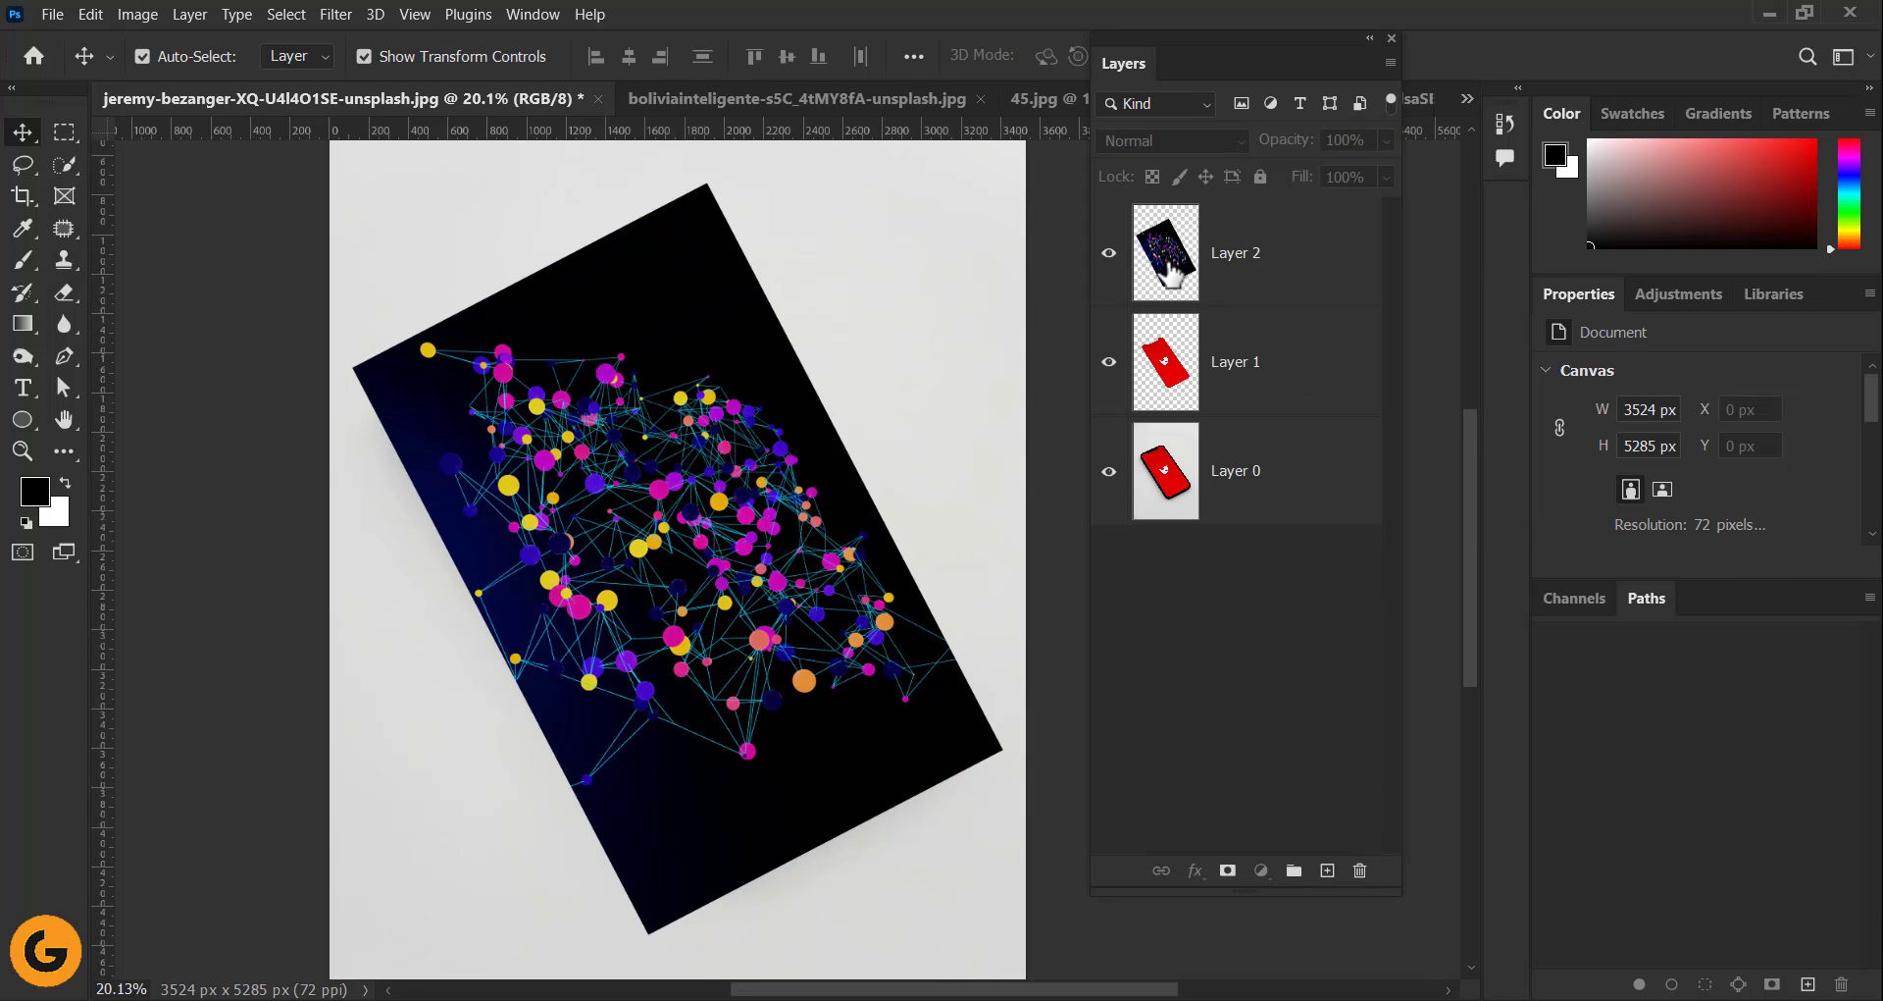
pyautogui.click(1169, 275)
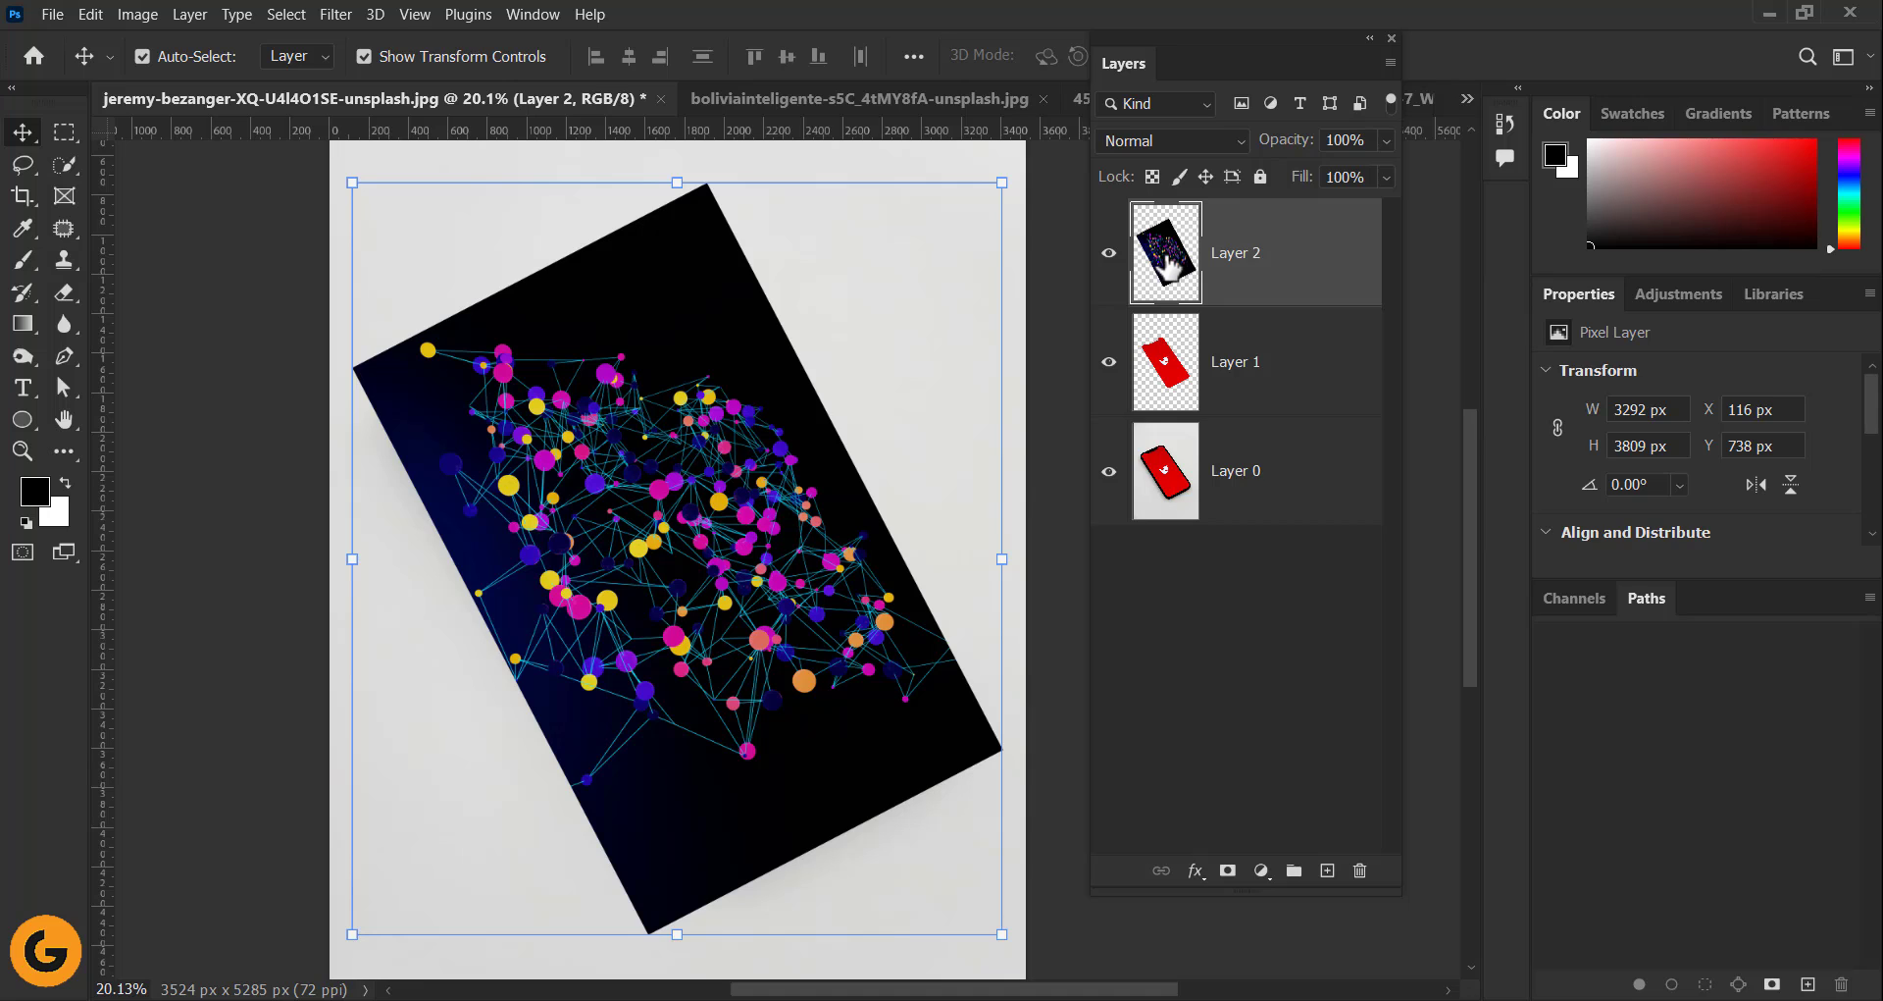
# - Examine what each of the three layers contains by toggling the visibility of Layer 2, Layer 1 and Layer 0
pyautogui.click(1110, 253)
pyautogui.click(1109, 253)
pyautogui.click(1110, 253)
pyautogui.click(1111, 362)
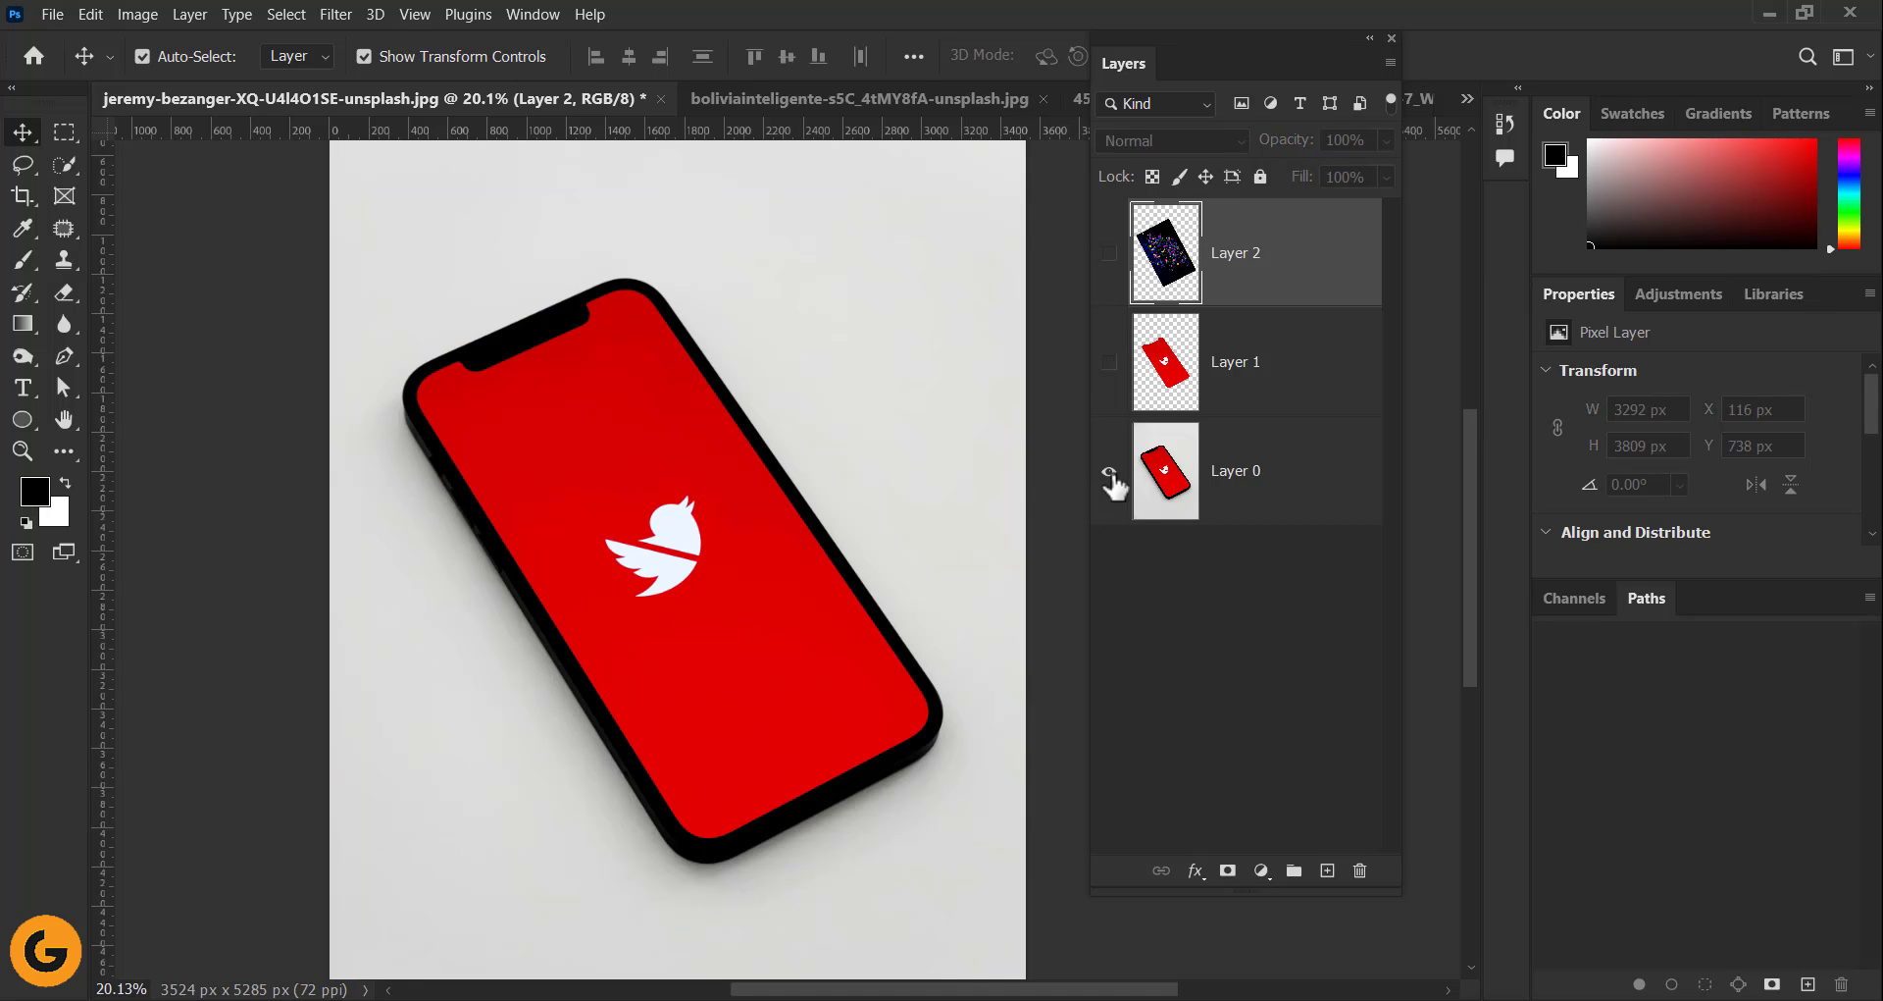
pyautogui.click(1110, 471)
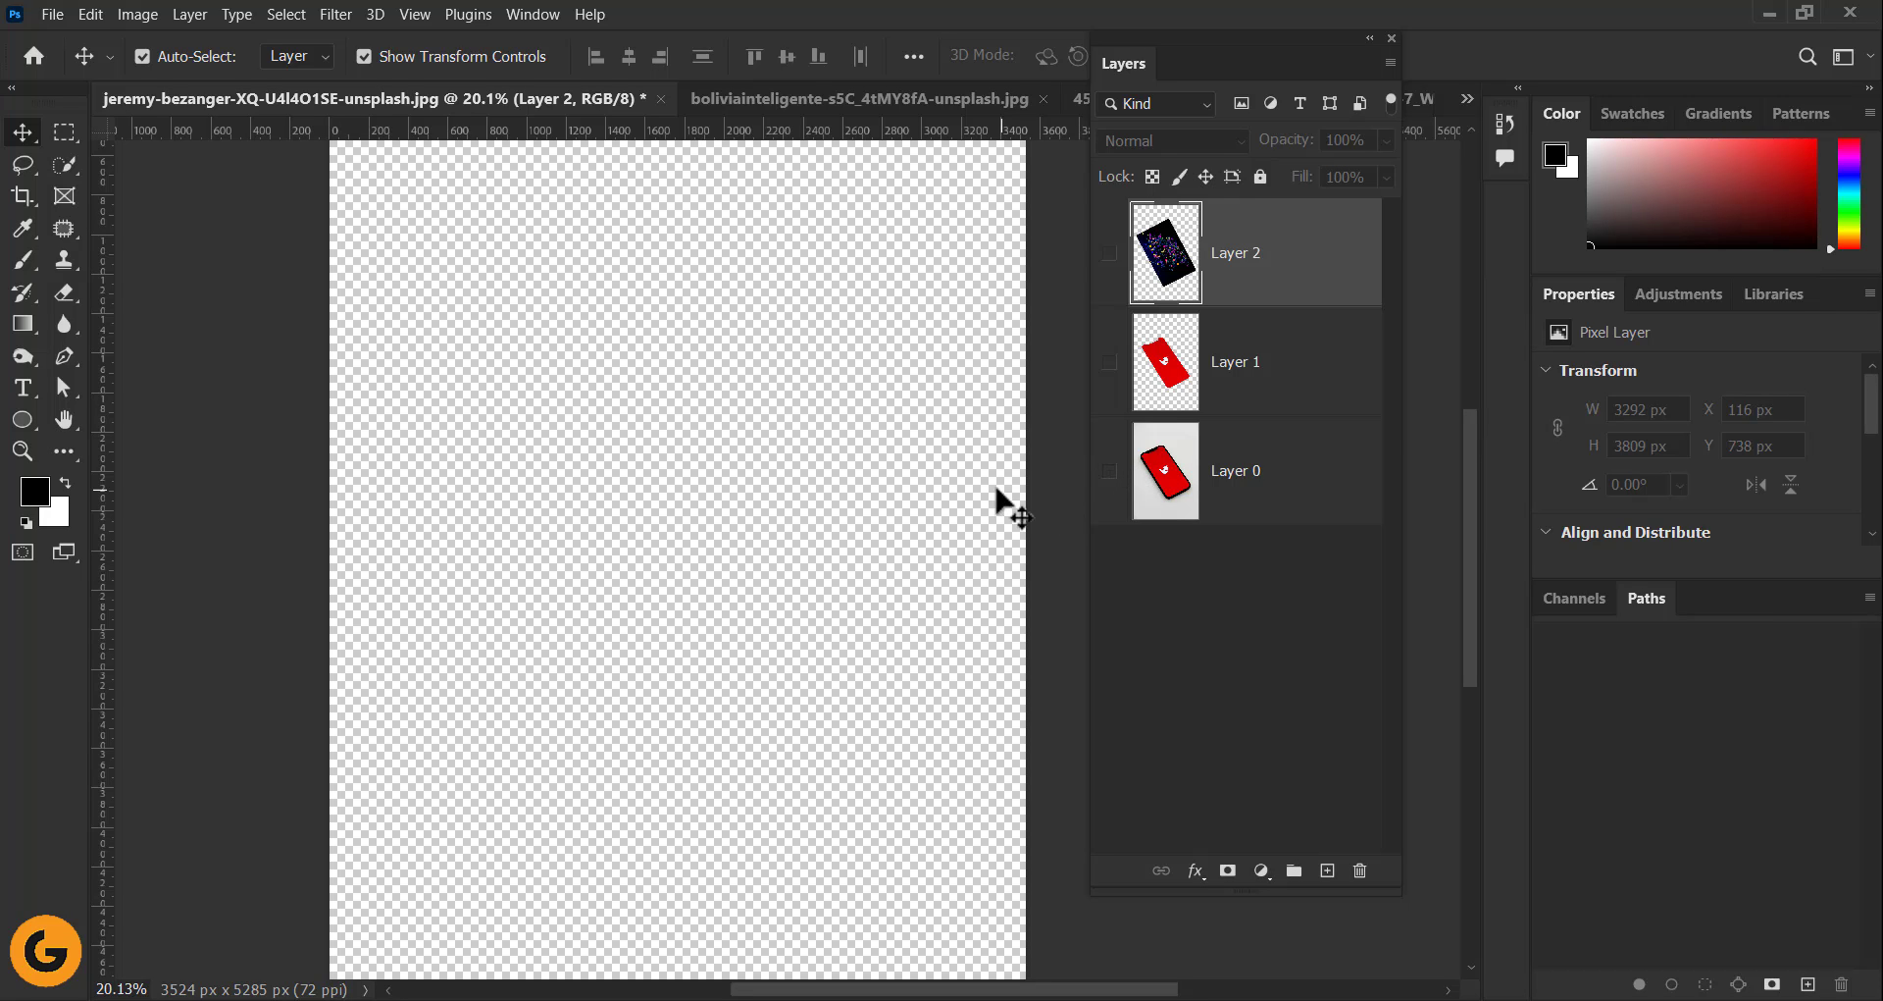
pyautogui.click(1109, 362)
pyautogui.click(1109, 362)
pyautogui.click(1110, 252)
pyautogui.click(1110, 252)
pyautogui.click(1110, 470)
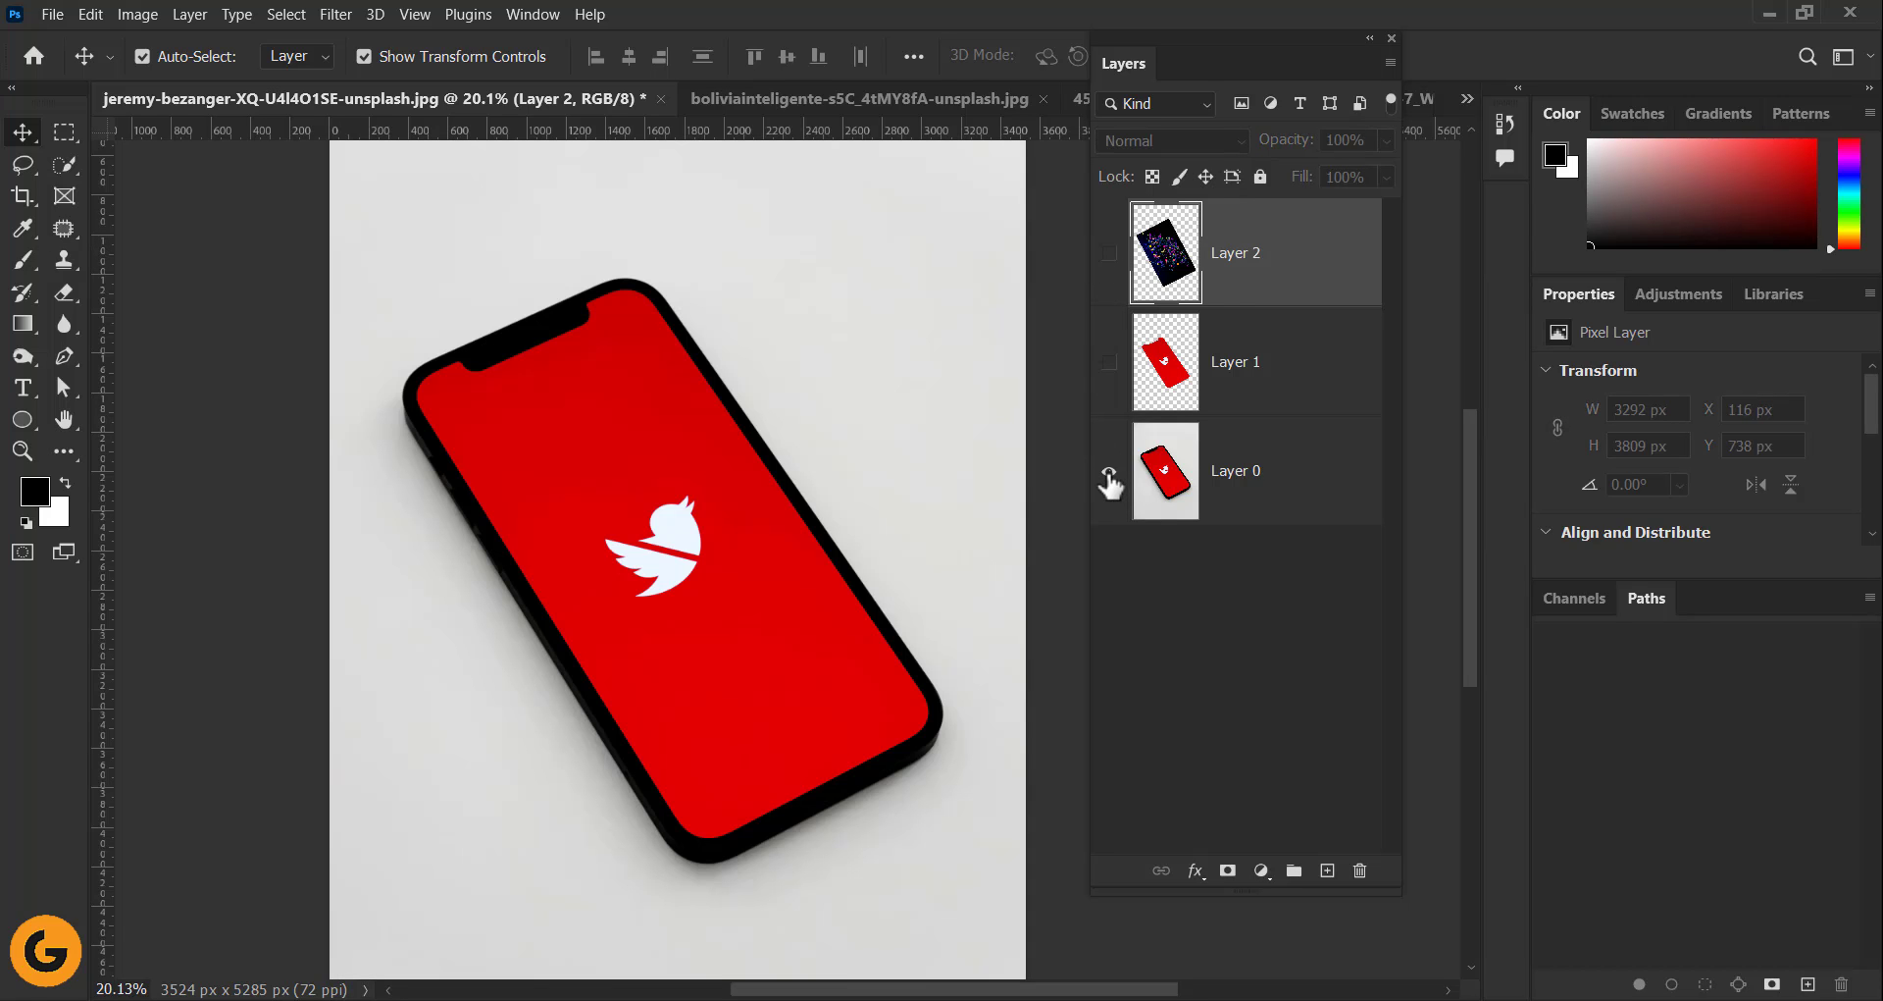
pyautogui.click(1109, 475)
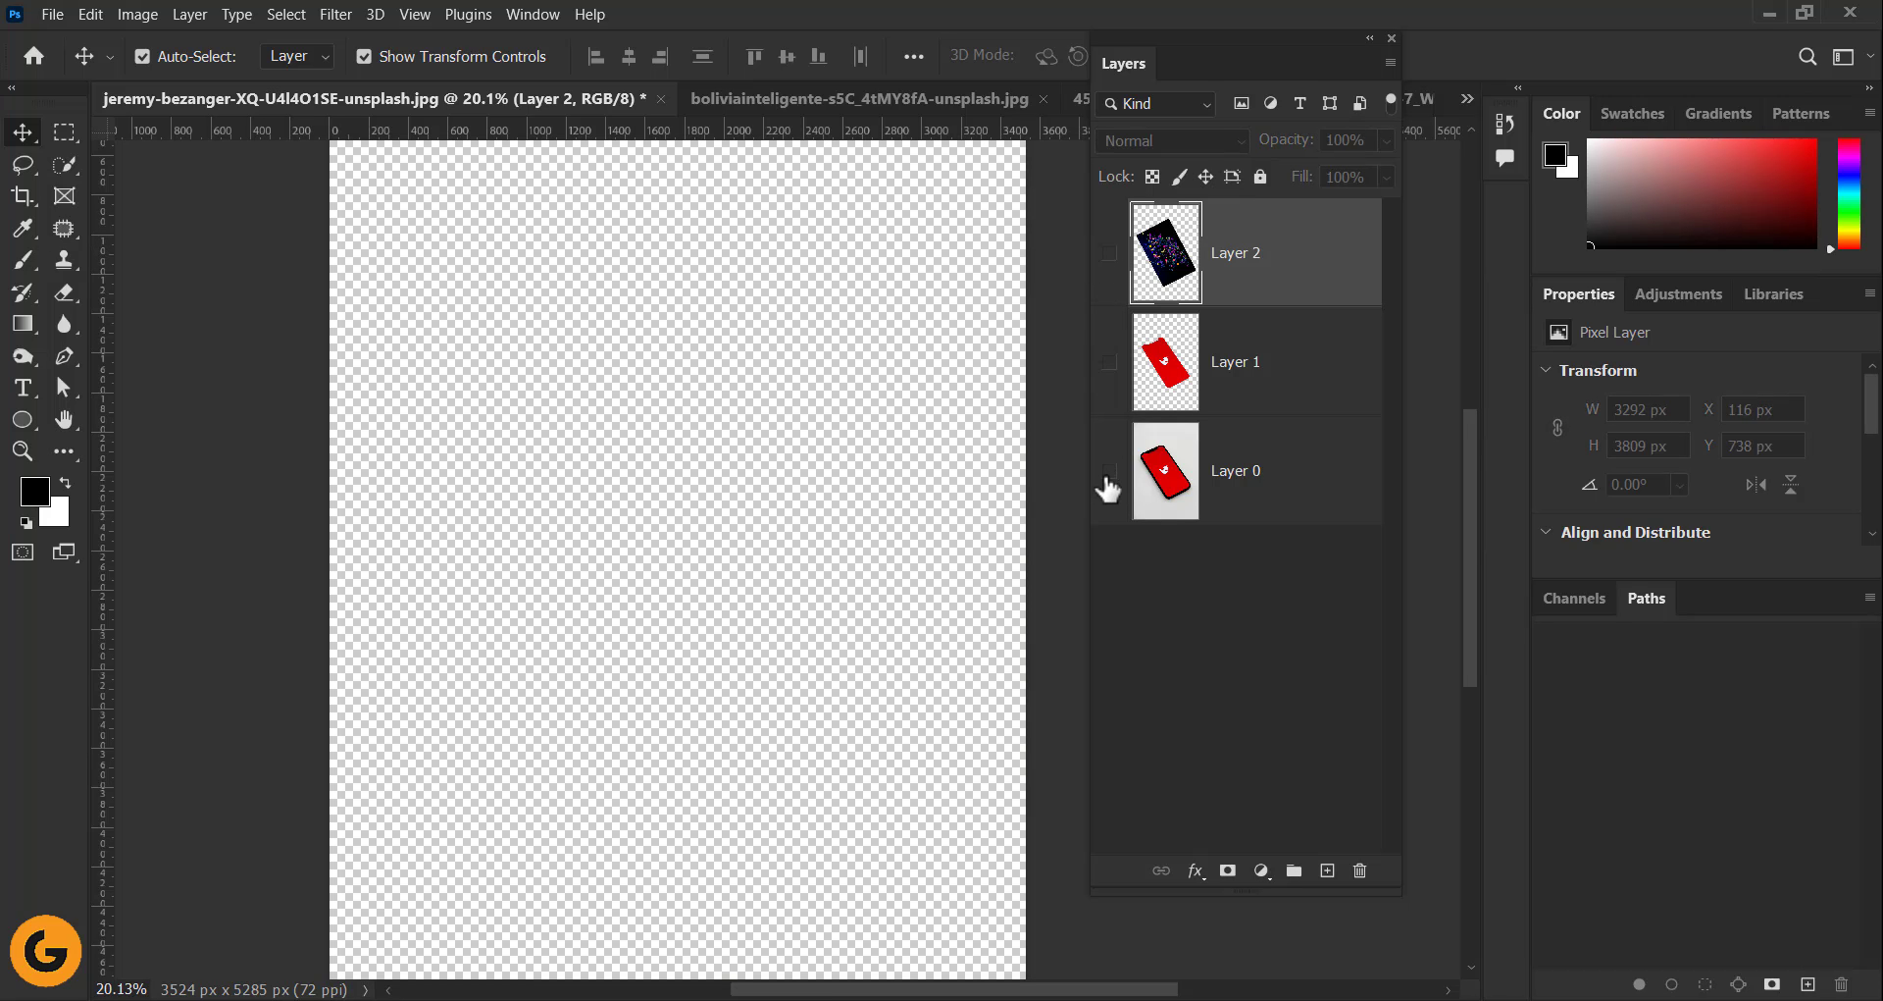
# - Show Layer 2 and Layer 1, and clip the network image on Layer 2 to the screen shape with a clipping mask
pyautogui.click(1110, 255)
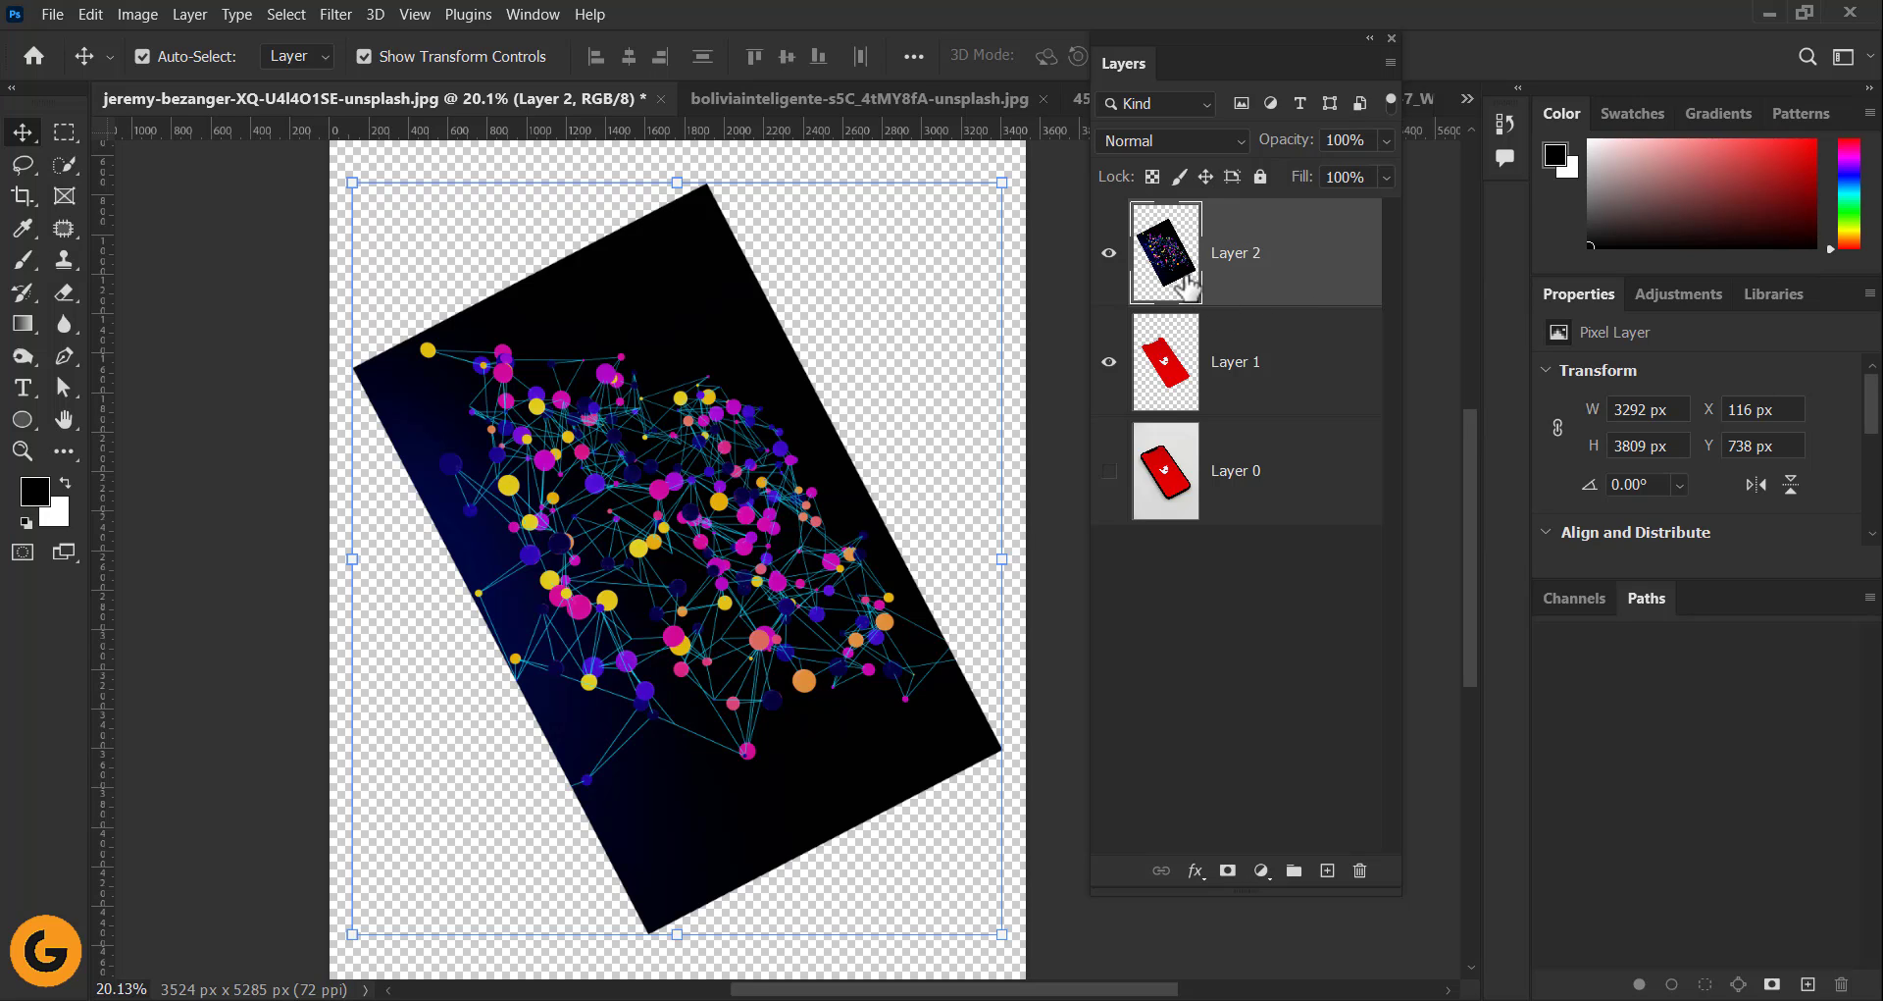
pyautogui.rightClick(1334, 282)
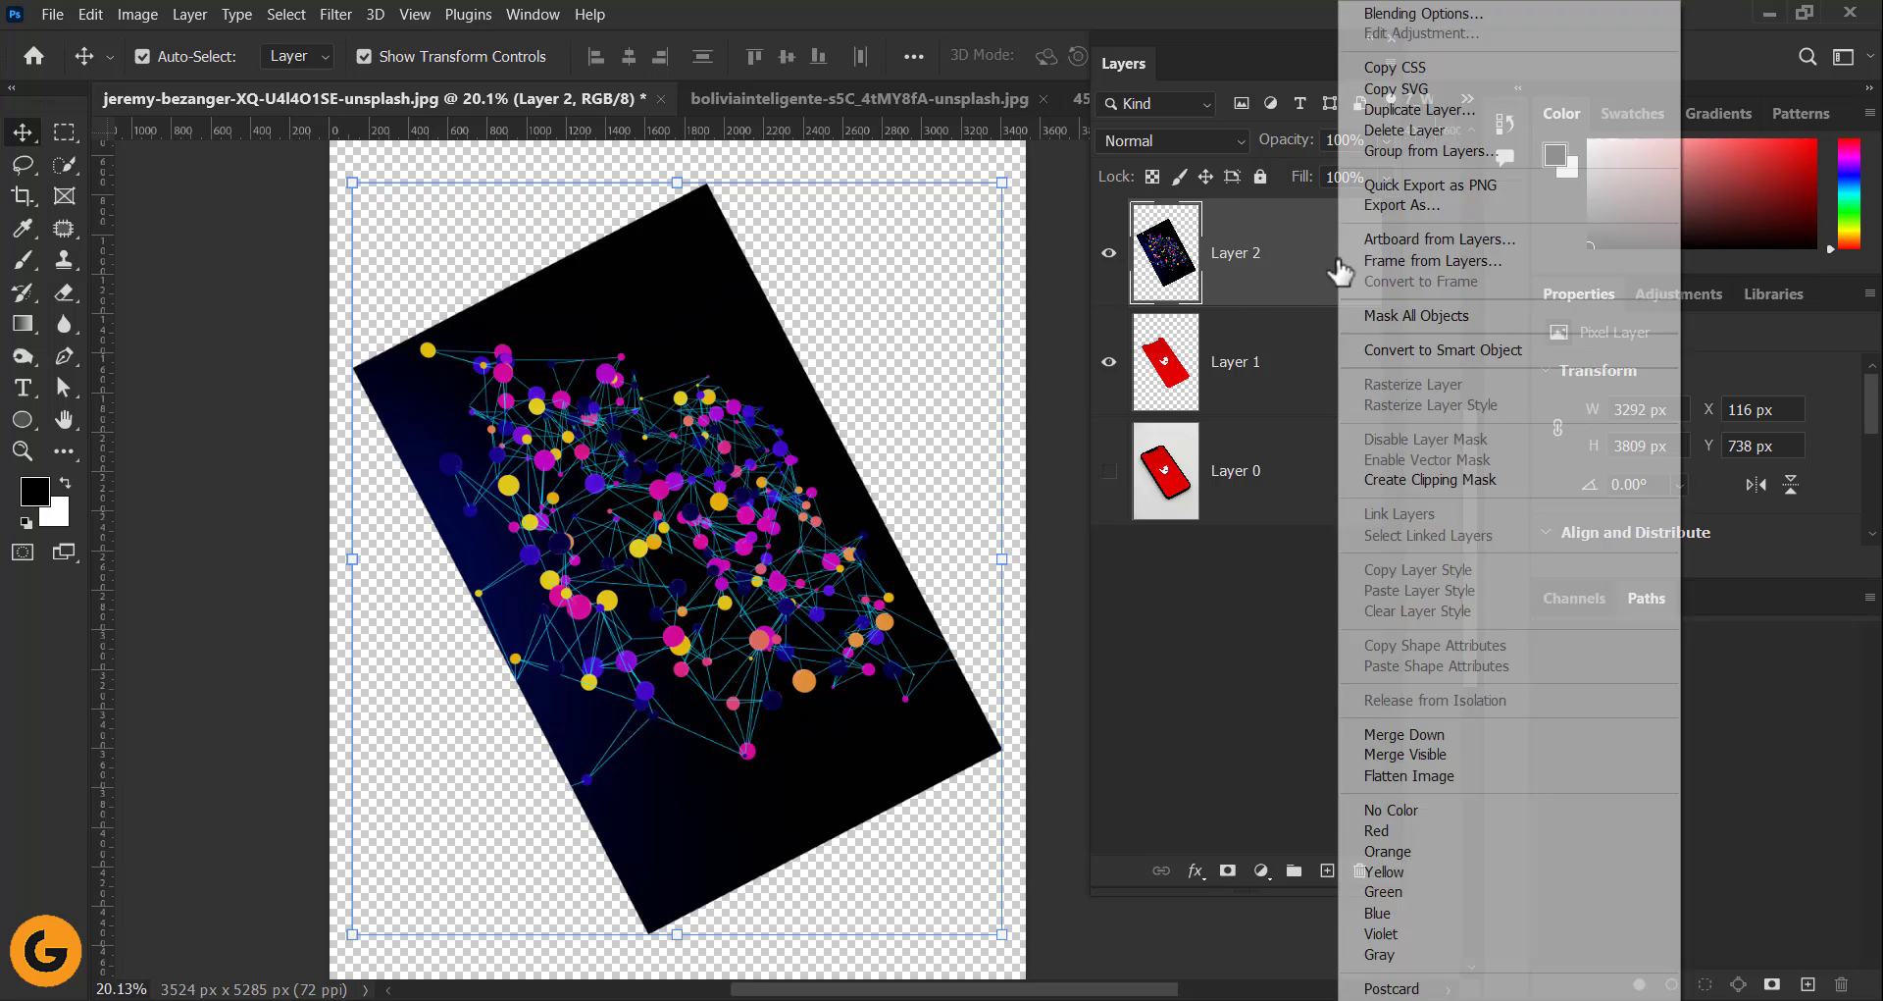
pyautogui.click(1383, 481)
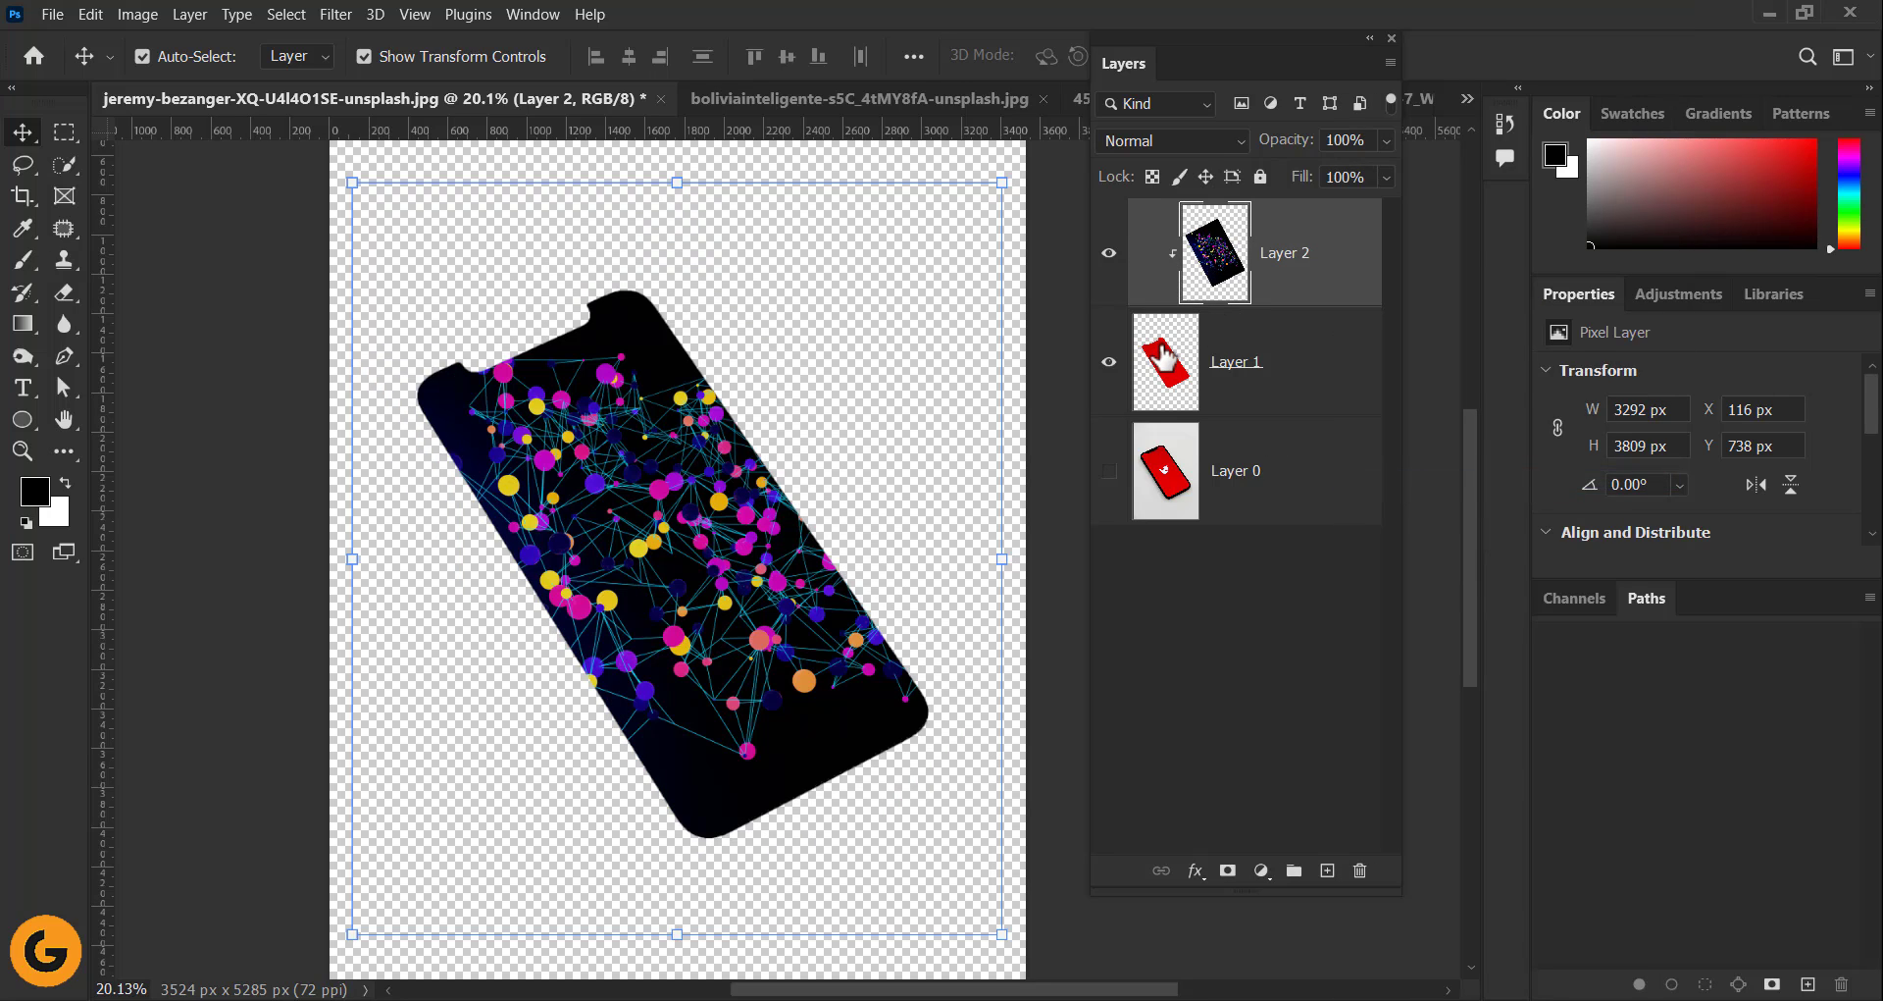
# - Reposition the clipped network image inside the phone screen and make Layer 0 visible again
pyautogui.moveTo(622, 548)
pyautogui.mouseDown()
pyautogui.moveTo(777, 462)
pyautogui.moveTo(648, 637)
pyautogui.moveTo(631, 571)
pyautogui.mouseUp()
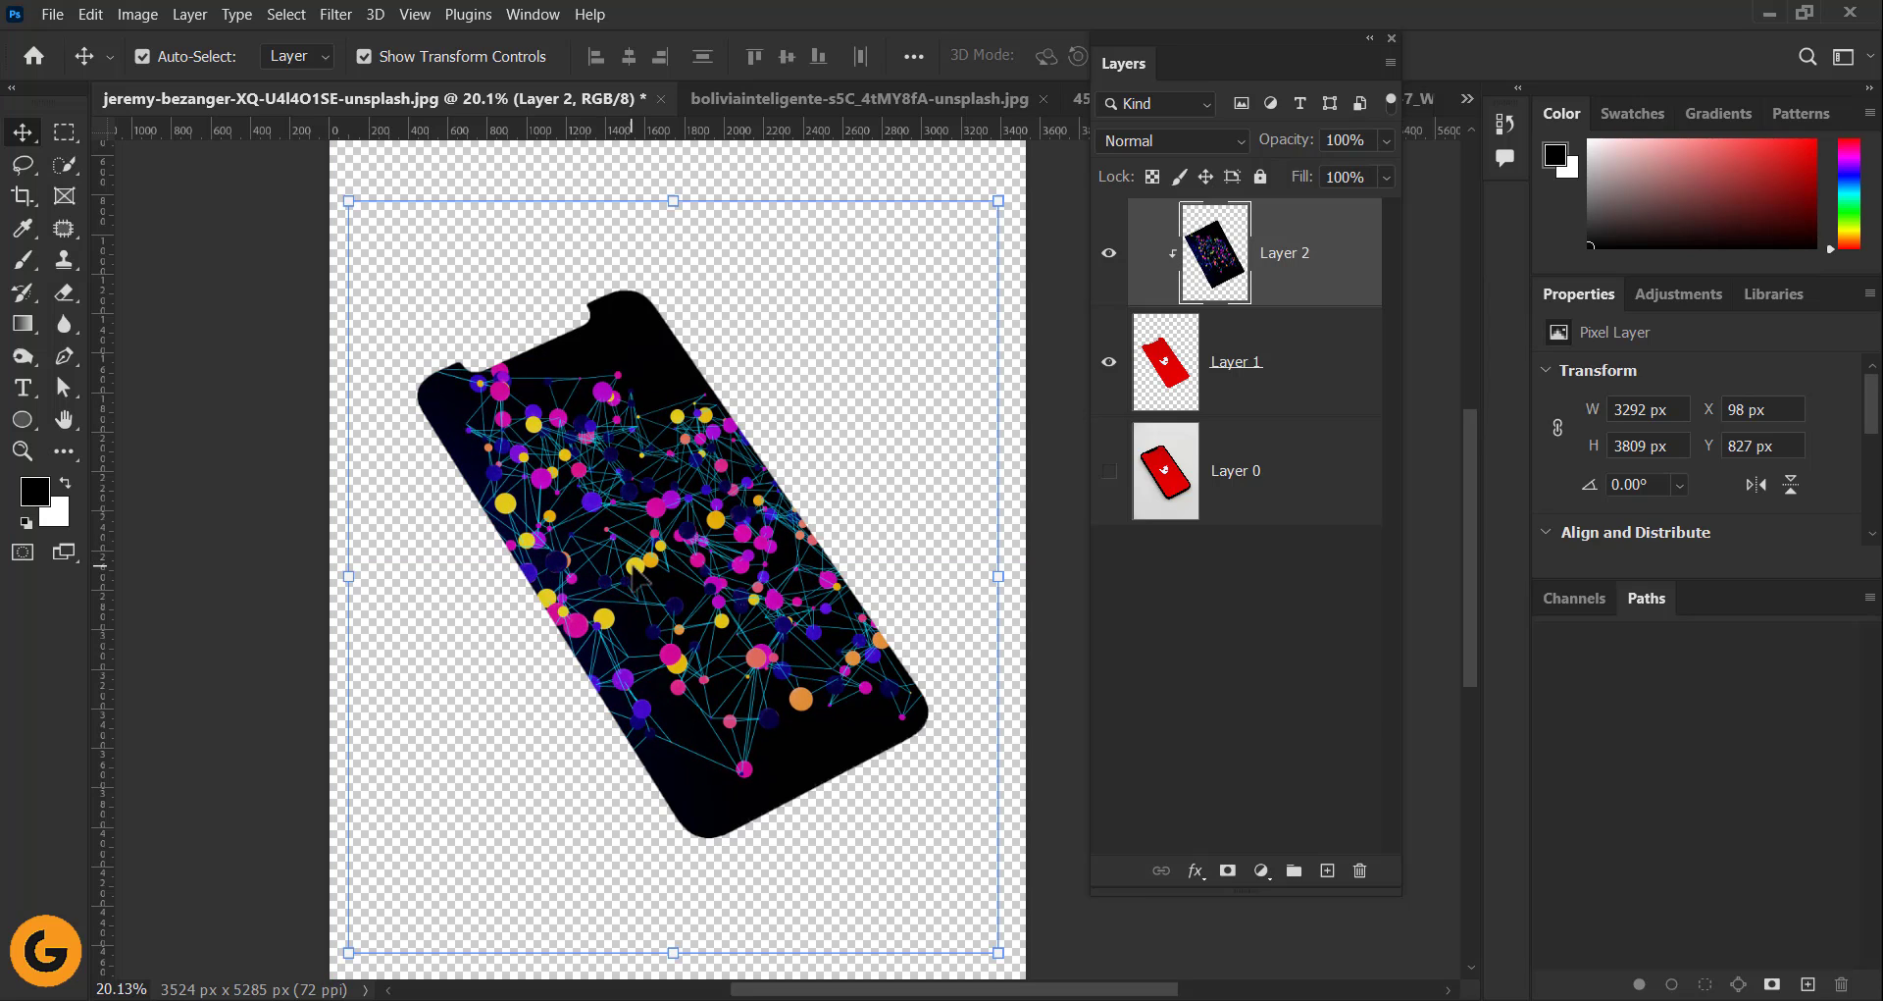
pyautogui.click(1110, 472)
pyautogui.scroll(-1, 484, 559)
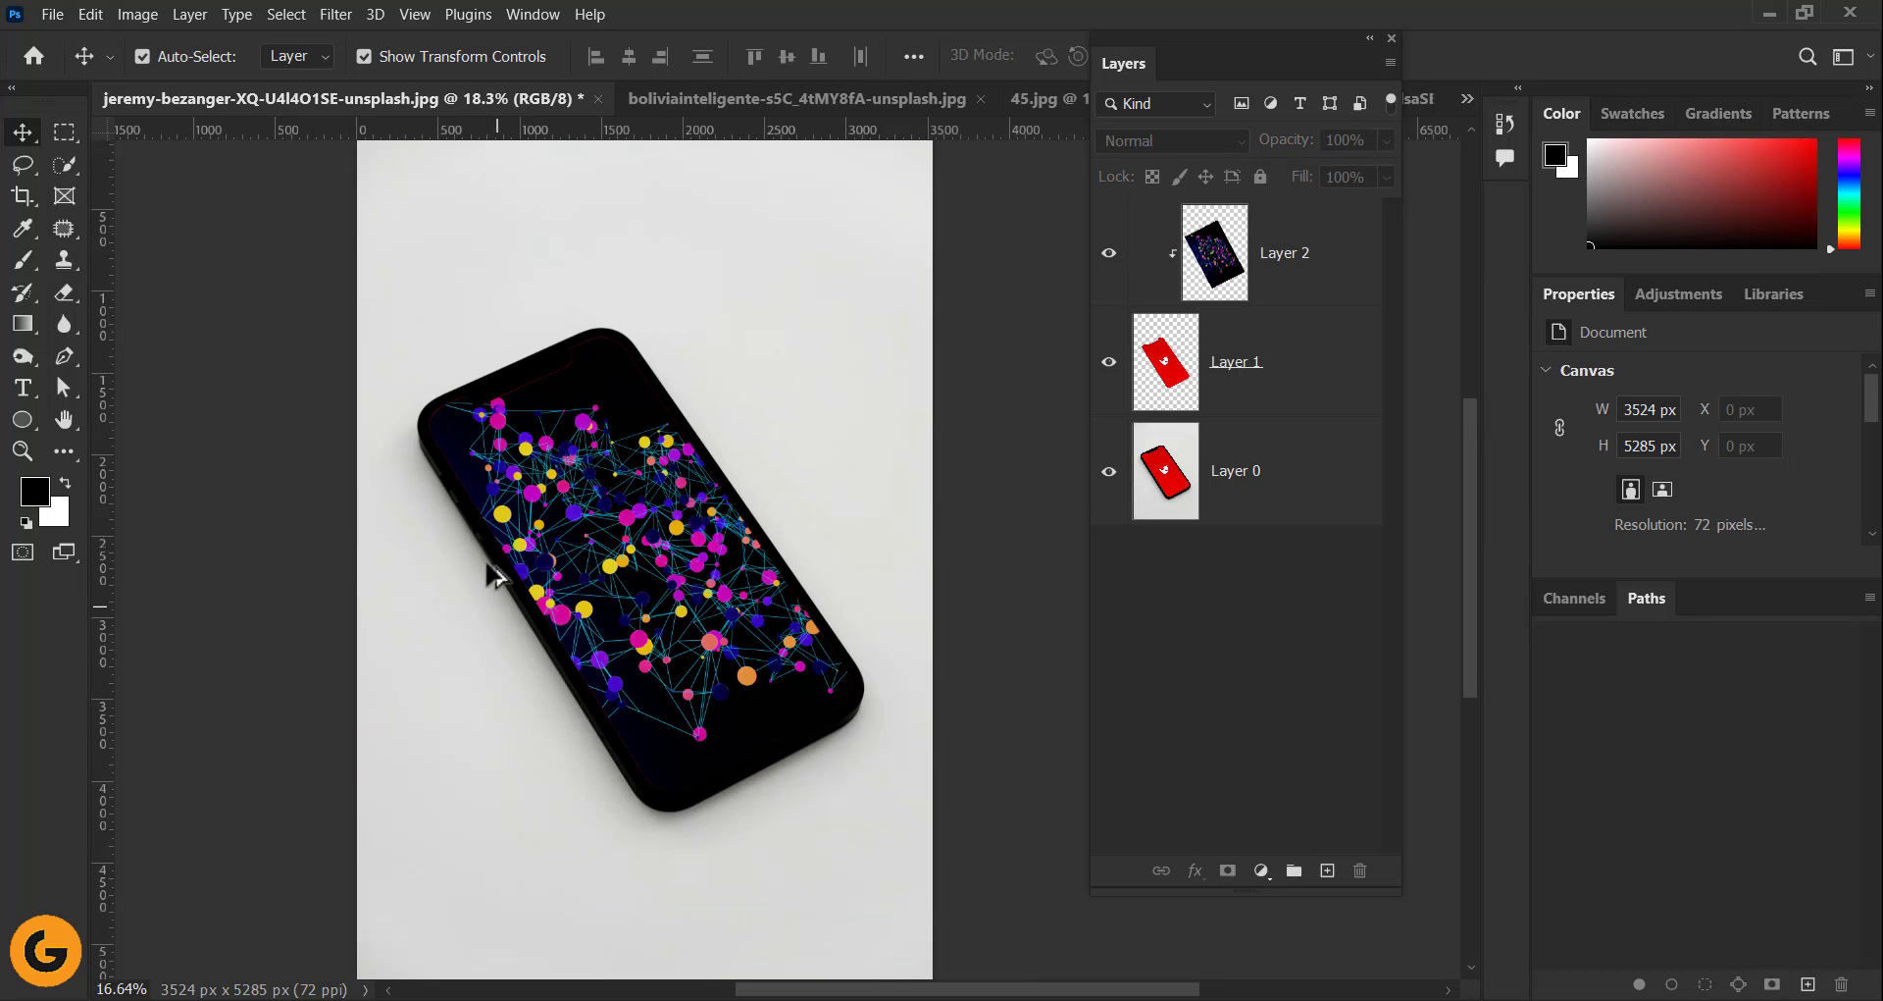
pyautogui.moveTo(637, 574)
pyautogui.mouseDown()
pyautogui.moveTo(655, 587)
pyautogui.moveTo(638, 565)
pyautogui.mouseUp()
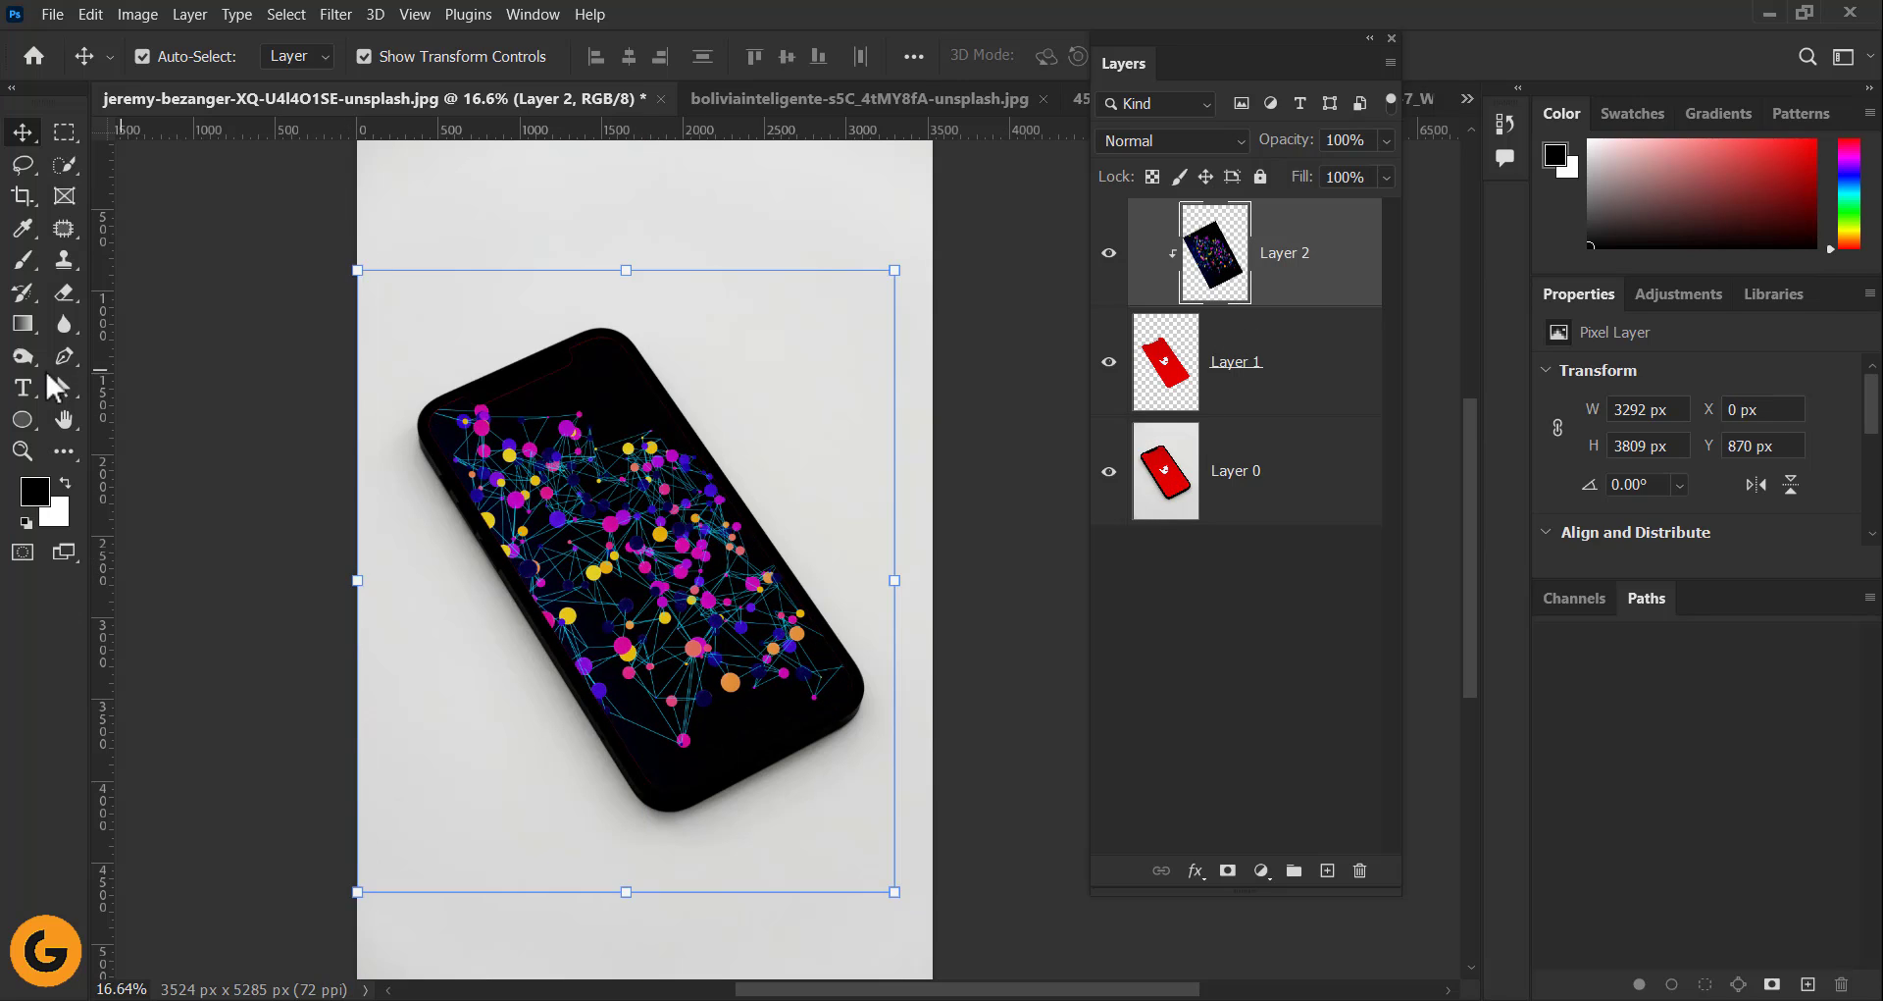
pyautogui.click(295, 351)
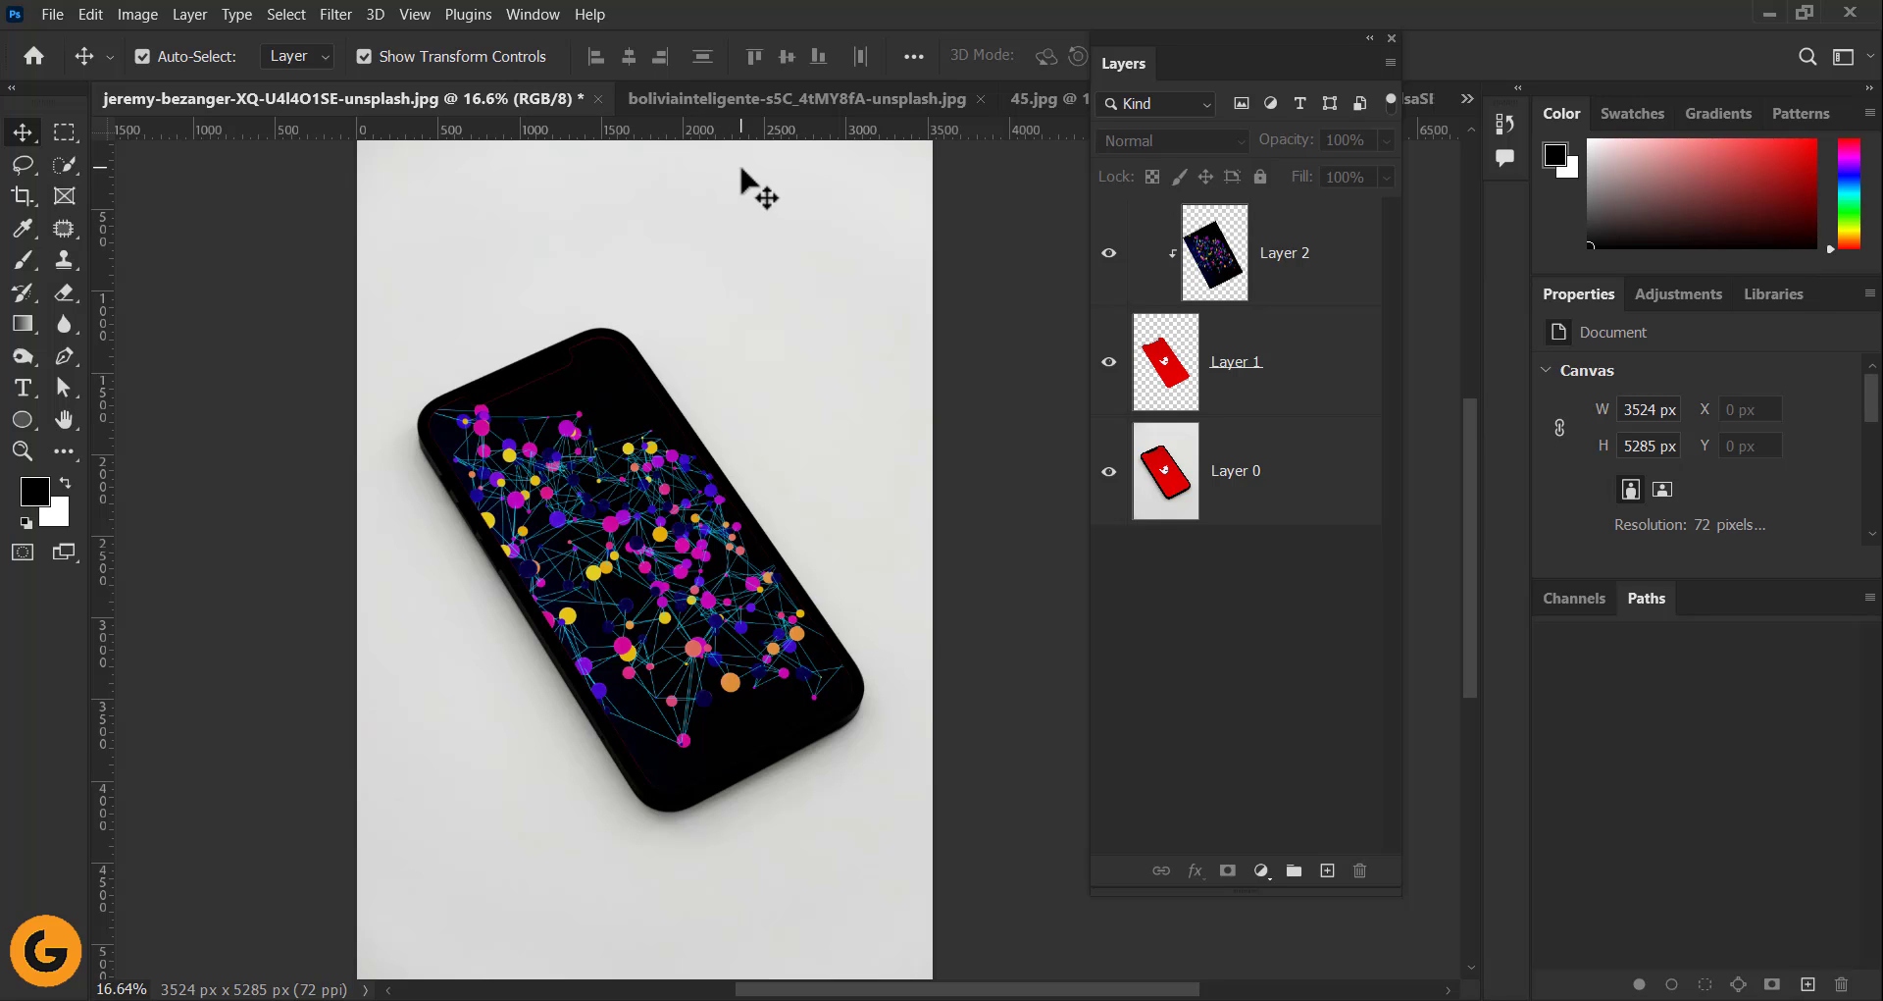
# - Move the floating Layers panel clear of the canvas and switch to the 45.jpg document
pyautogui.click(829, 96)
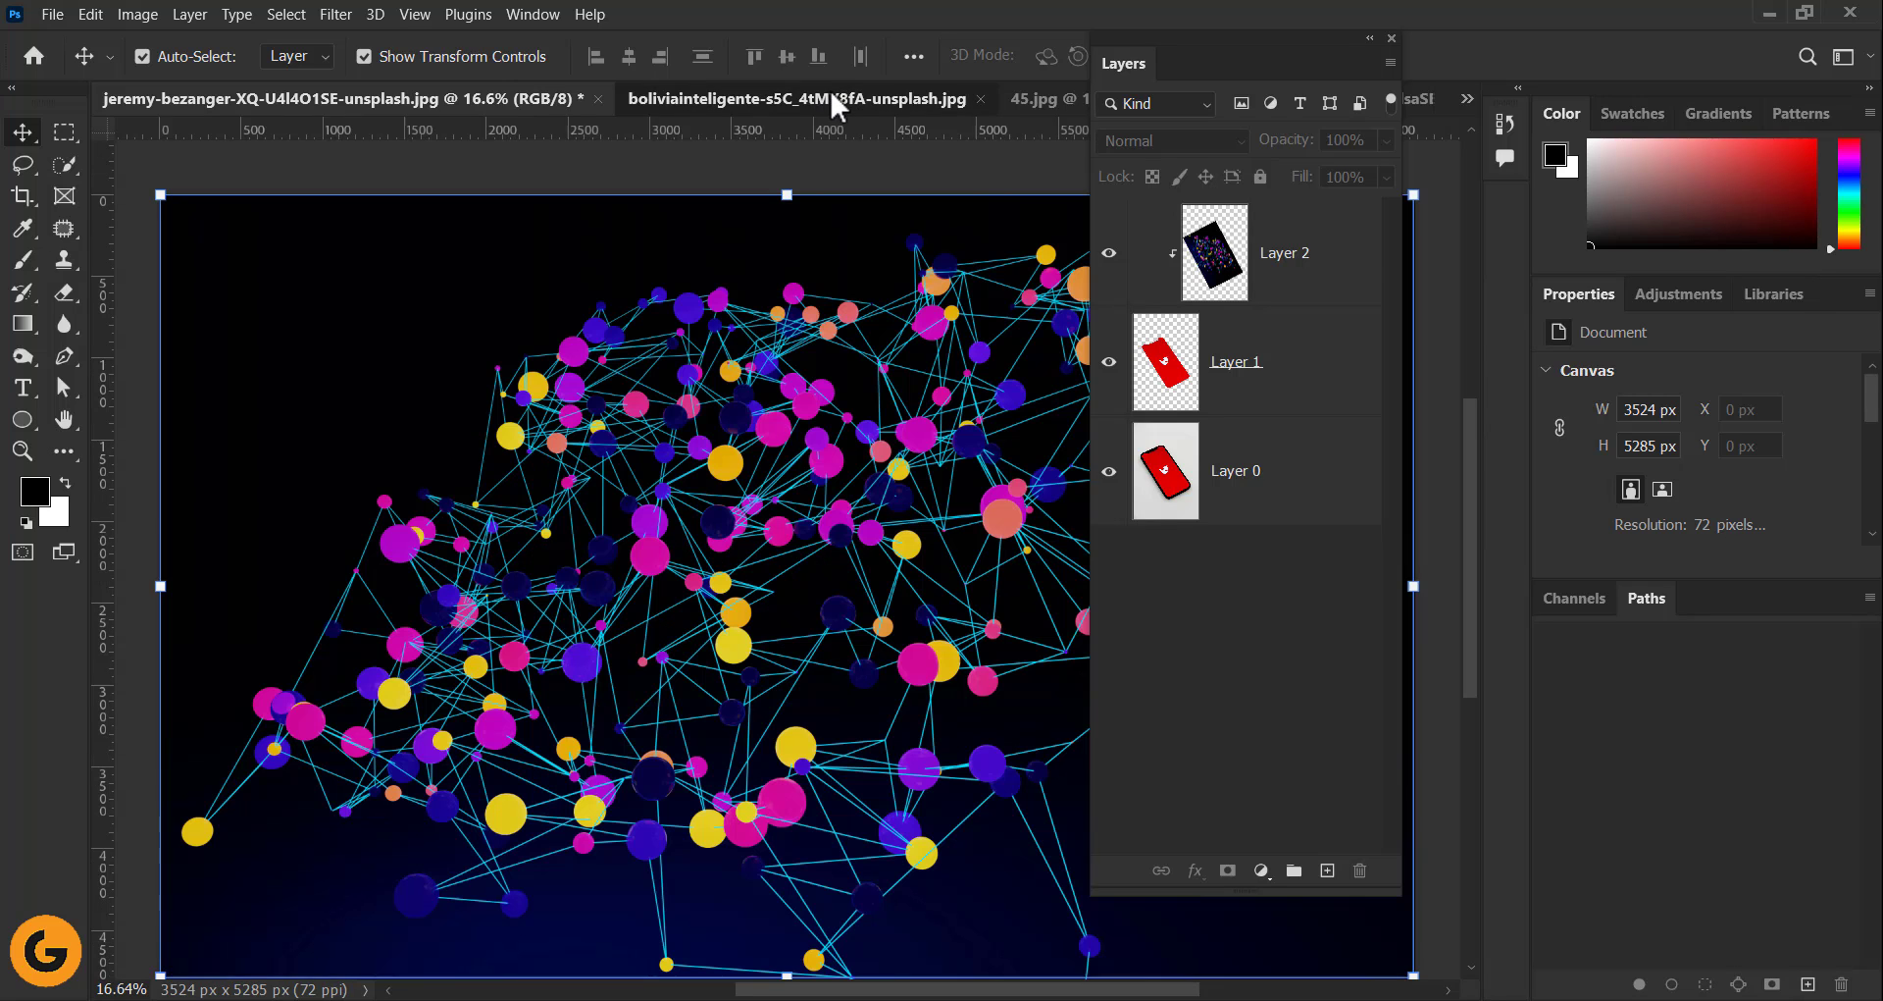
pyautogui.moveTo(1219, 54); pyautogui.dragTo(1359, 260)
pyautogui.click(1180, 104)
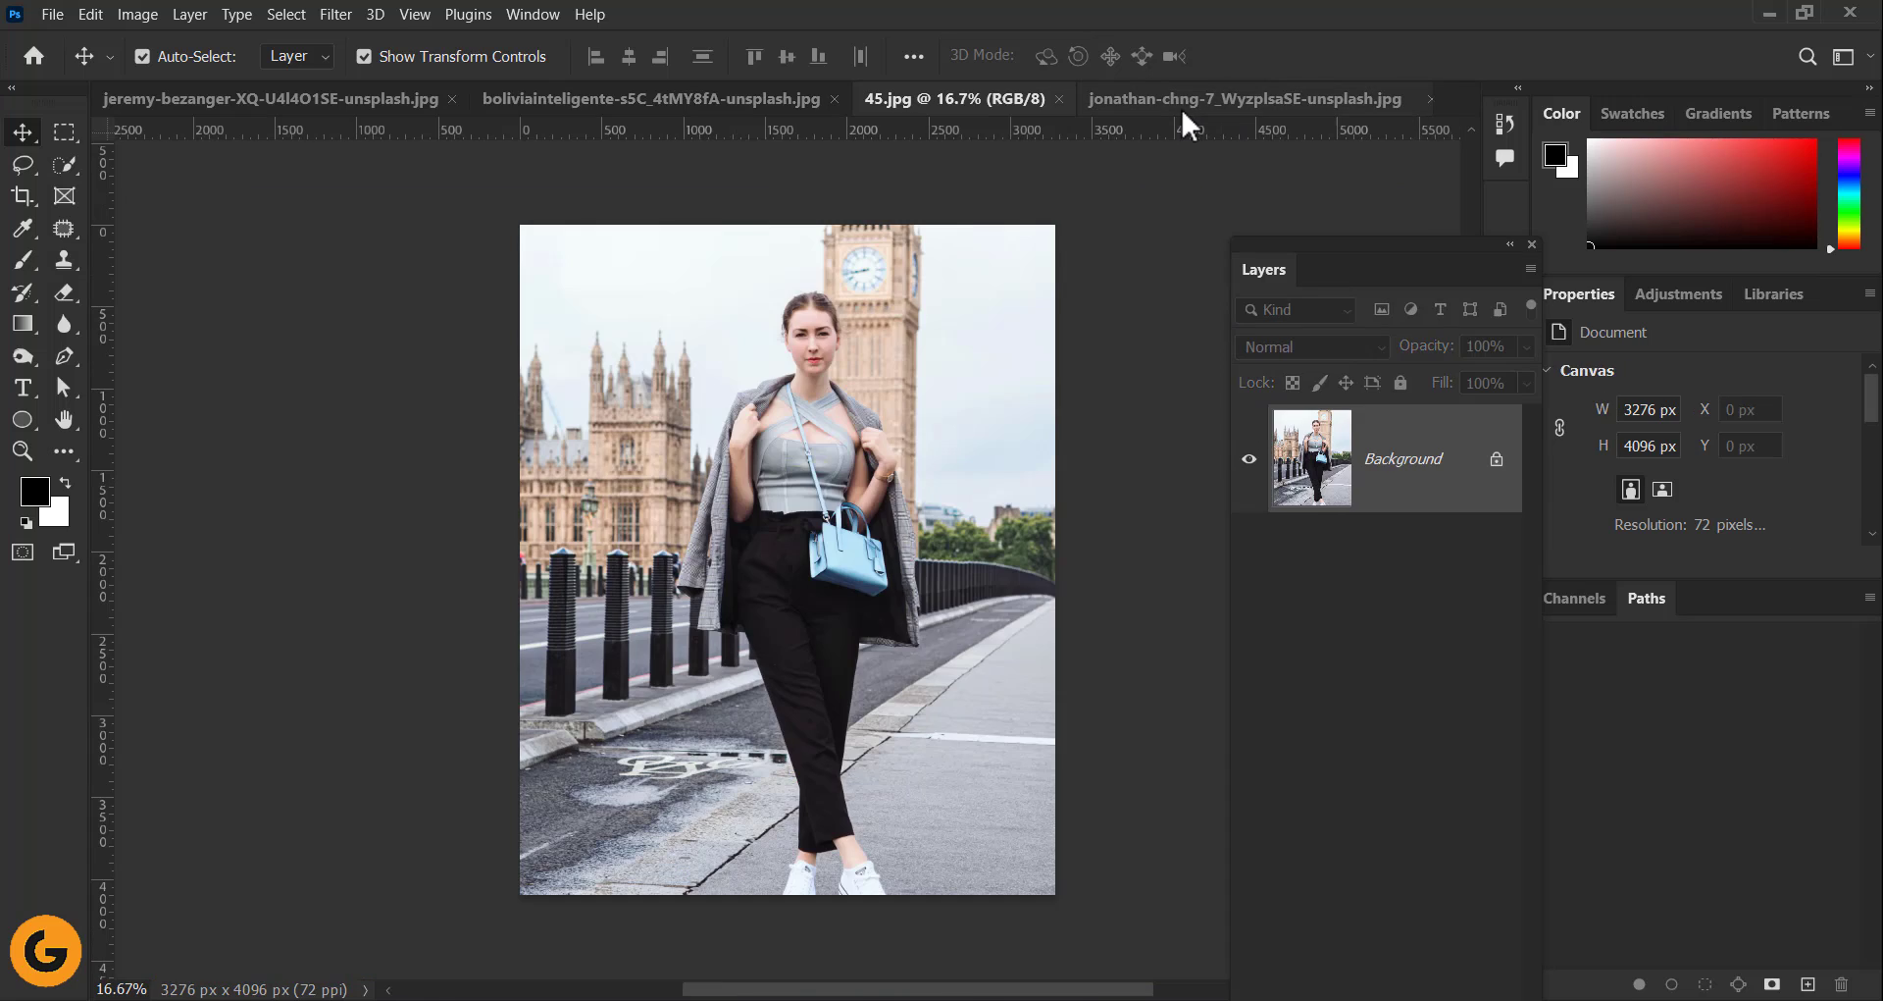
# - Convert the locked Background of 45.jpg into Layer 0 and select the woman with Select Subject
pyautogui.scroll(2, 1048, 642)
pyautogui.moveTo(626, 569); pyautogui.dragTo(611, 556)
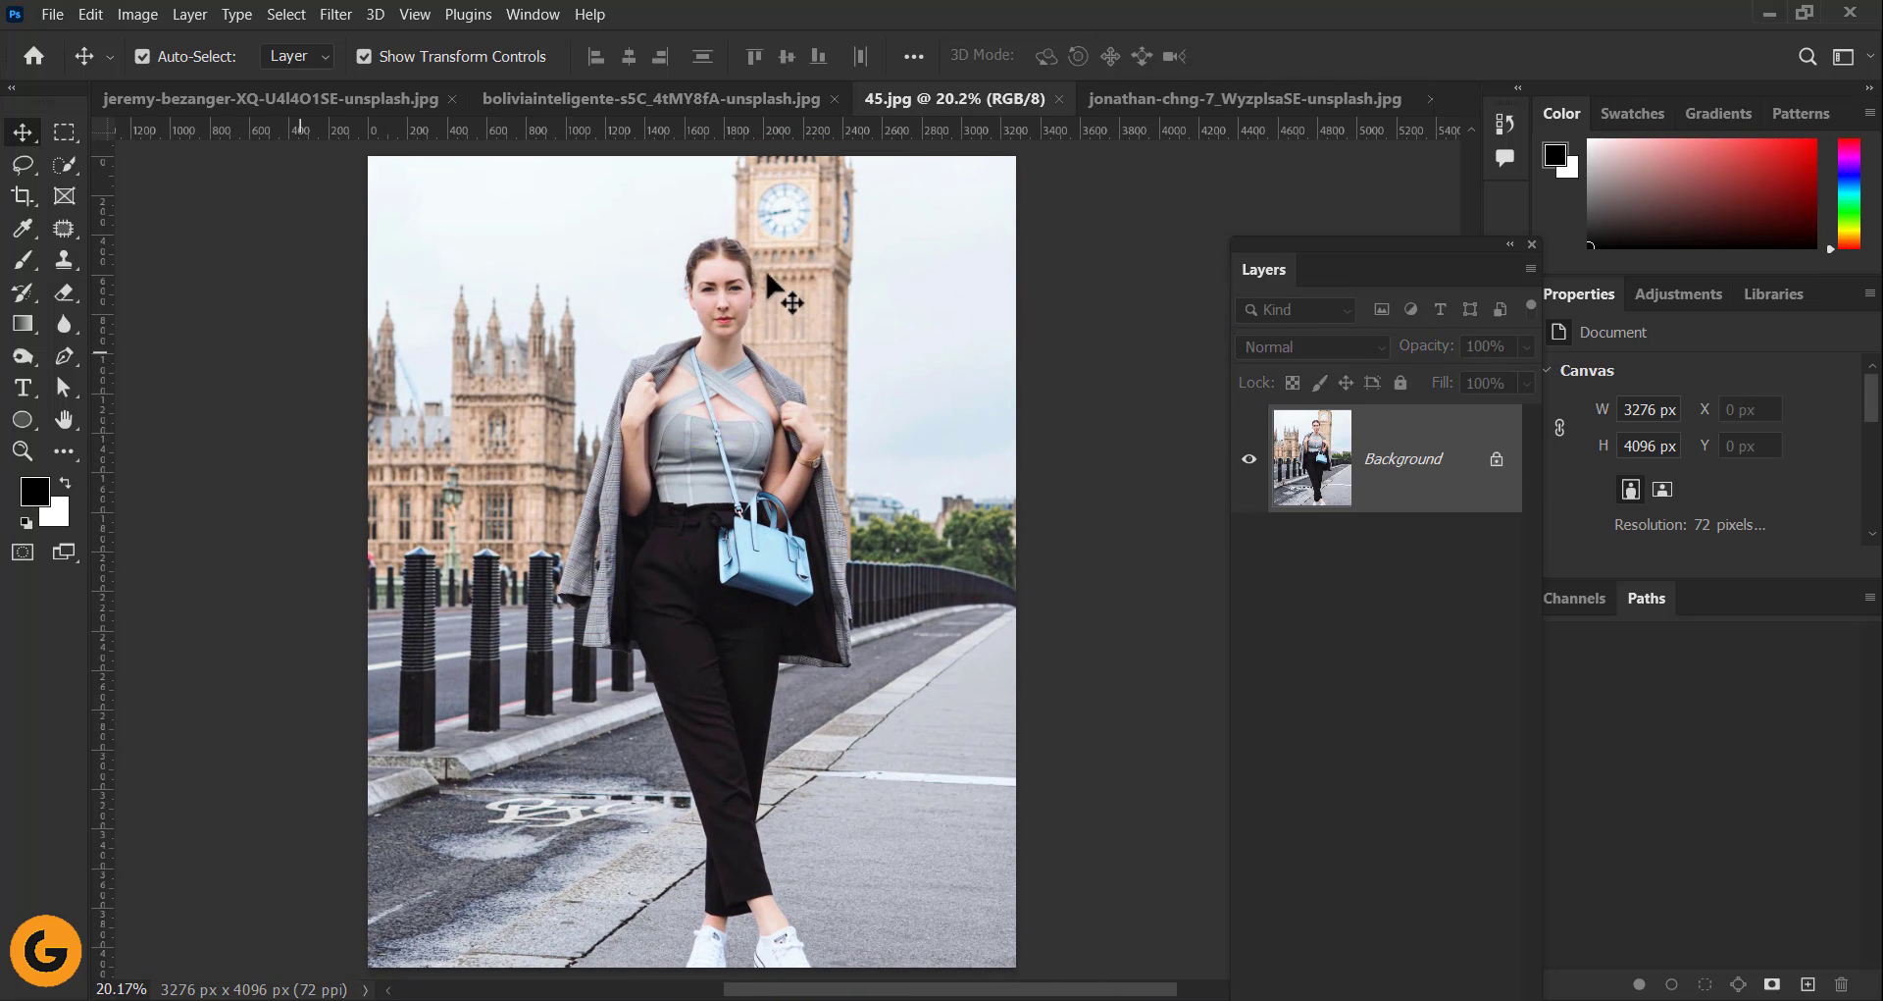
pyautogui.doubleClick(1424, 513)
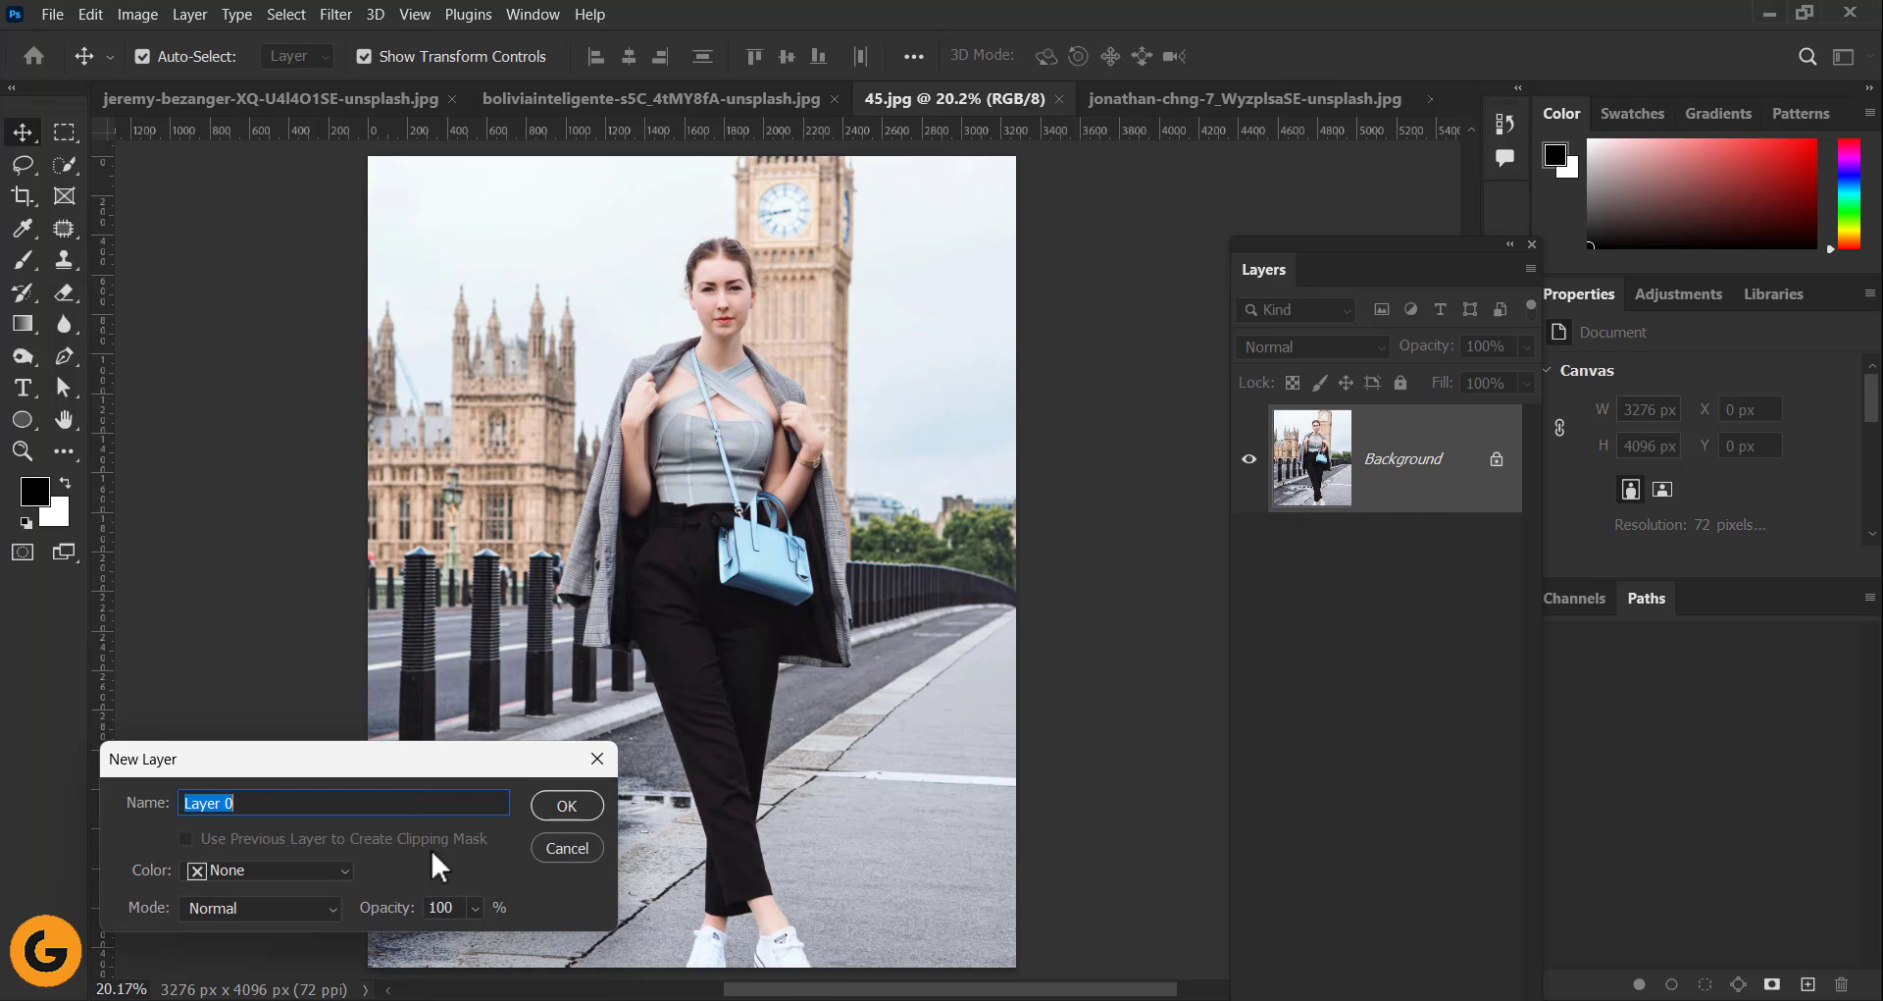
pyautogui.click(563, 802)
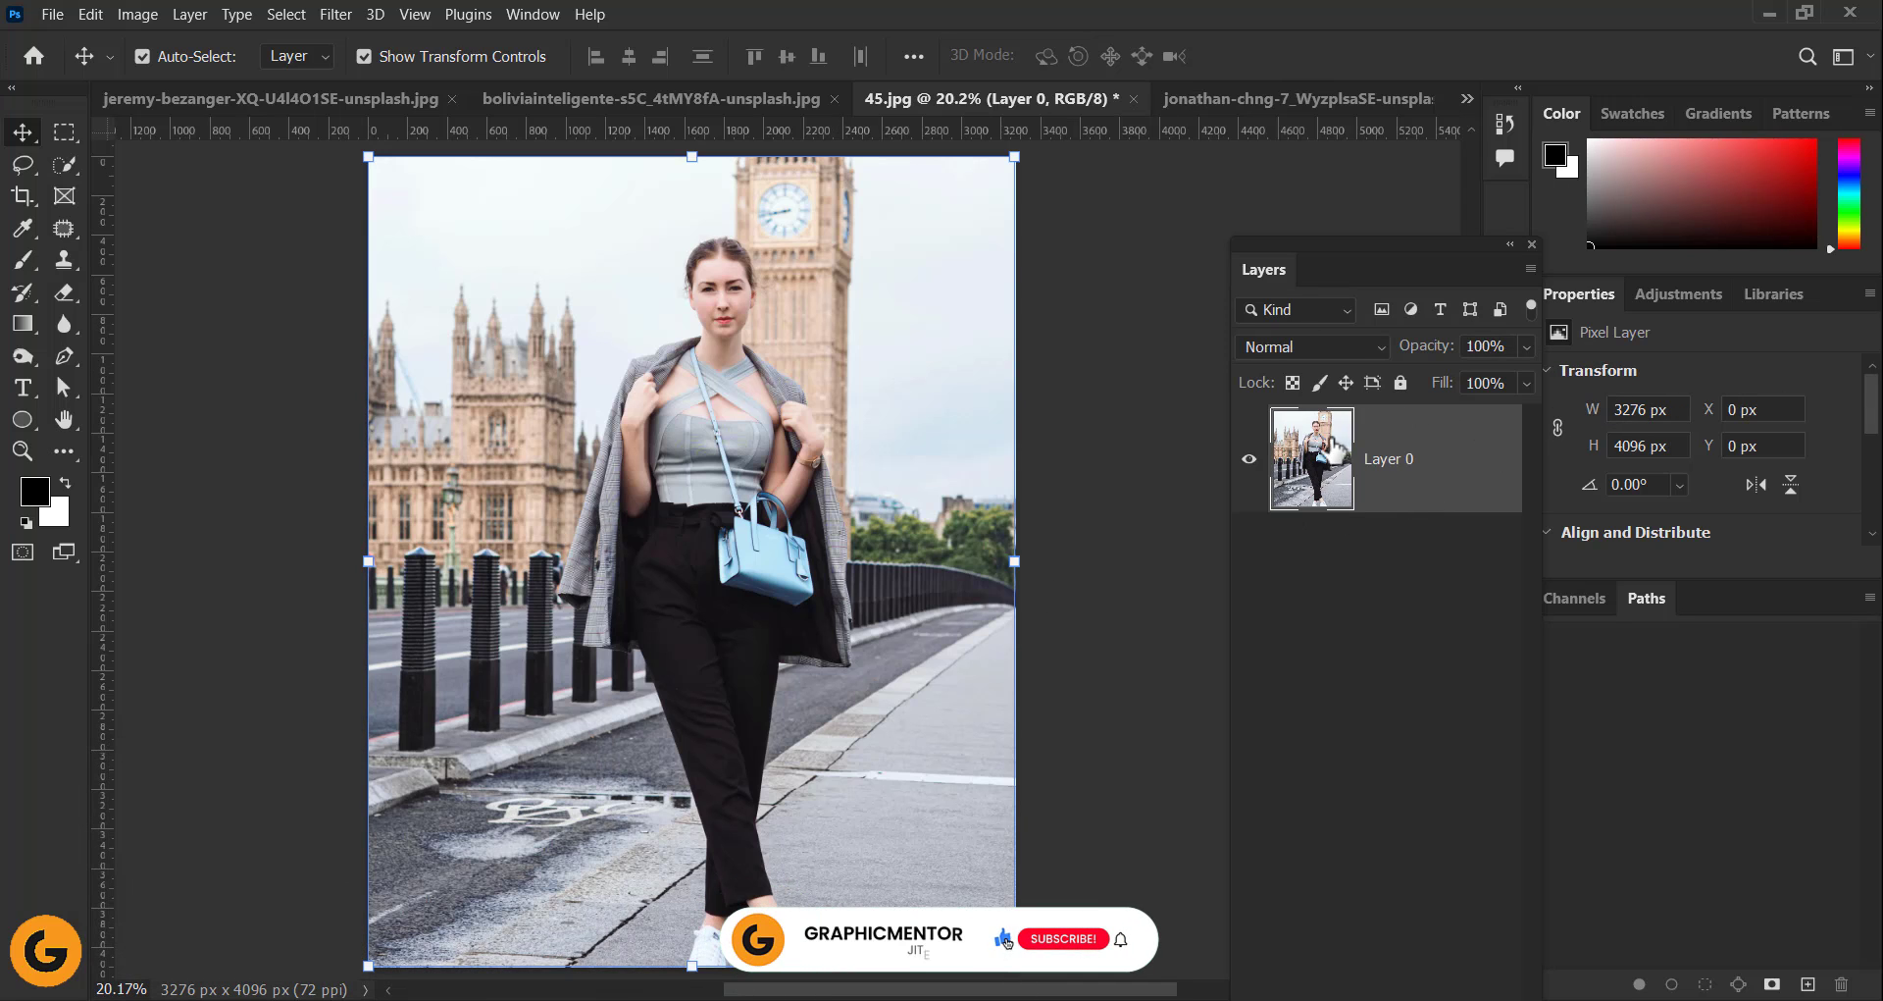
pyautogui.click(294, 20)
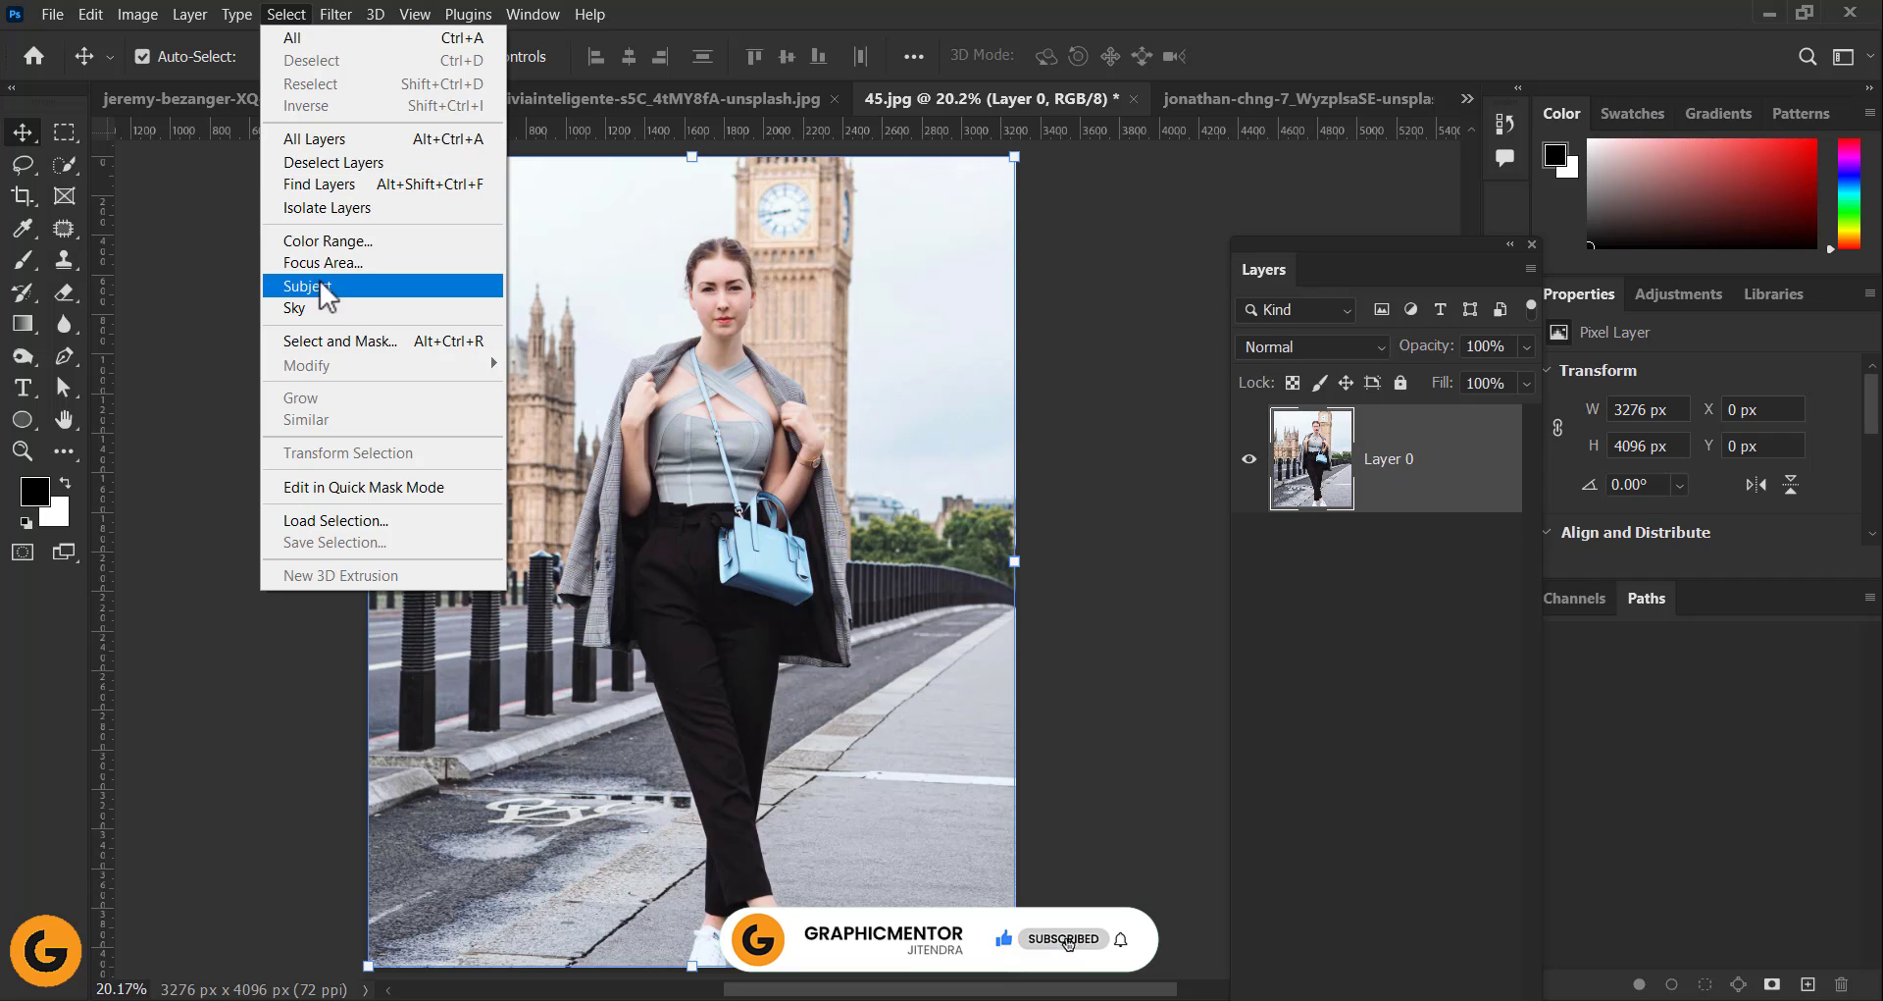
pyautogui.click(368, 296)
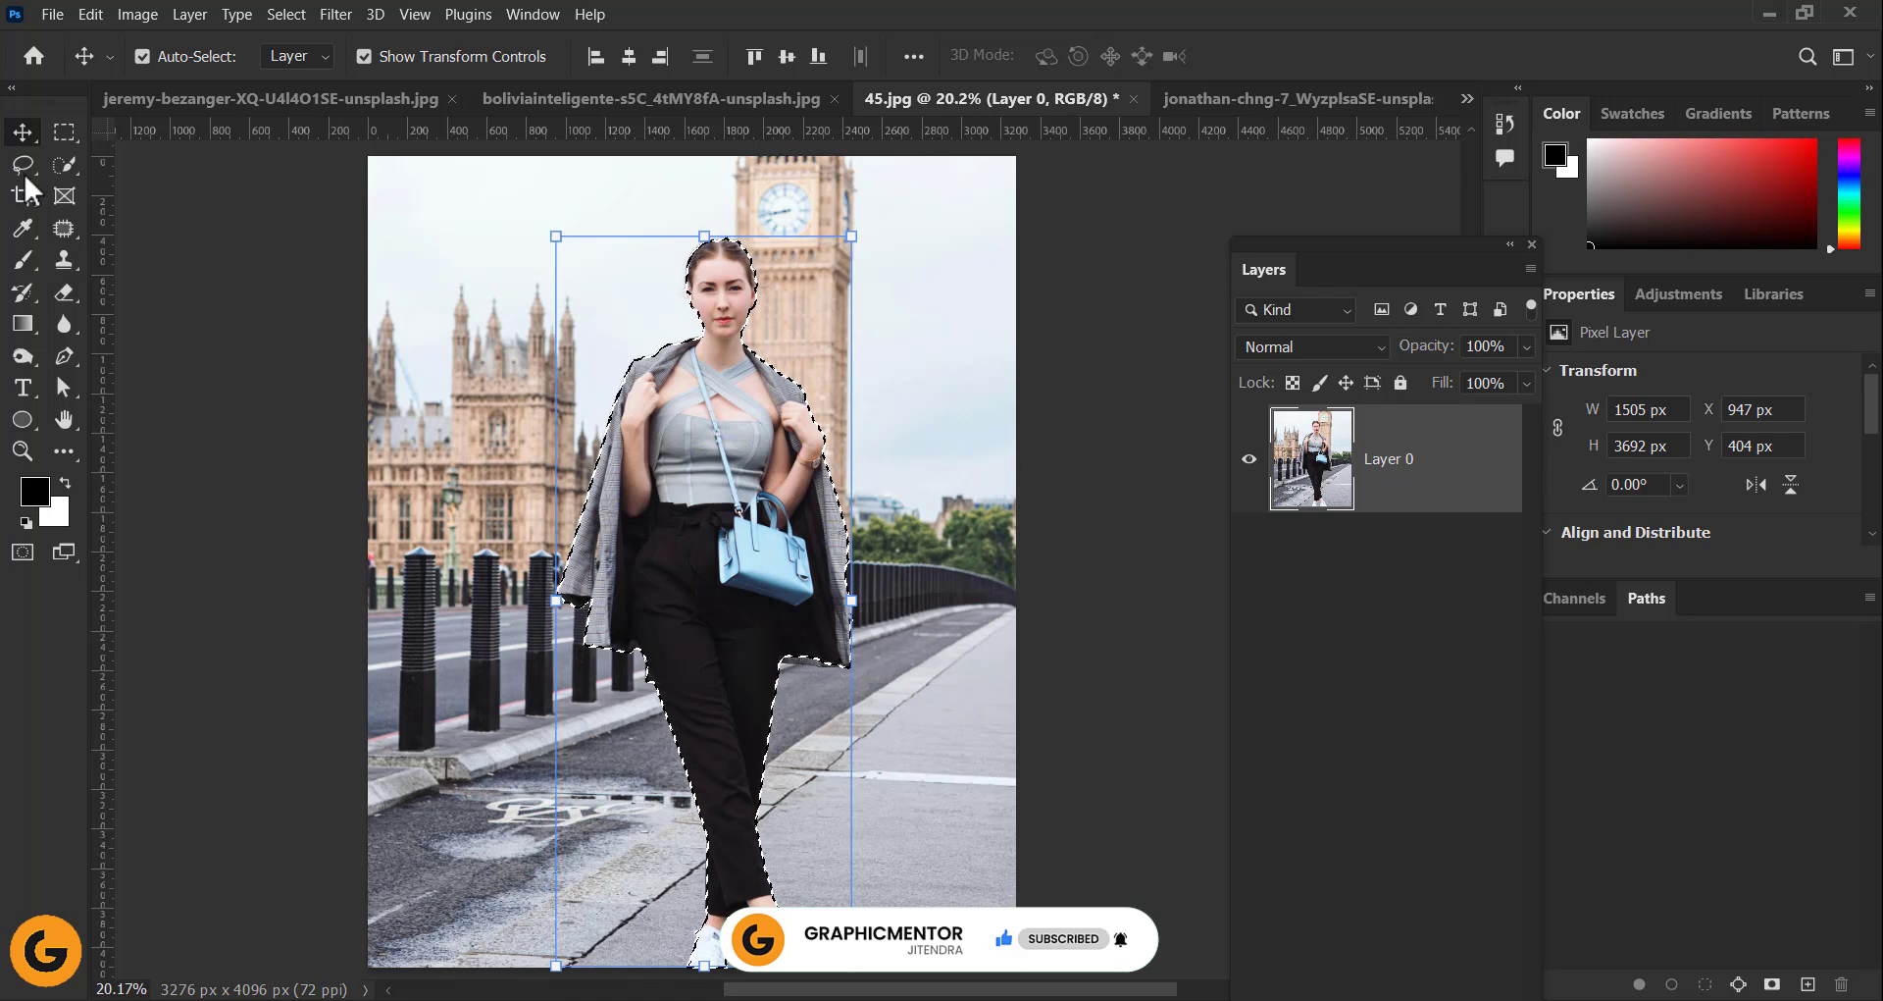
# - Examine the alternative selection tools: the Quick and Object Selection, Lasso, Marquee and Pen tool groups
pyautogui.click(66, 168)
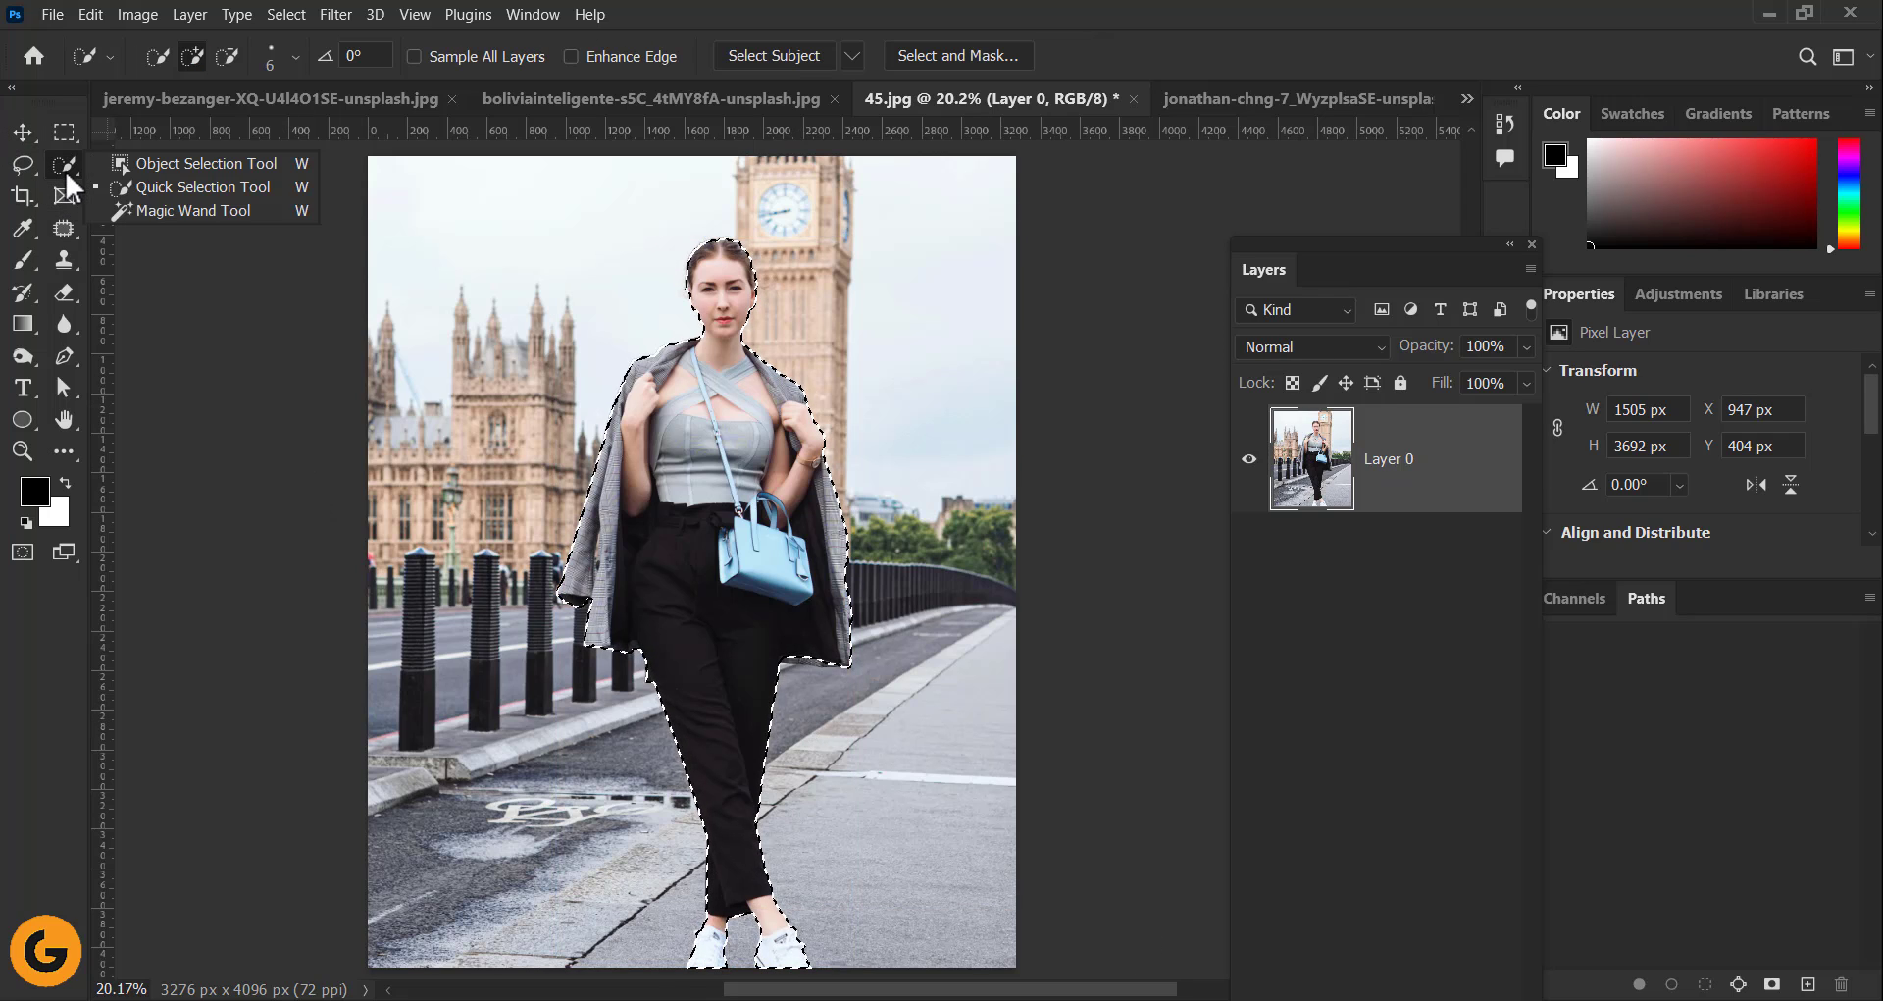
pyautogui.click(62, 173)
pyautogui.rightClick(62, 172)
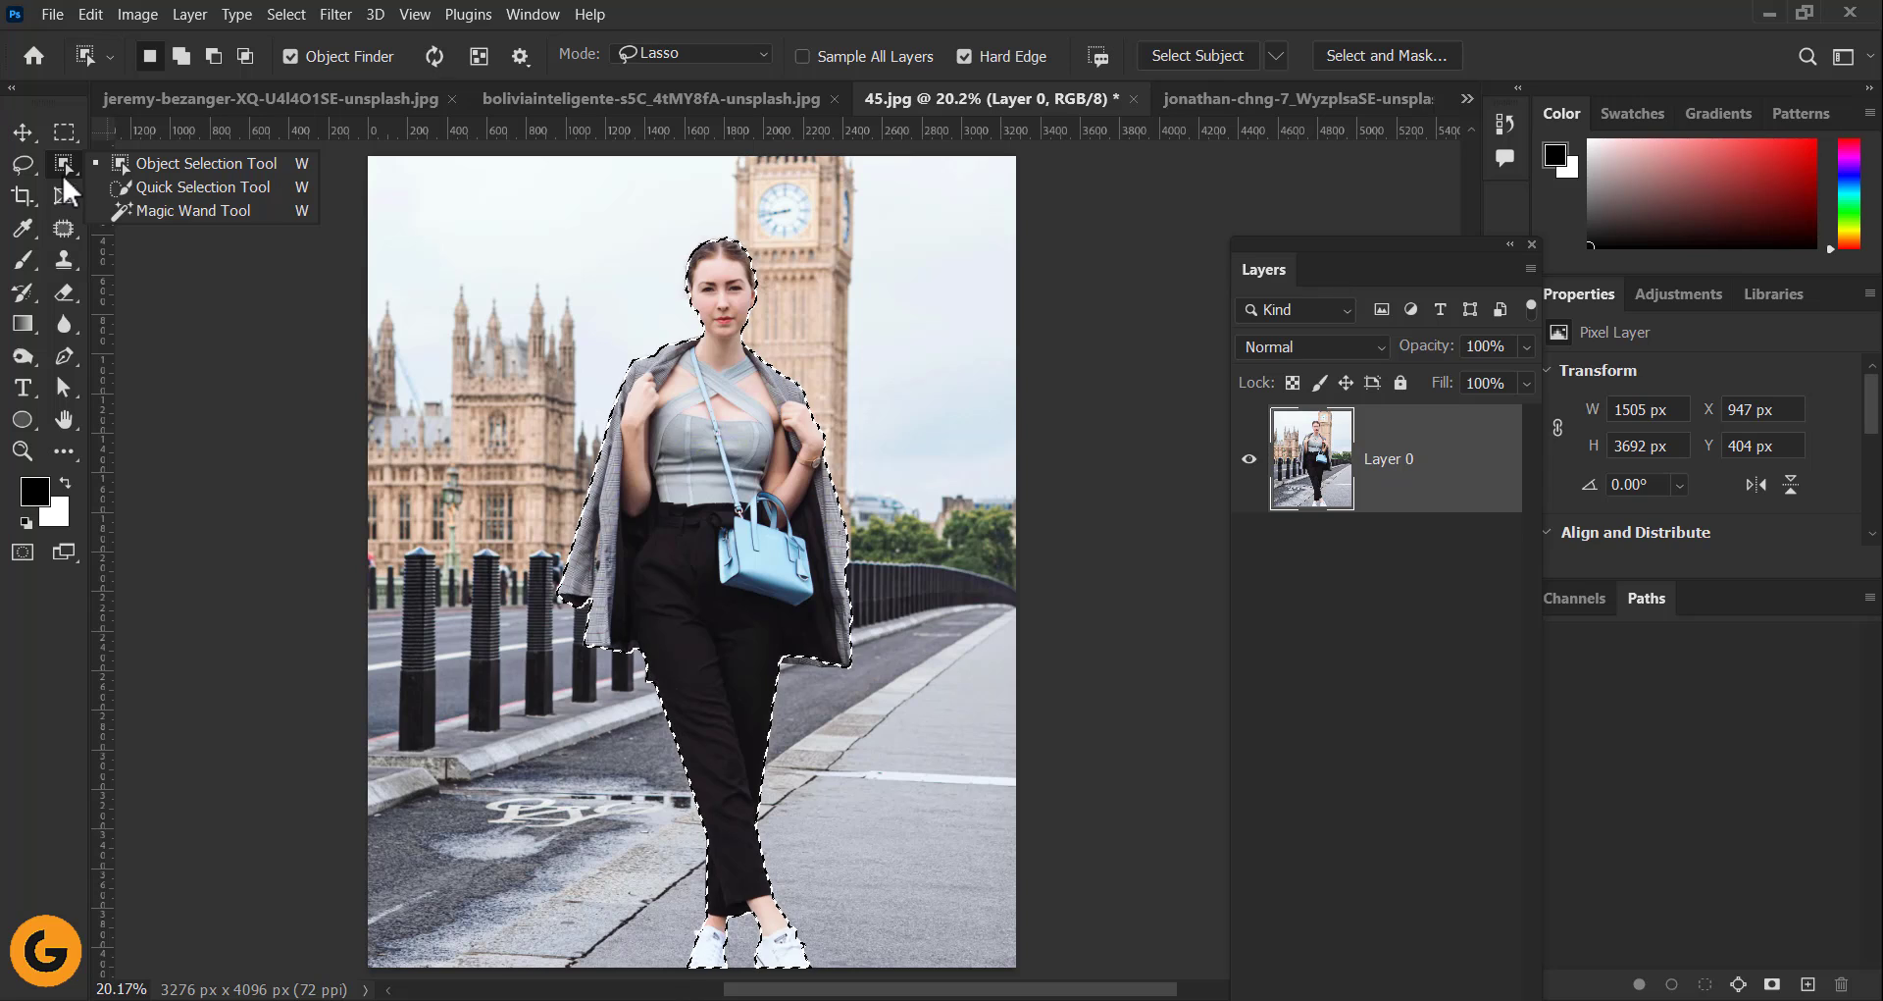
pyautogui.click(23, 163)
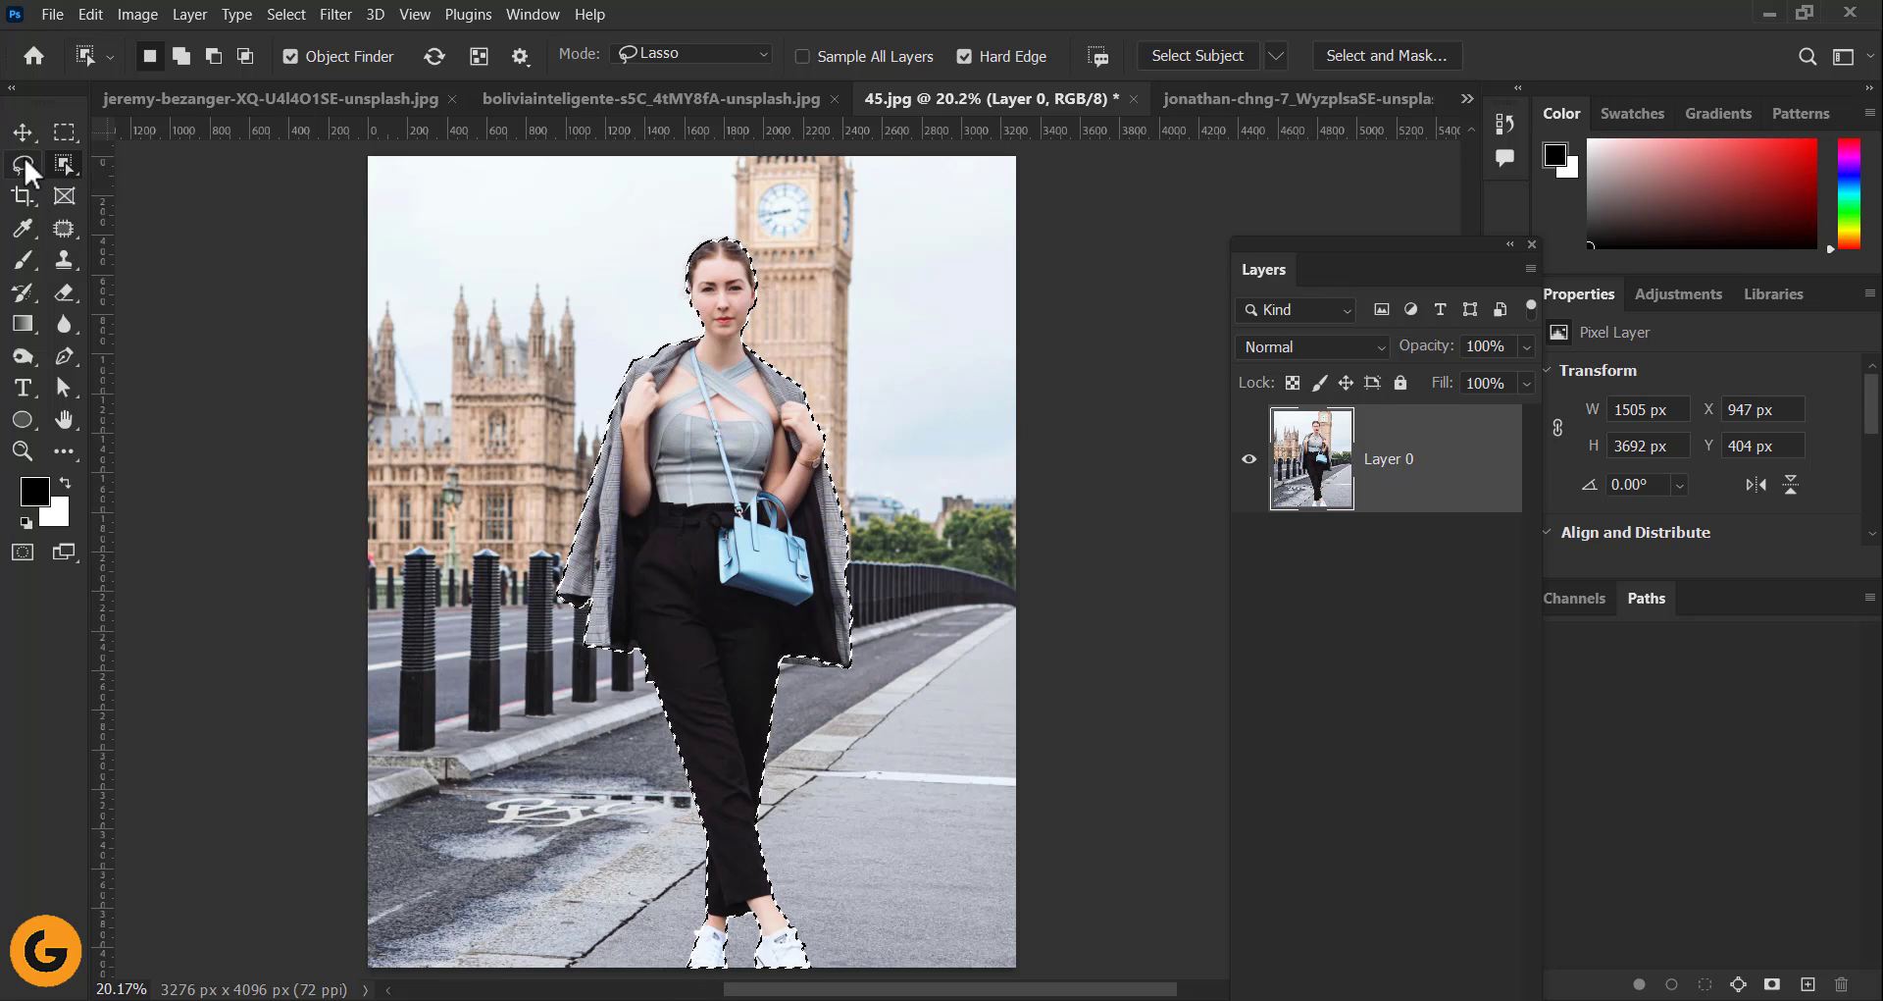
pyautogui.rightClick(24, 163)
pyautogui.click(62, 132)
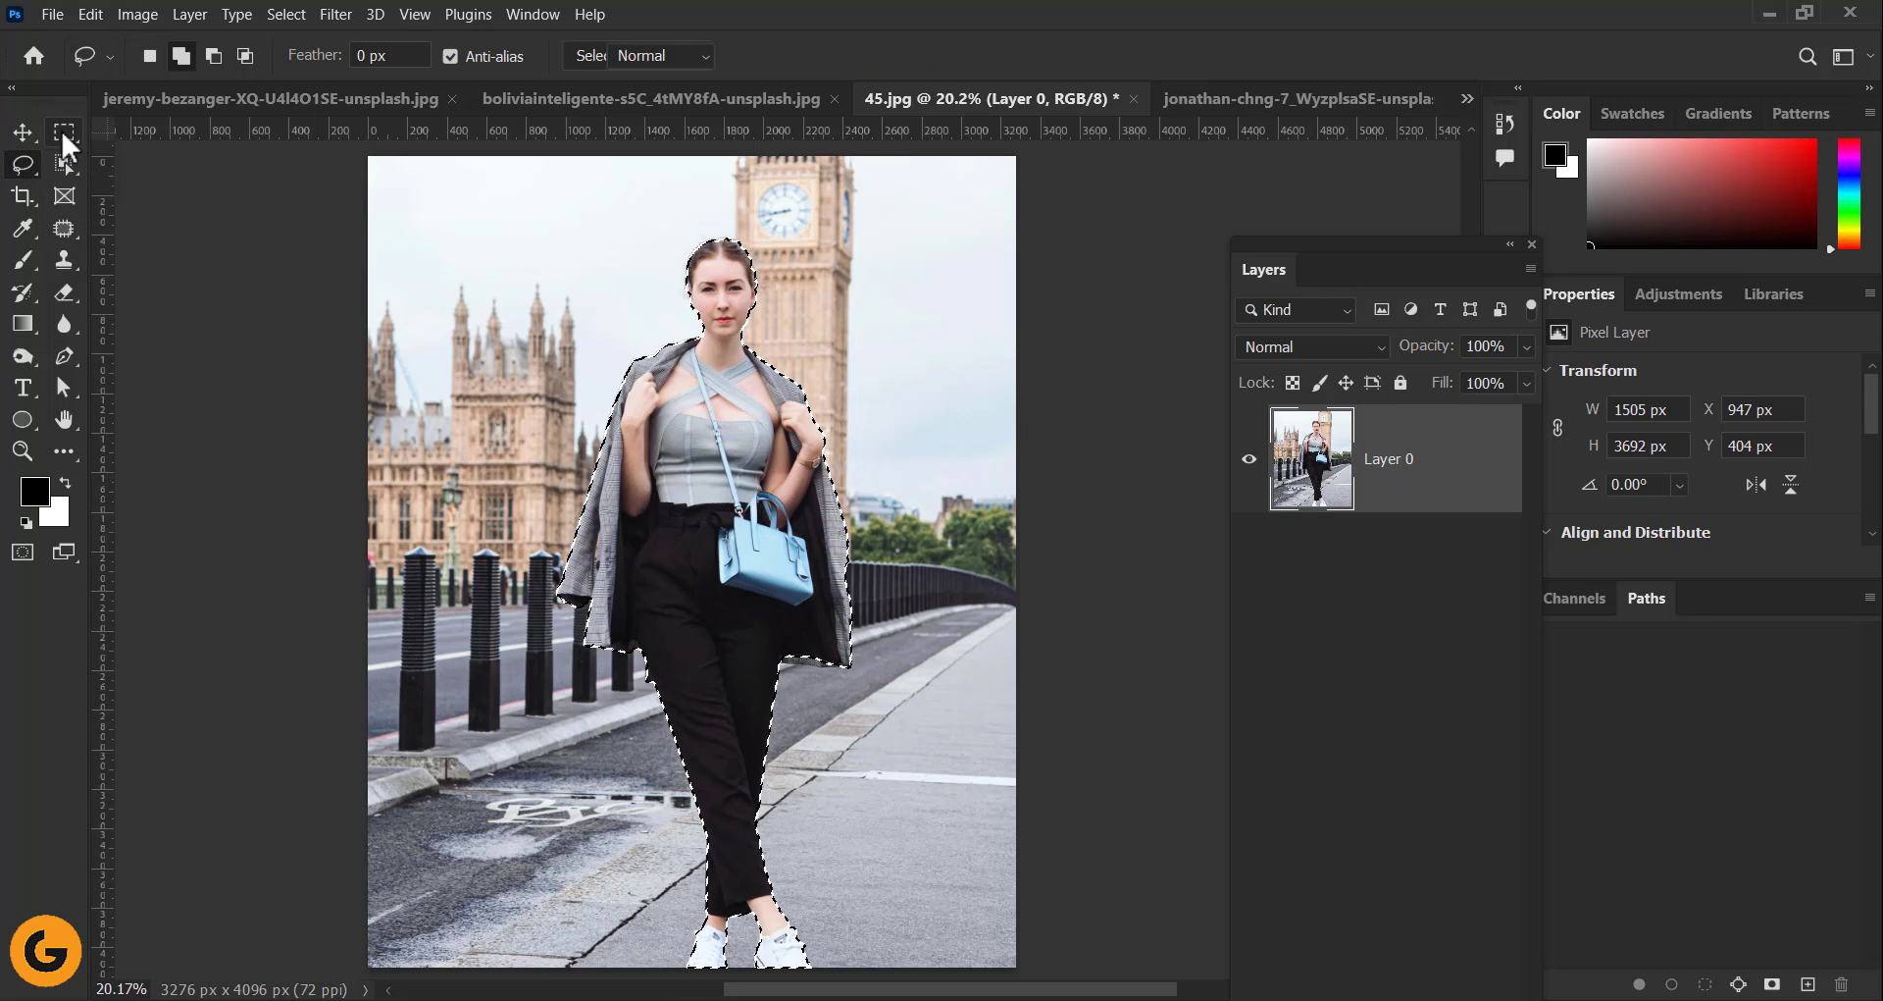
pyautogui.rightClick(62, 132)
pyautogui.click(63, 132)
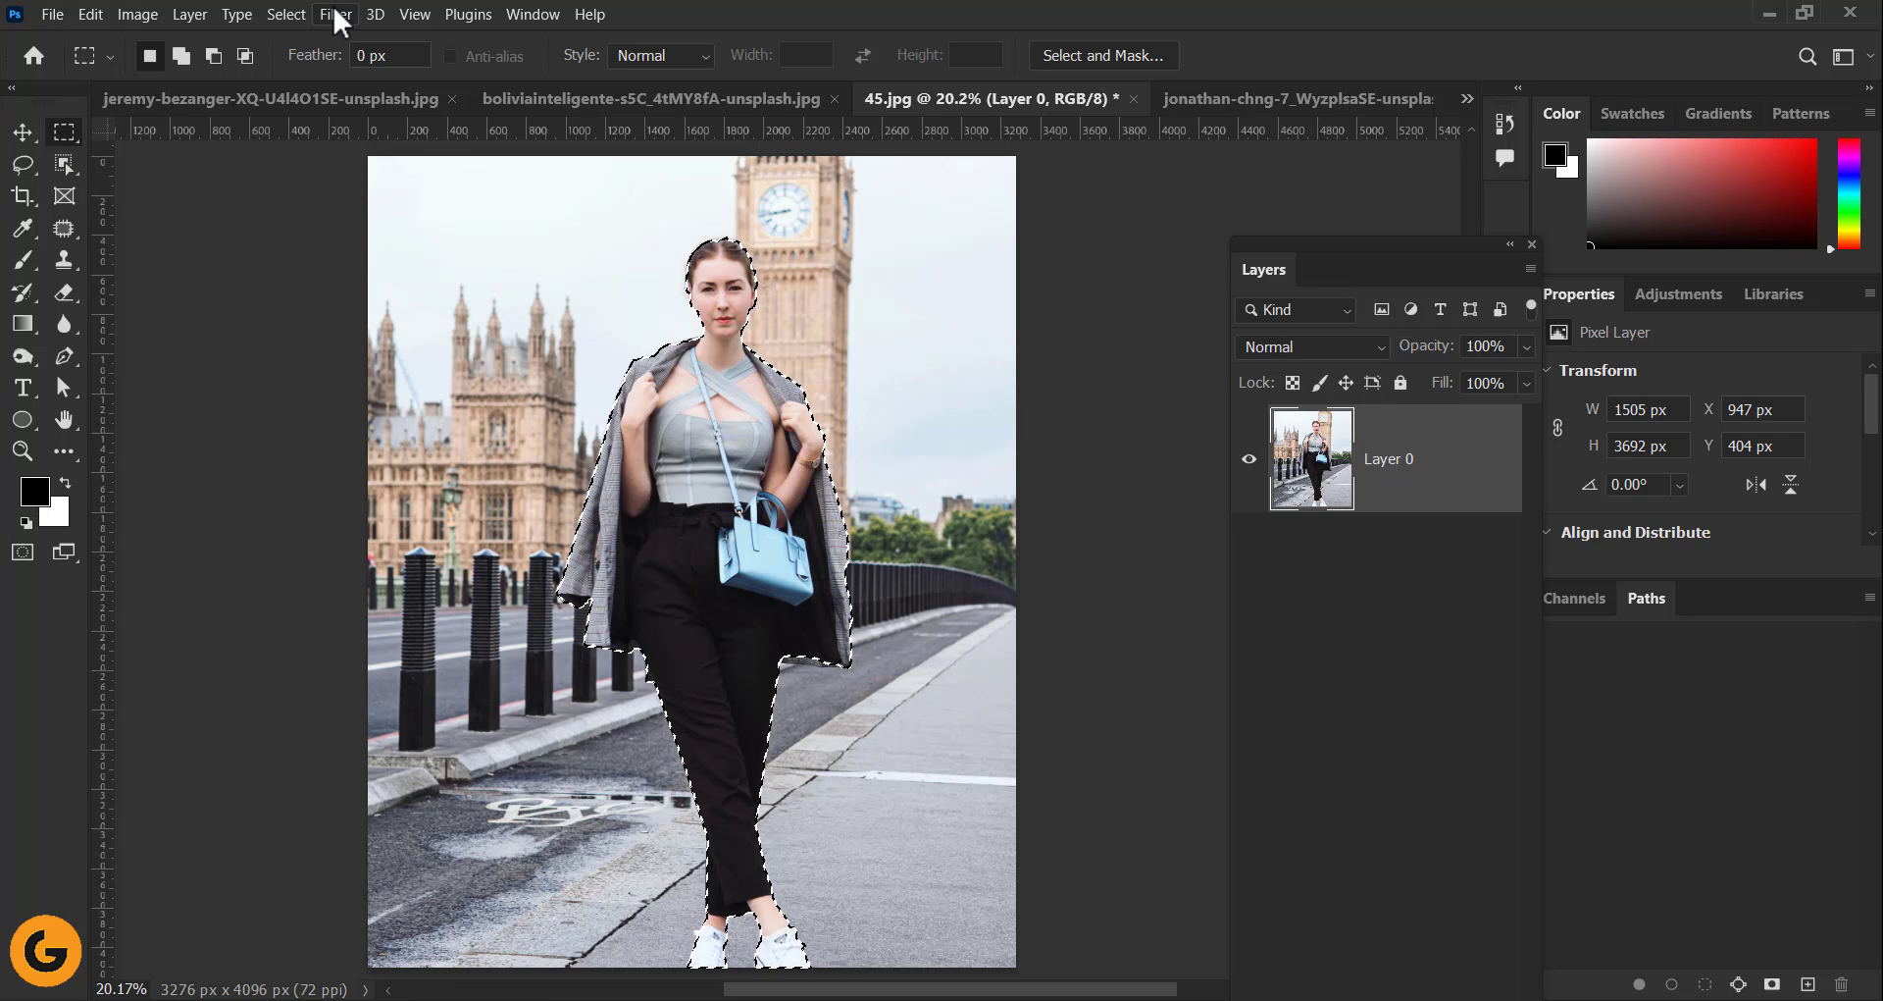
pyautogui.click(61, 357)
pyautogui.rightClick(60, 357)
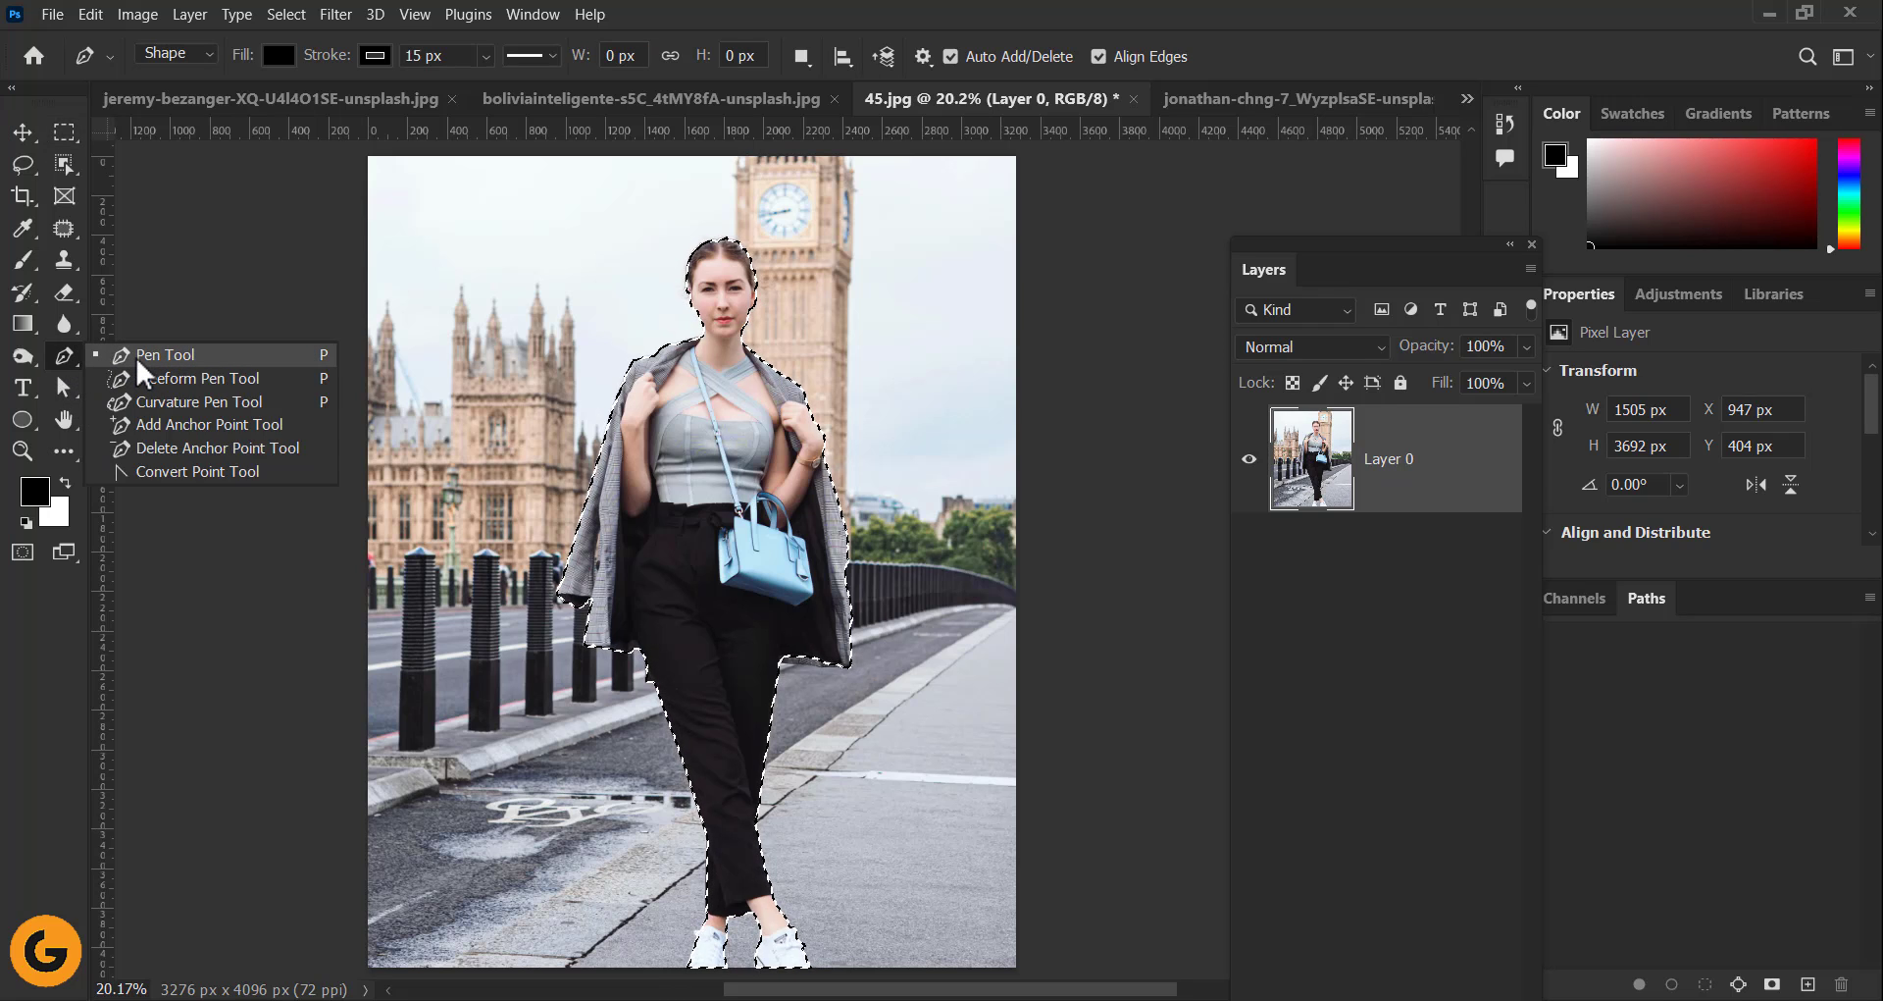
pyautogui.click(22, 131)
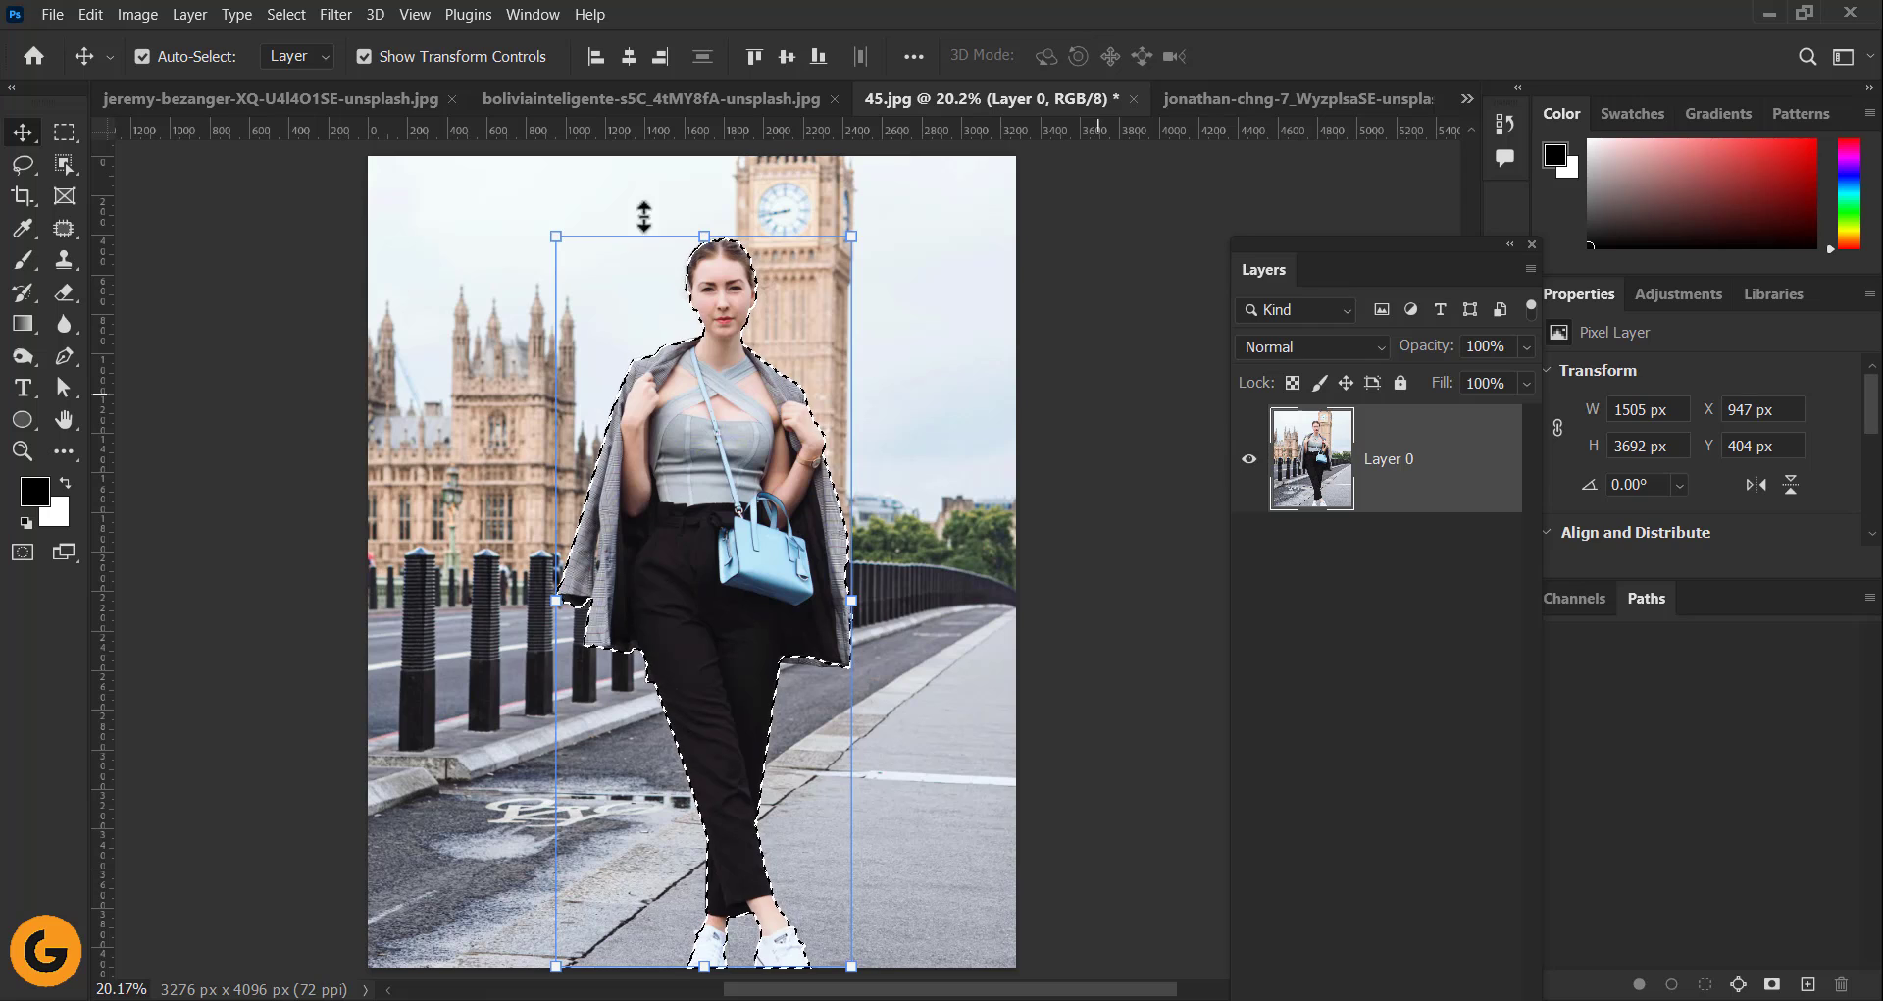
# - Move the floating Layers panel higher and add a layer mask to Layer 0 from the woman's selection
pyautogui.moveTo(1260, 244); pyautogui.dragTo(1228, 75)
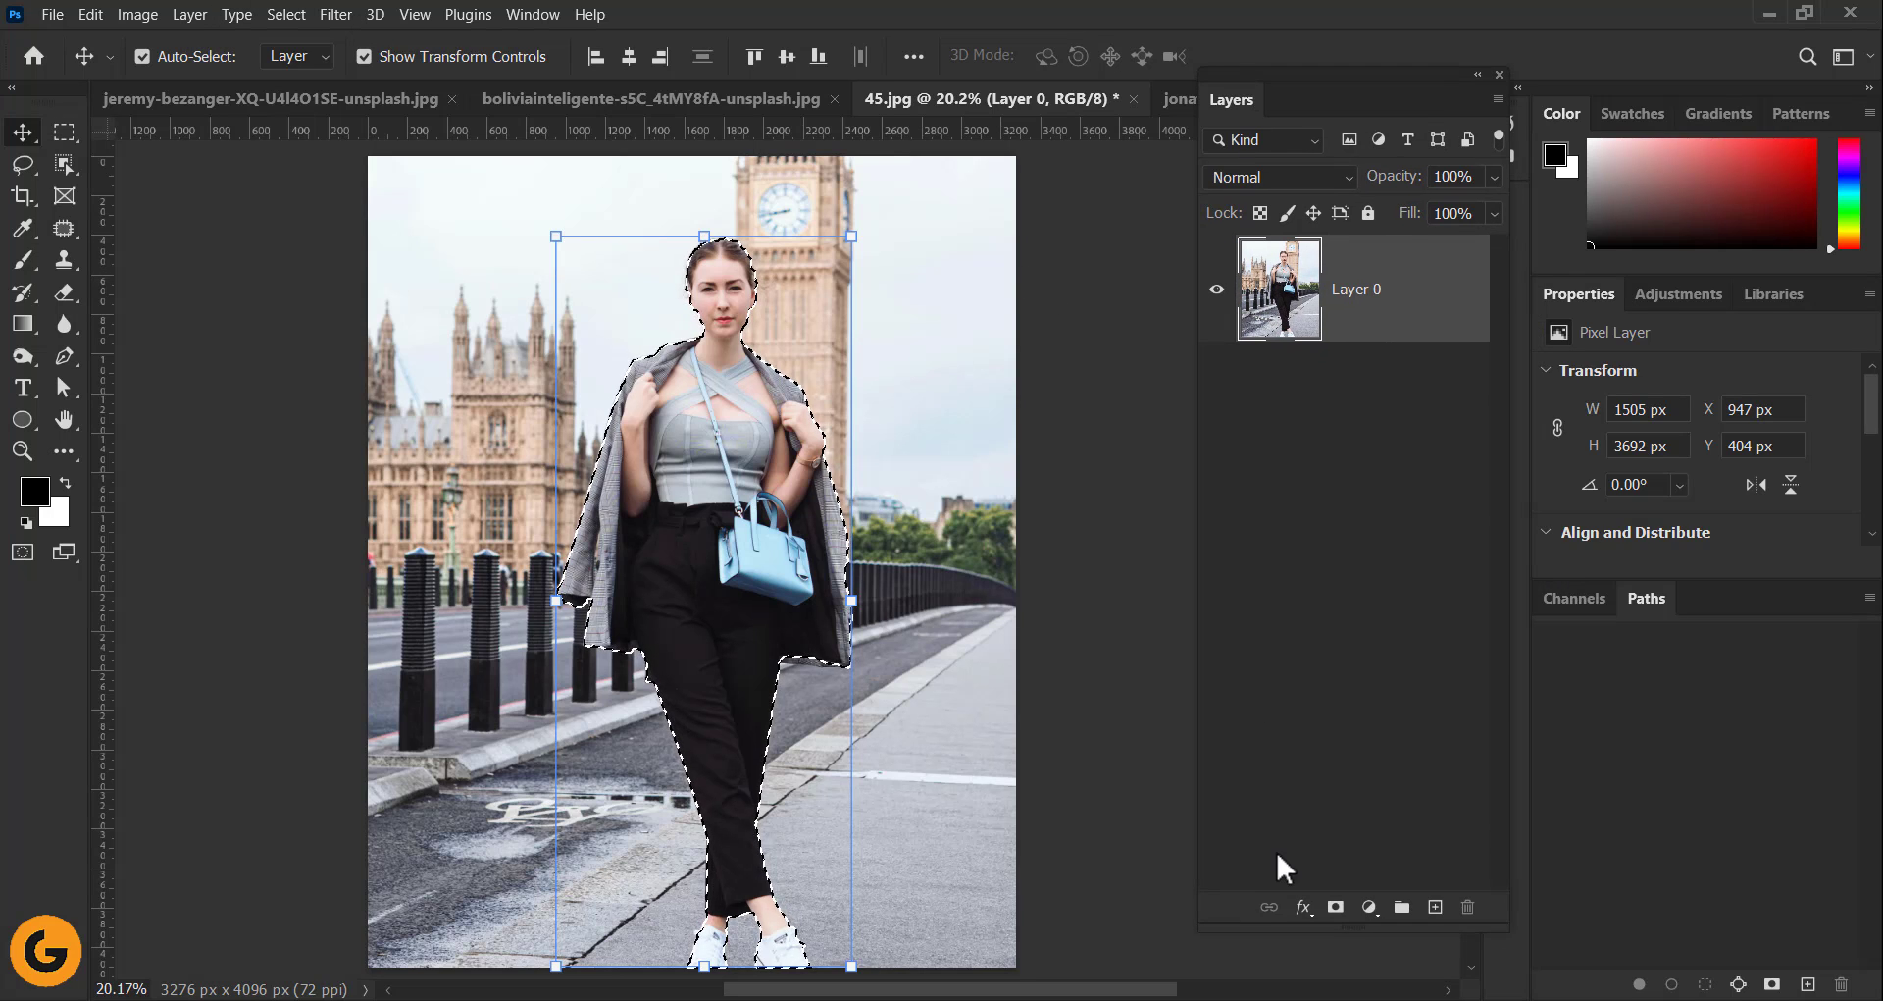
pyautogui.click(1337, 907)
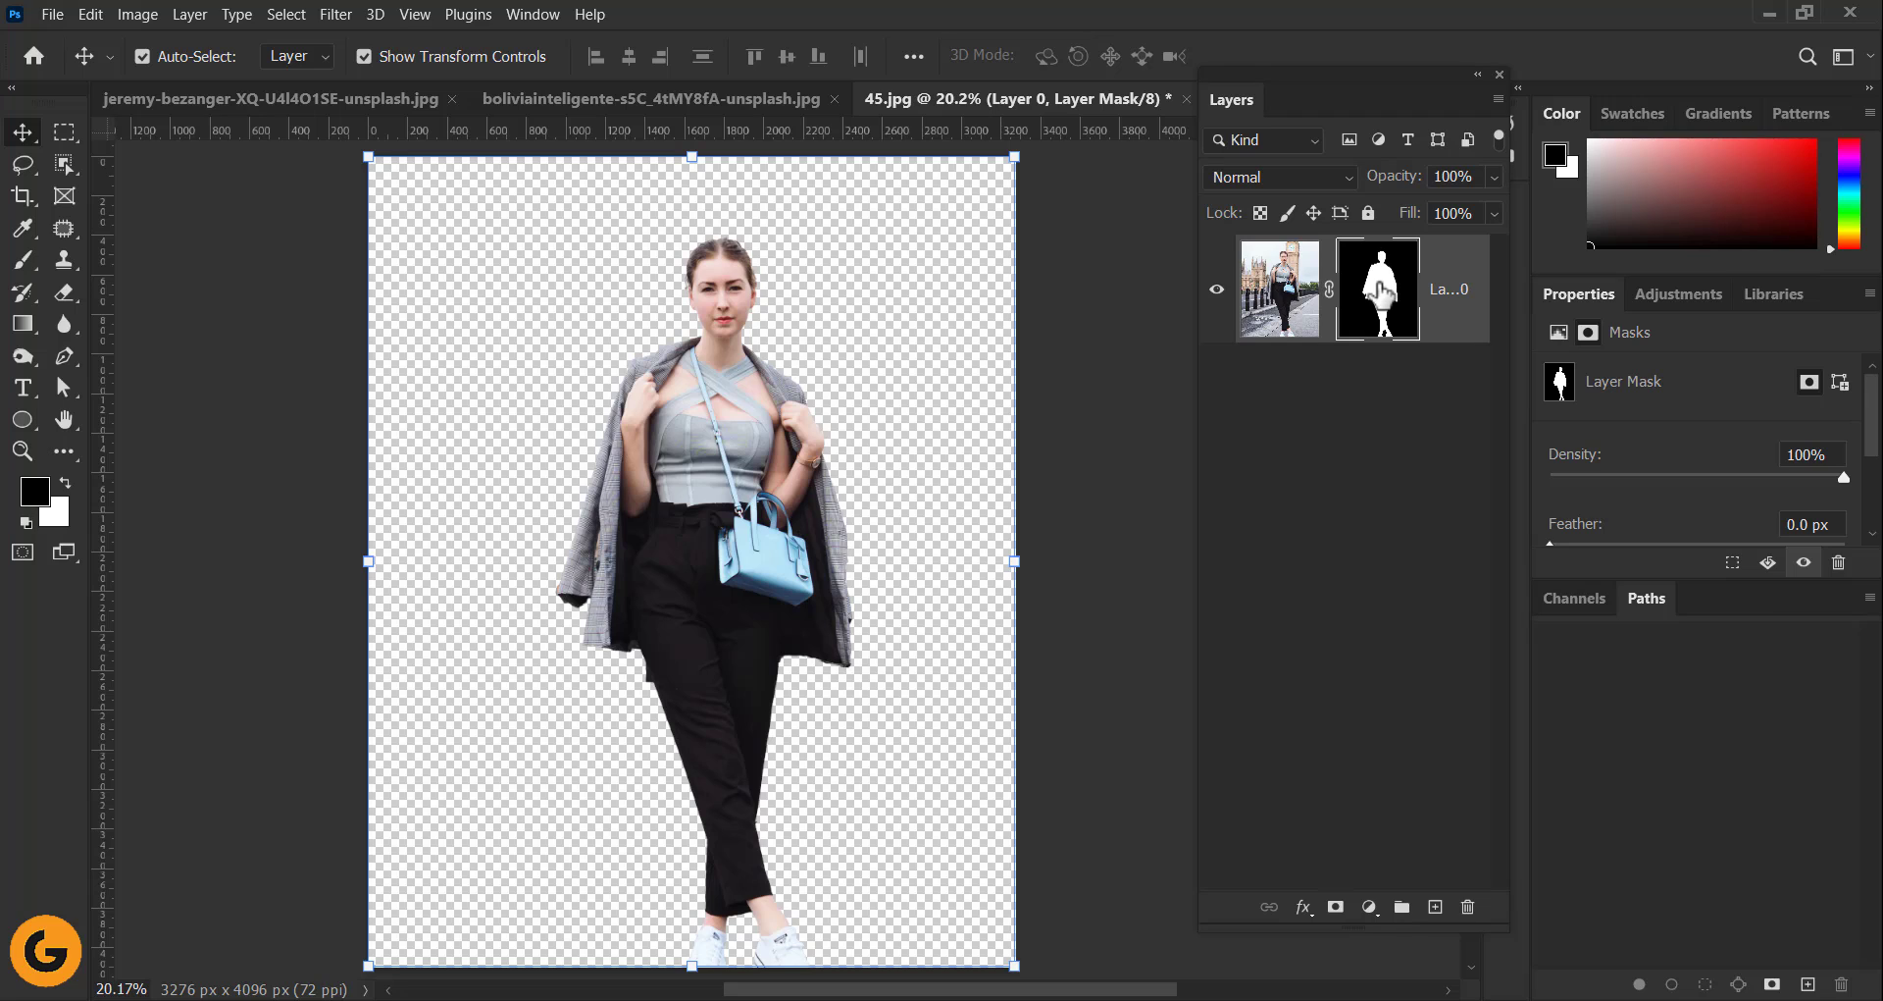
# - Review the clipped layers in the phone document for comparison and return to 45.jpg
pyautogui.click(295, 101)
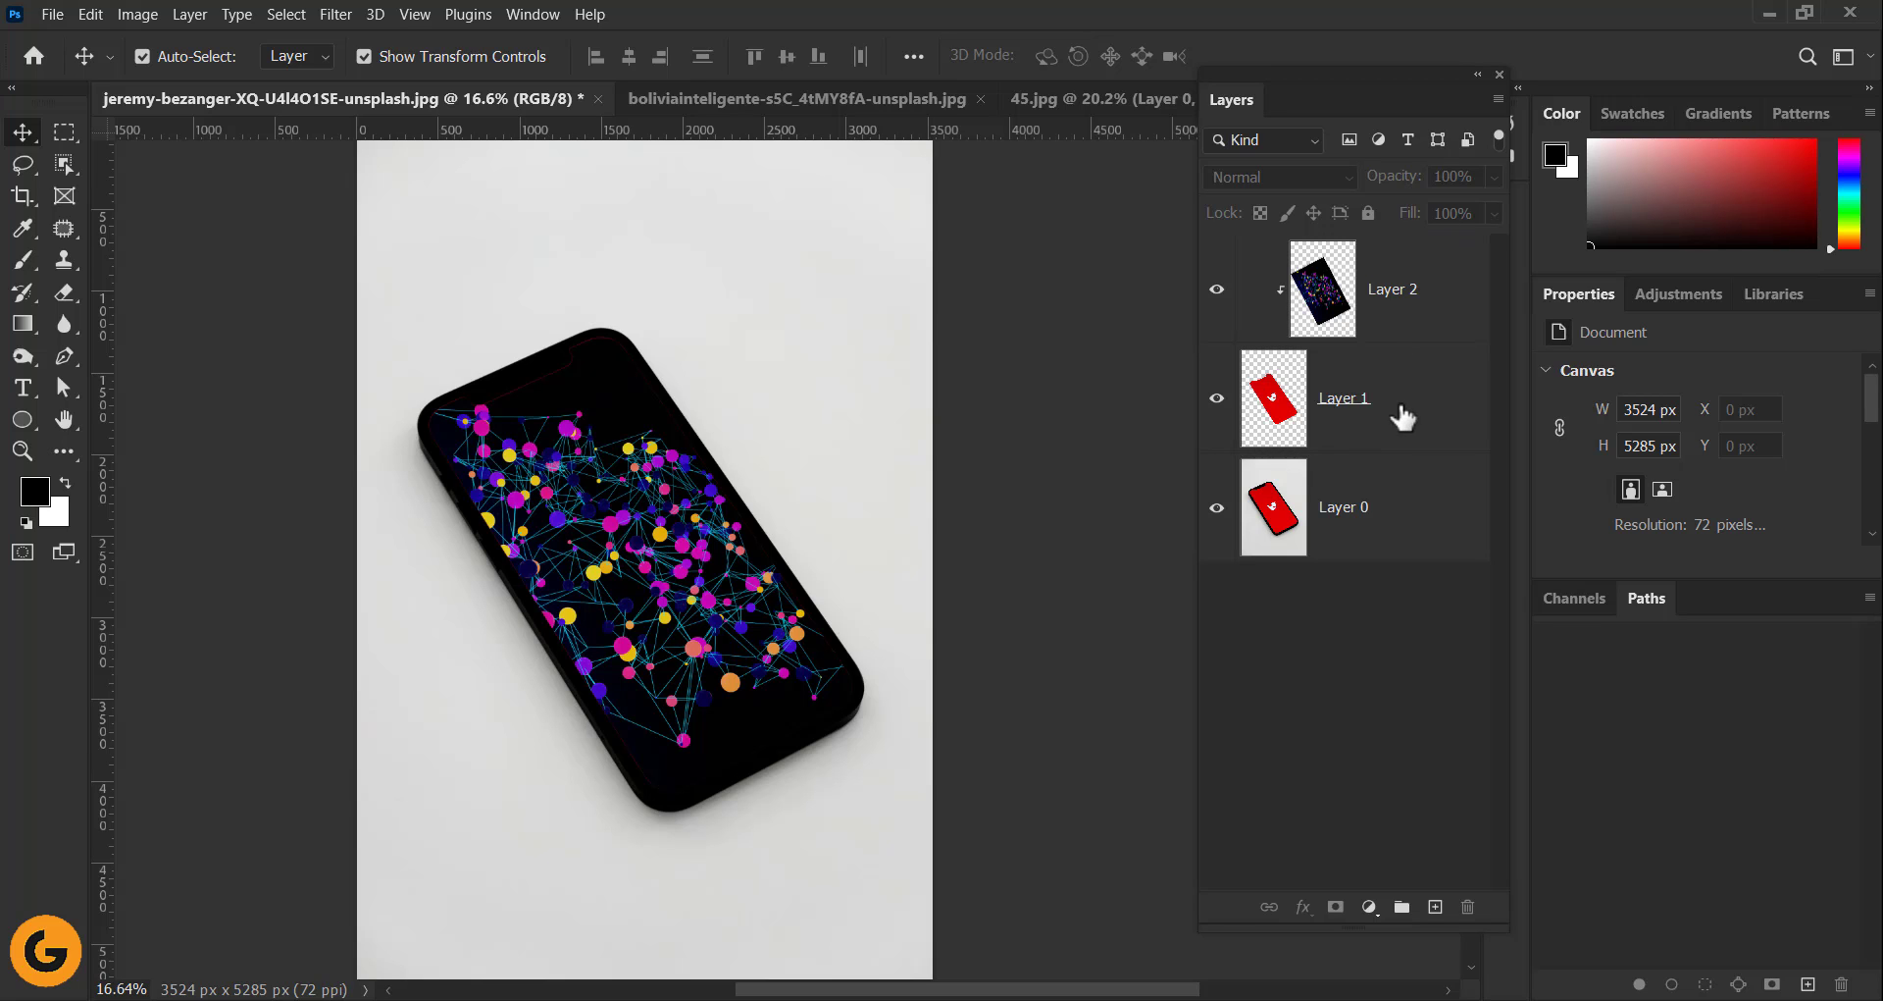
pyautogui.click(842, 98)
pyautogui.click(1114, 99)
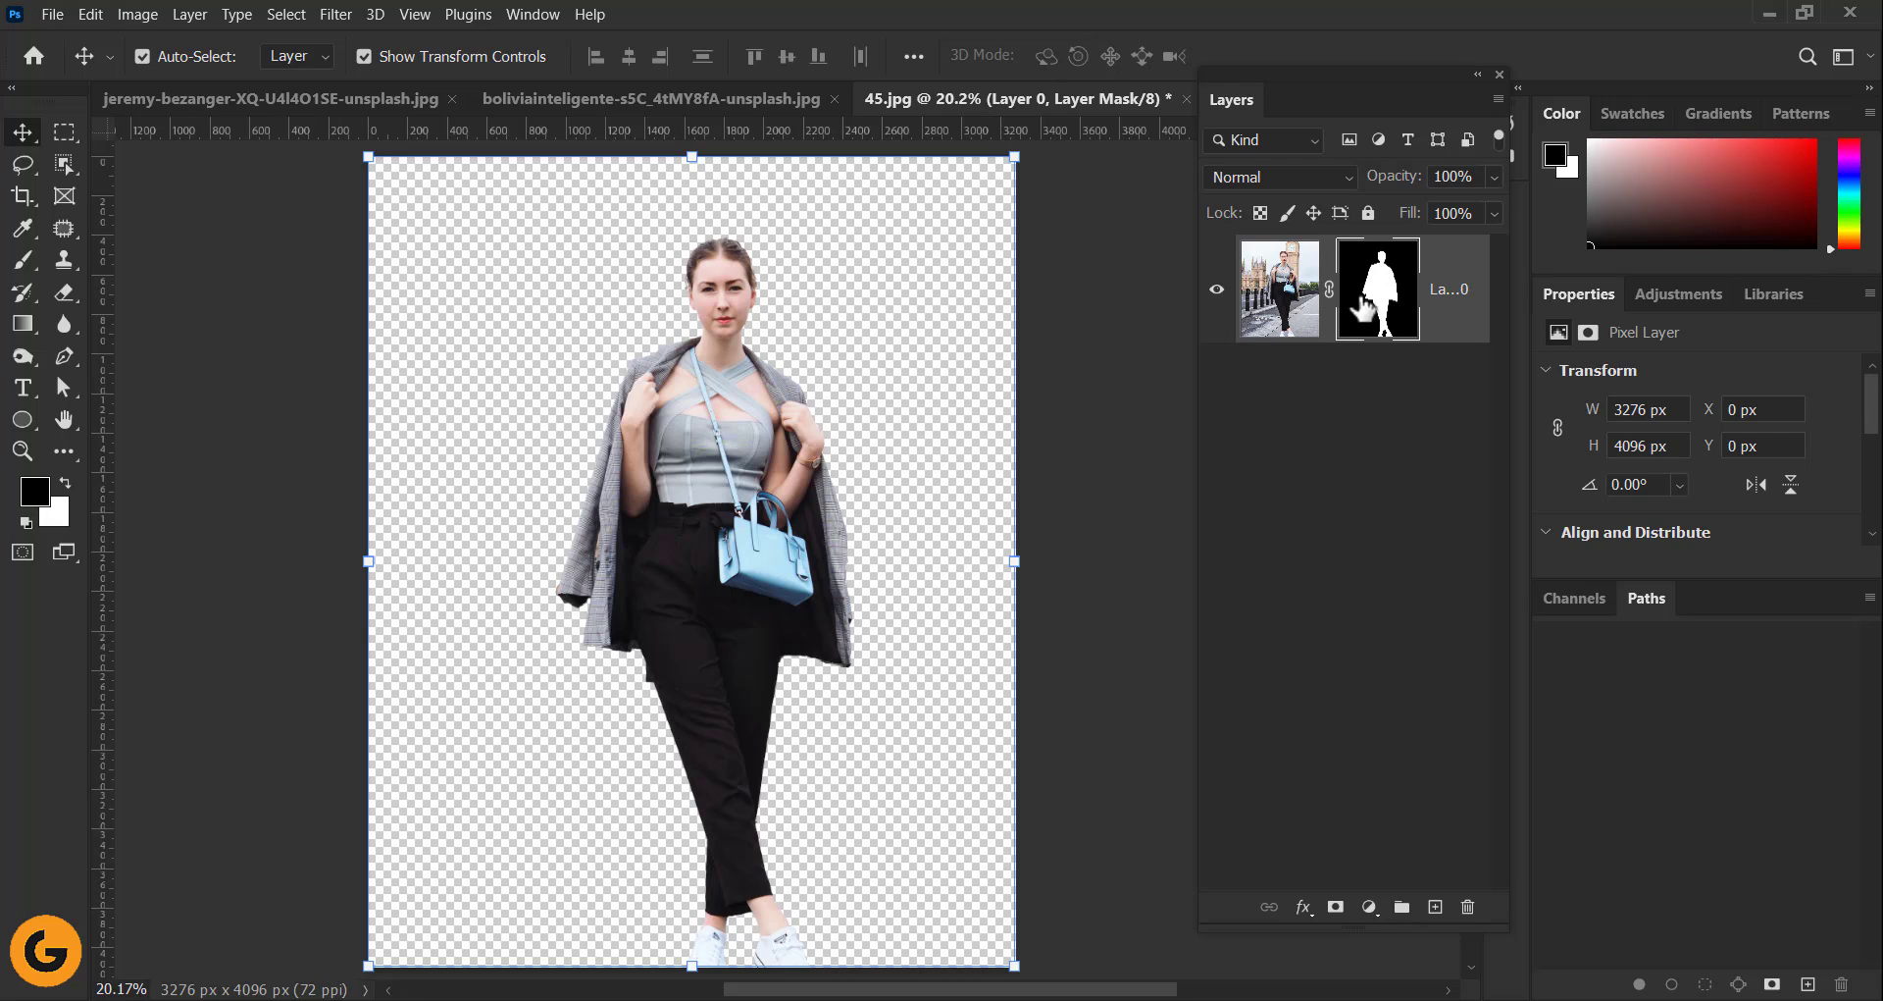
# - Target Layer 0's mask and set up the Brush tool with a Hard Round tip at 24 px
pyautogui.scroll(13, 834, 648)
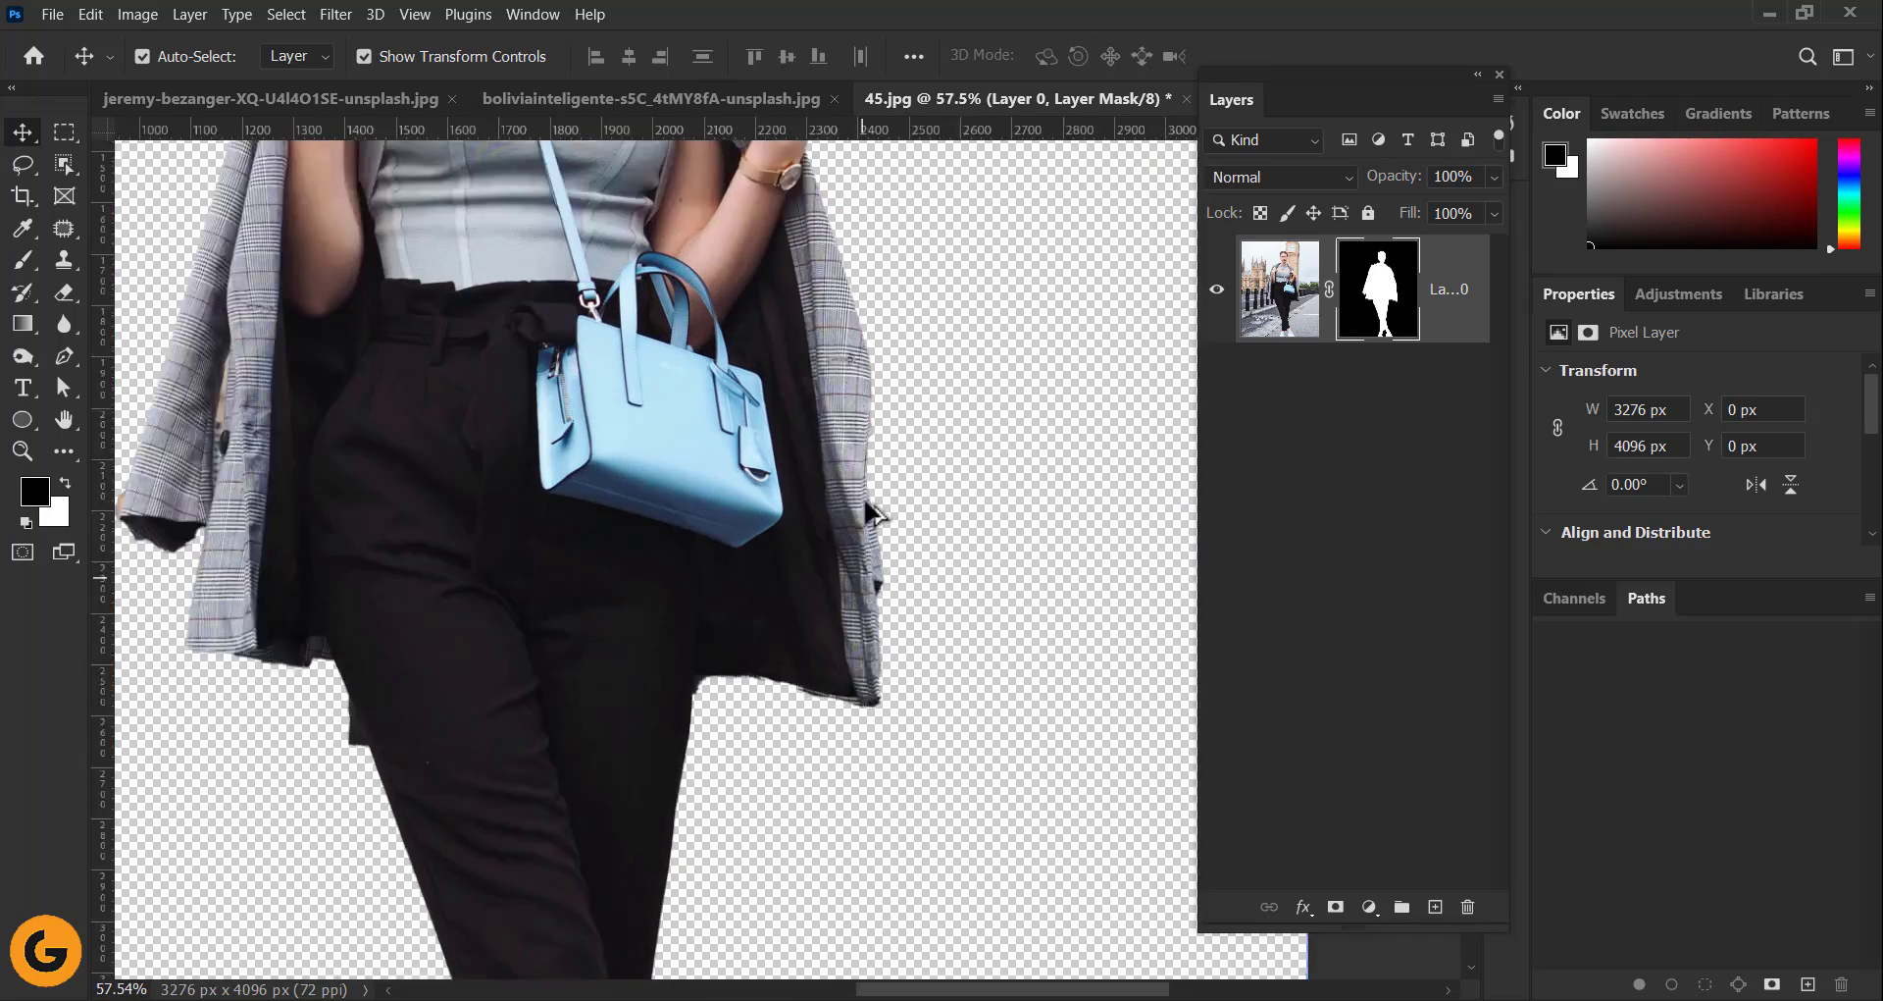
pyautogui.moveTo(807, 408); pyautogui.dragTo(804, 335)
pyautogui.moveTo(474, 840); pyautogui.dragTo(689, 709)
pyautogui.scroll(9, 314, 520)
pyautogui.moveTo(288, 532); pyautogui.dragTo(467, 530)
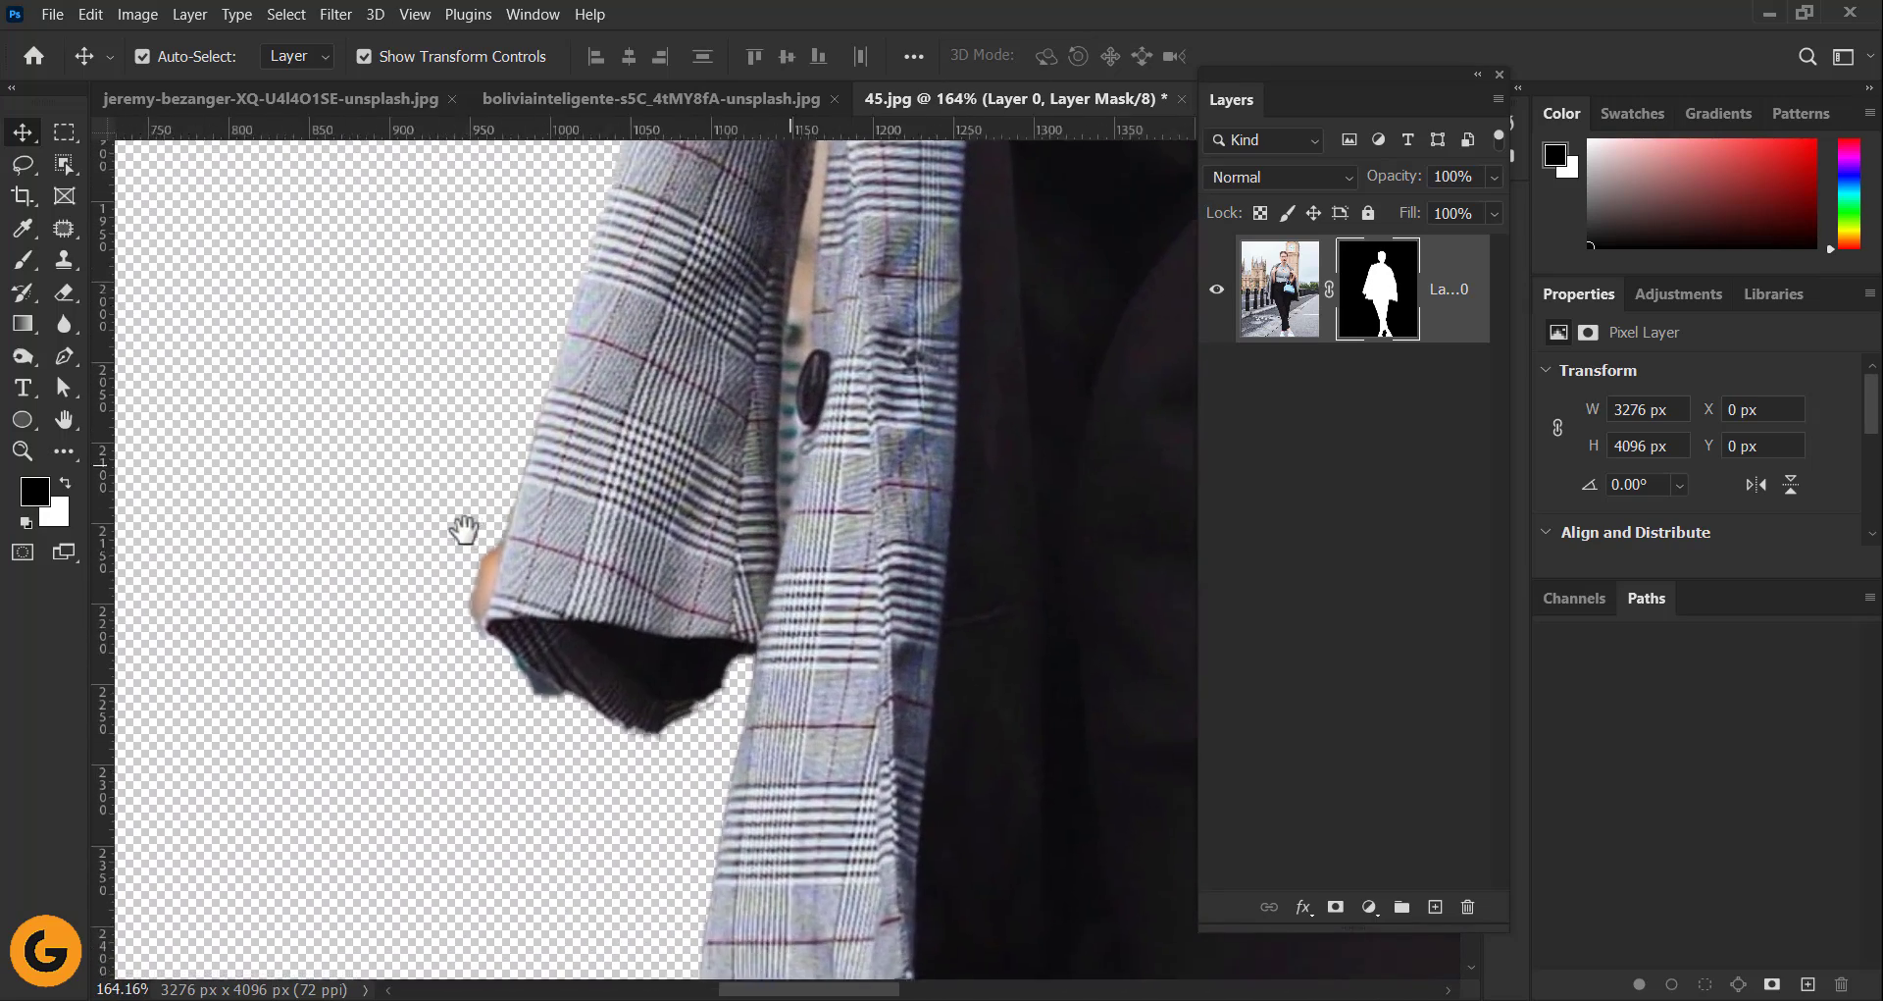
pyautogui.scroll(4, 615, 618)
pyautogui.moveTo(666, 637); pyautogui.dragTo(496, 567)
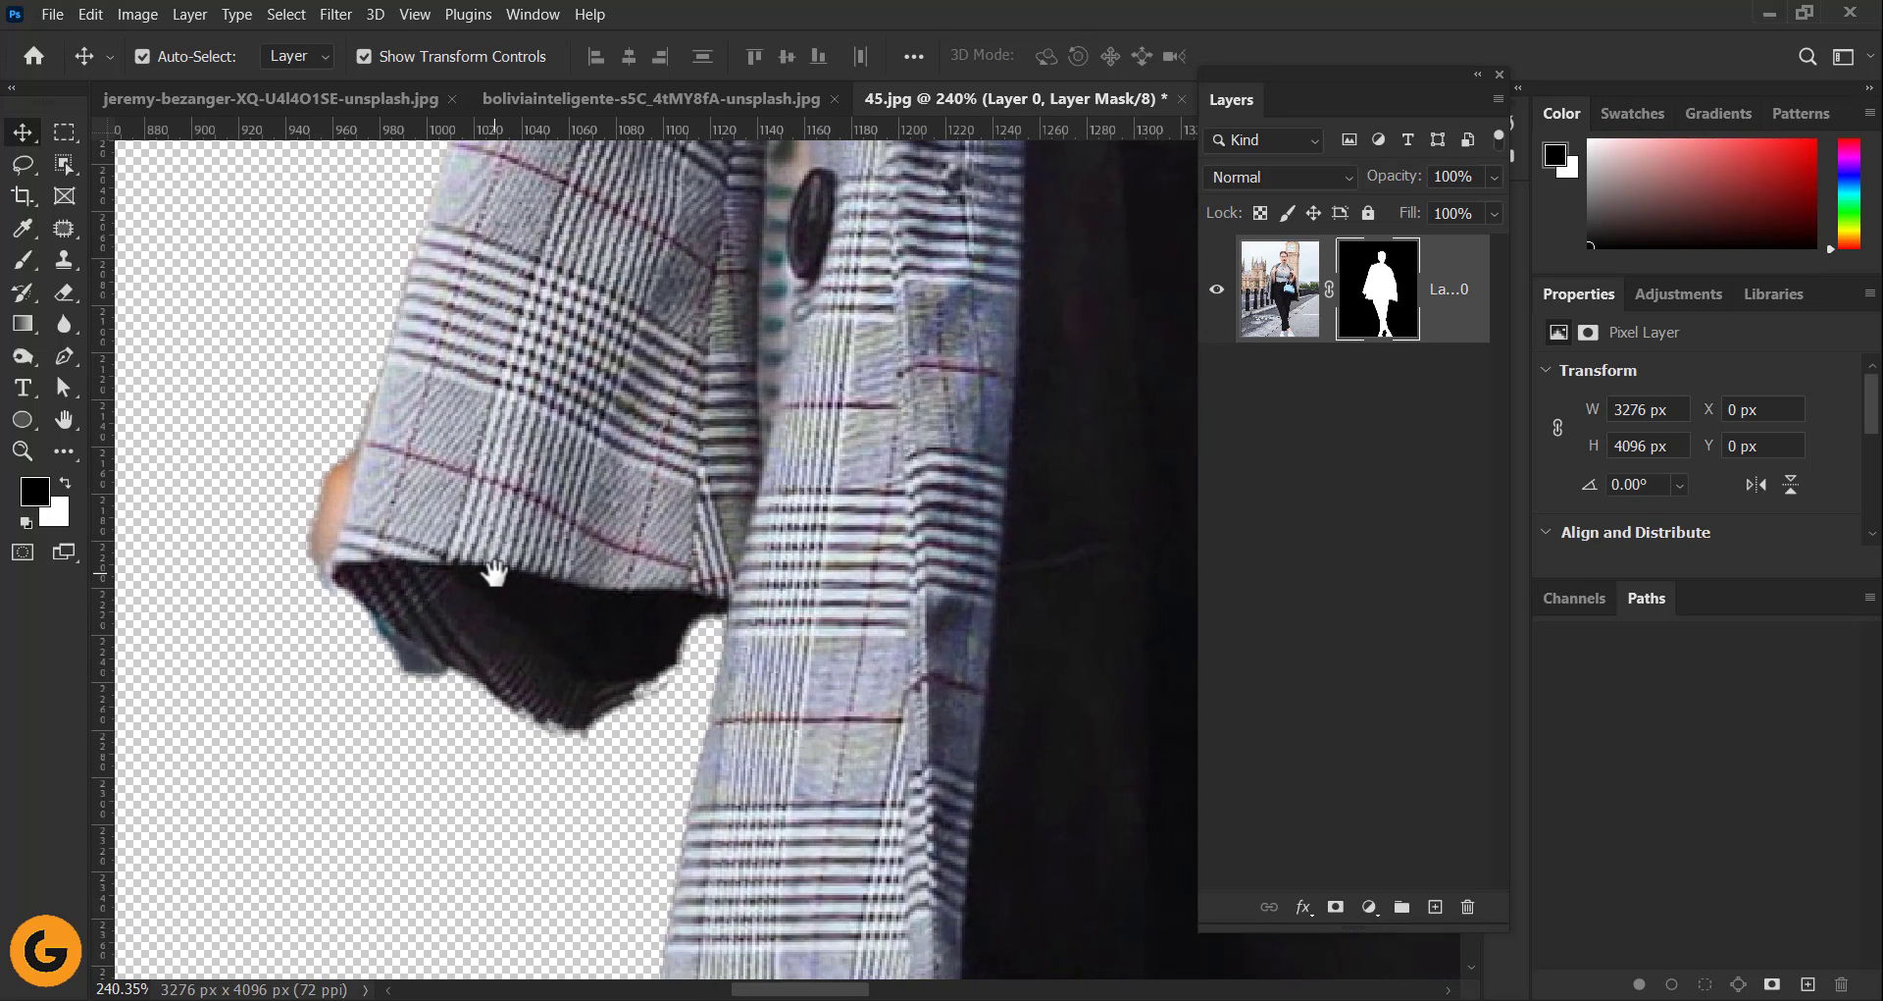
pyautogui.click(1408, 307)
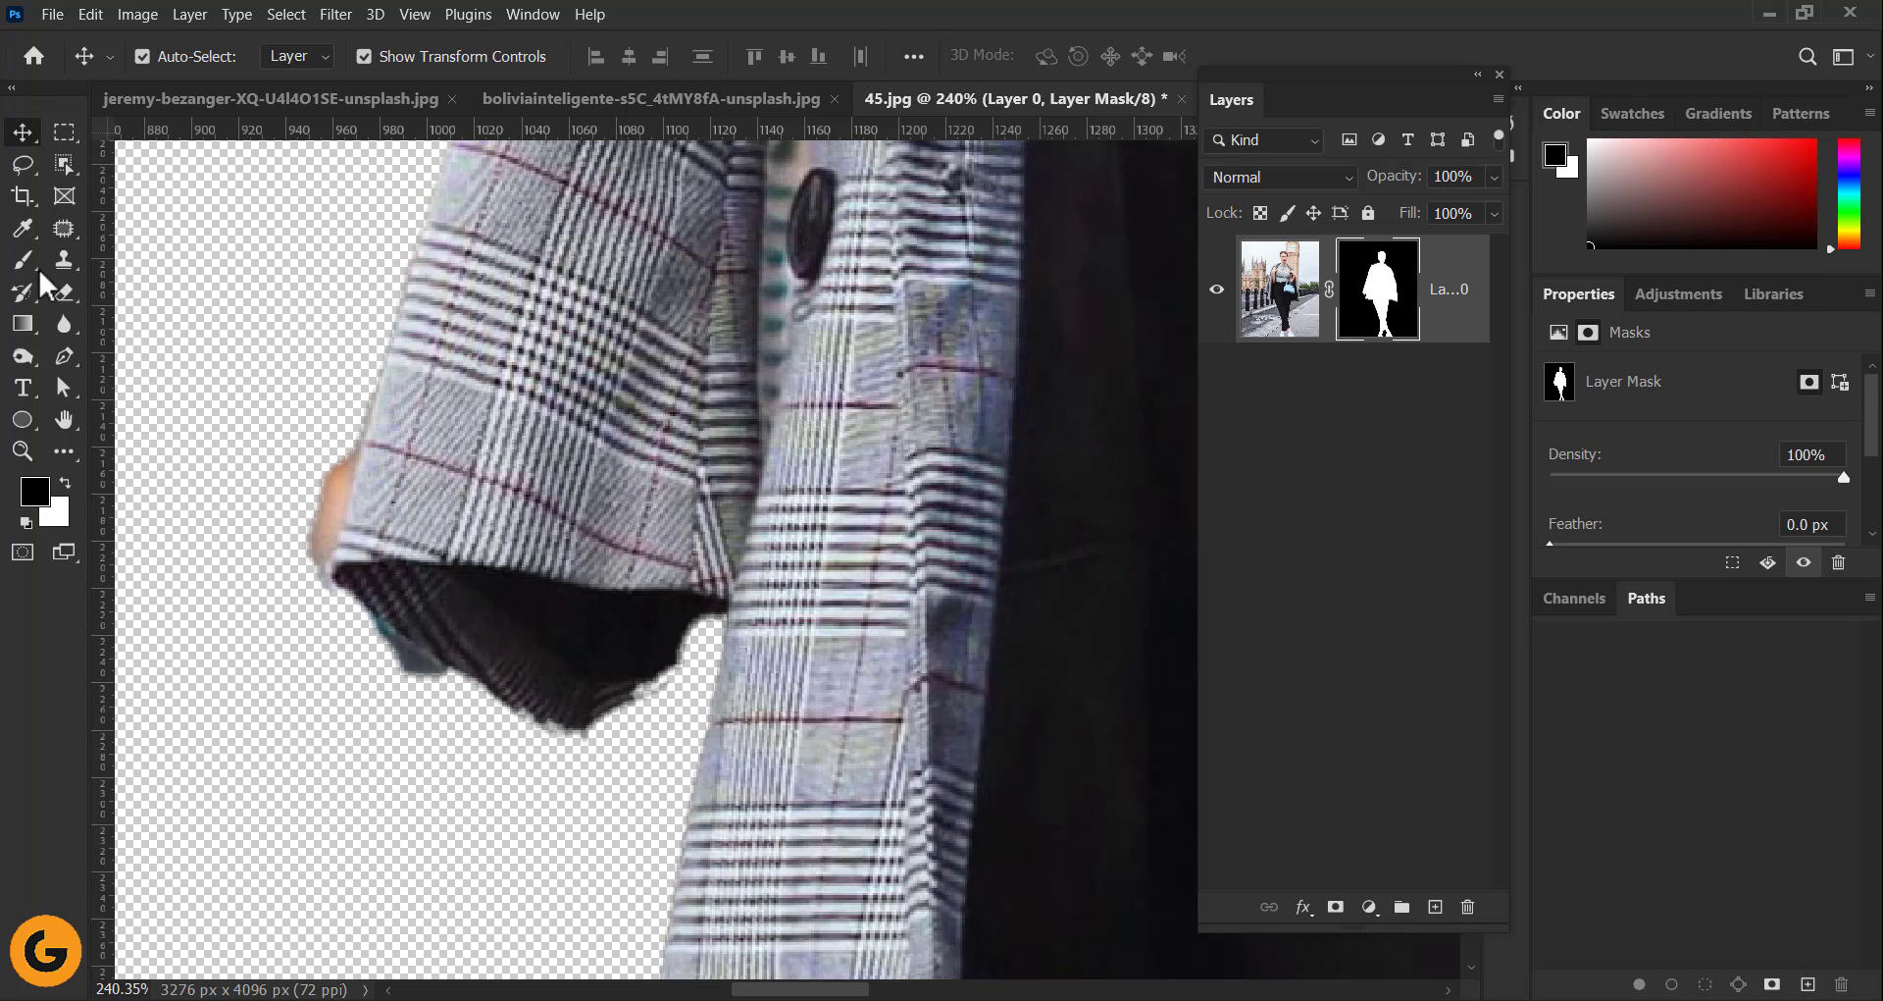
pyautogui.moveTo(37, 276)
pyautogui.mouseDown()
pyautogui.moveTo(29, 256)
pyautogui.moveTo(128, 255)
pyautogui.mouseUp()
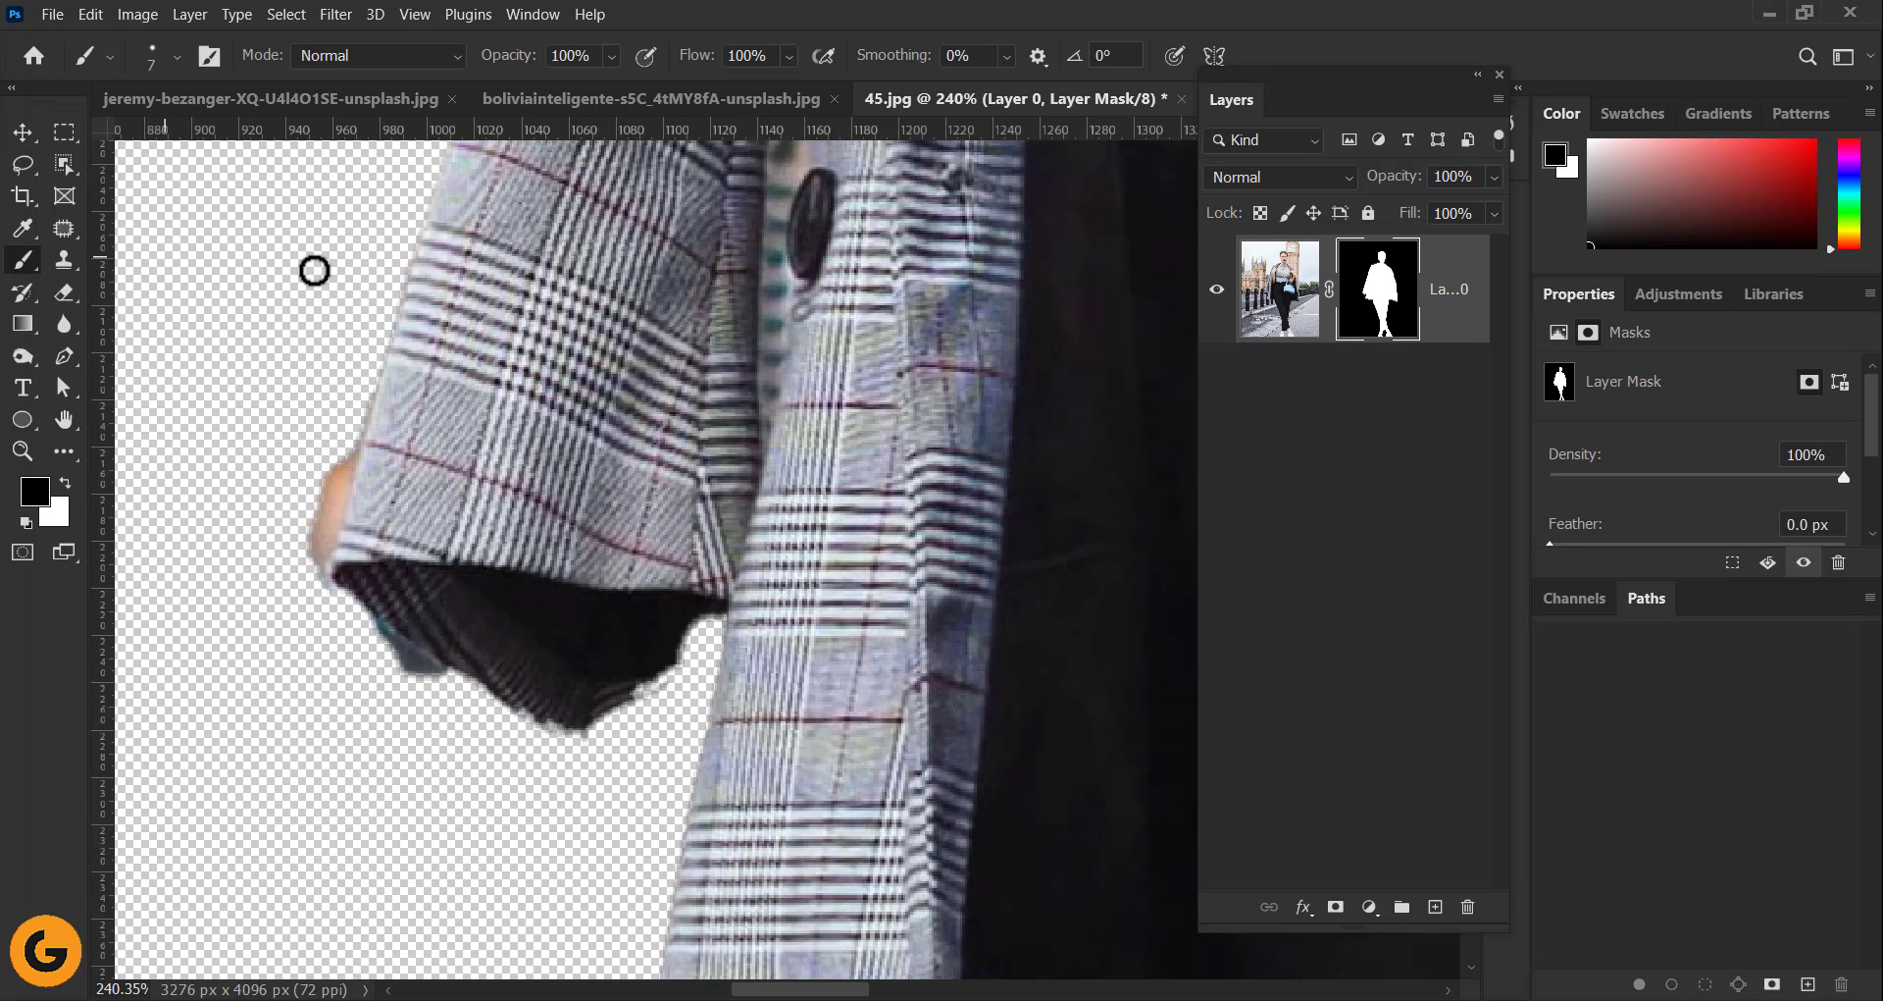
pyautogui.click(177, 57)
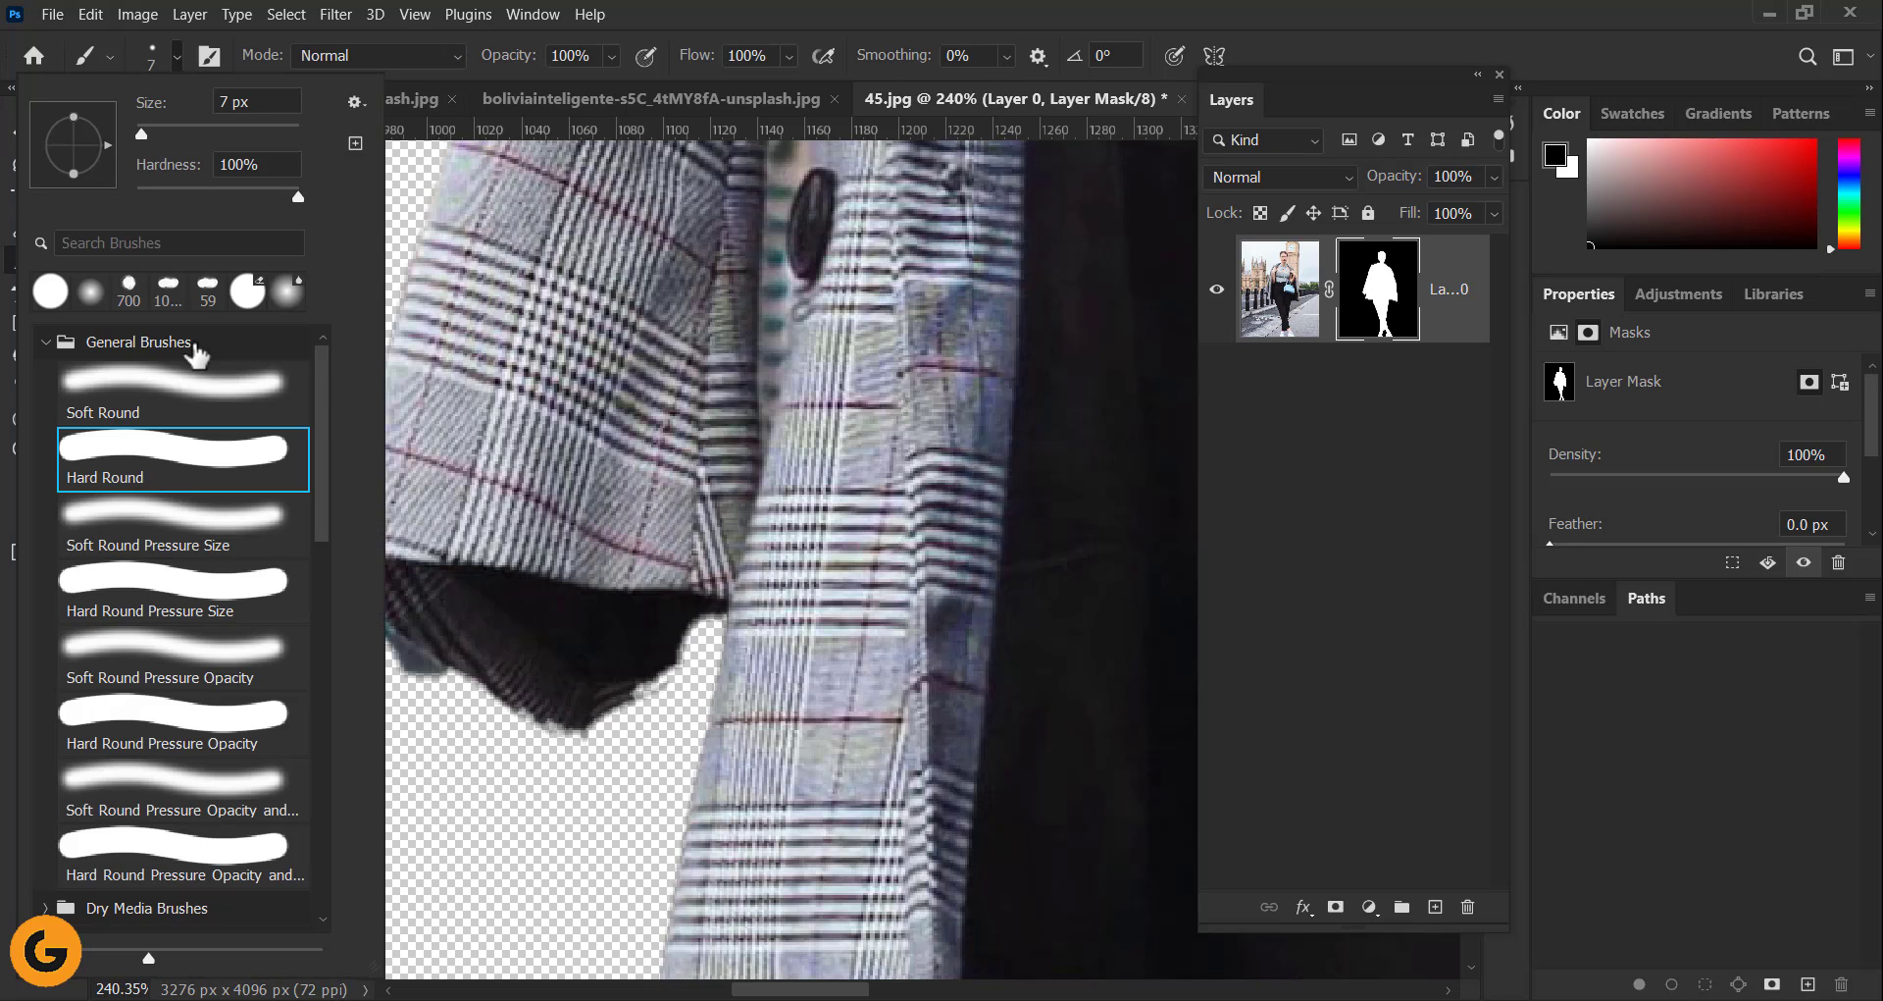
pyautogui.click(173, 455)
pyautogui.moveTo(146, 130); pyautogui.dragTo(153, 129)
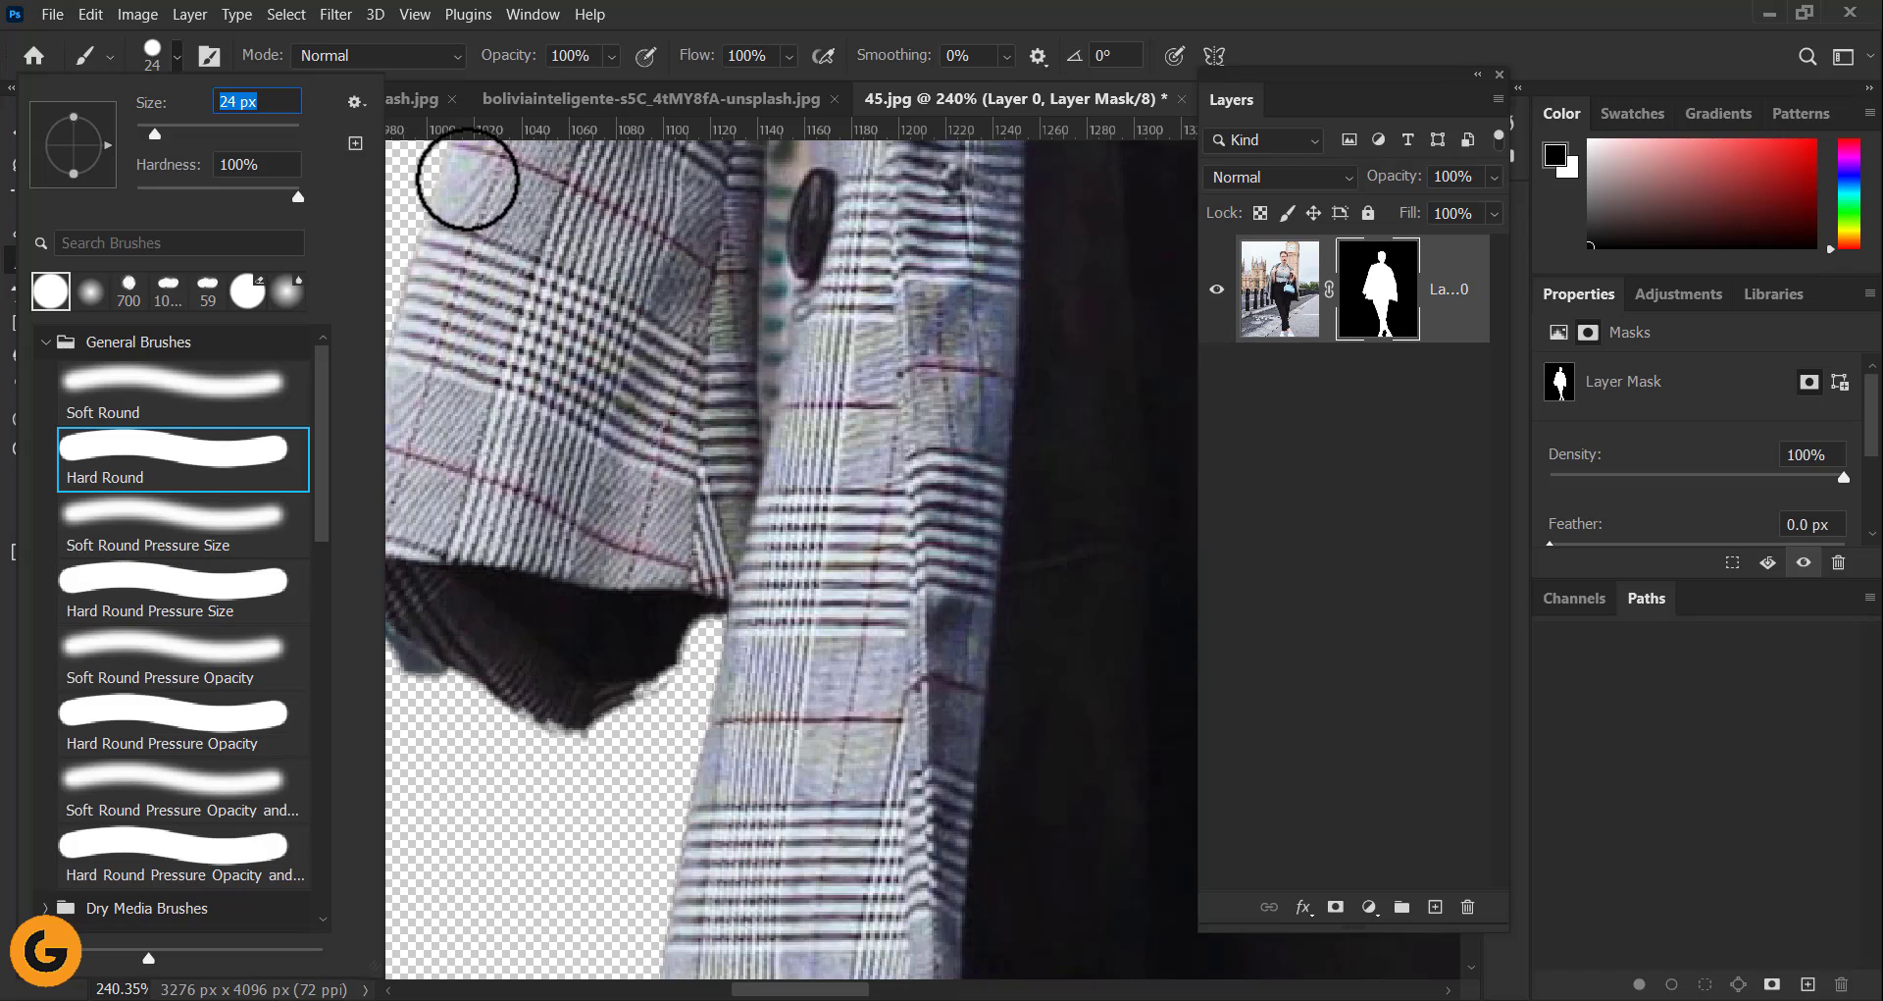
pyautogui.click(729, 4)
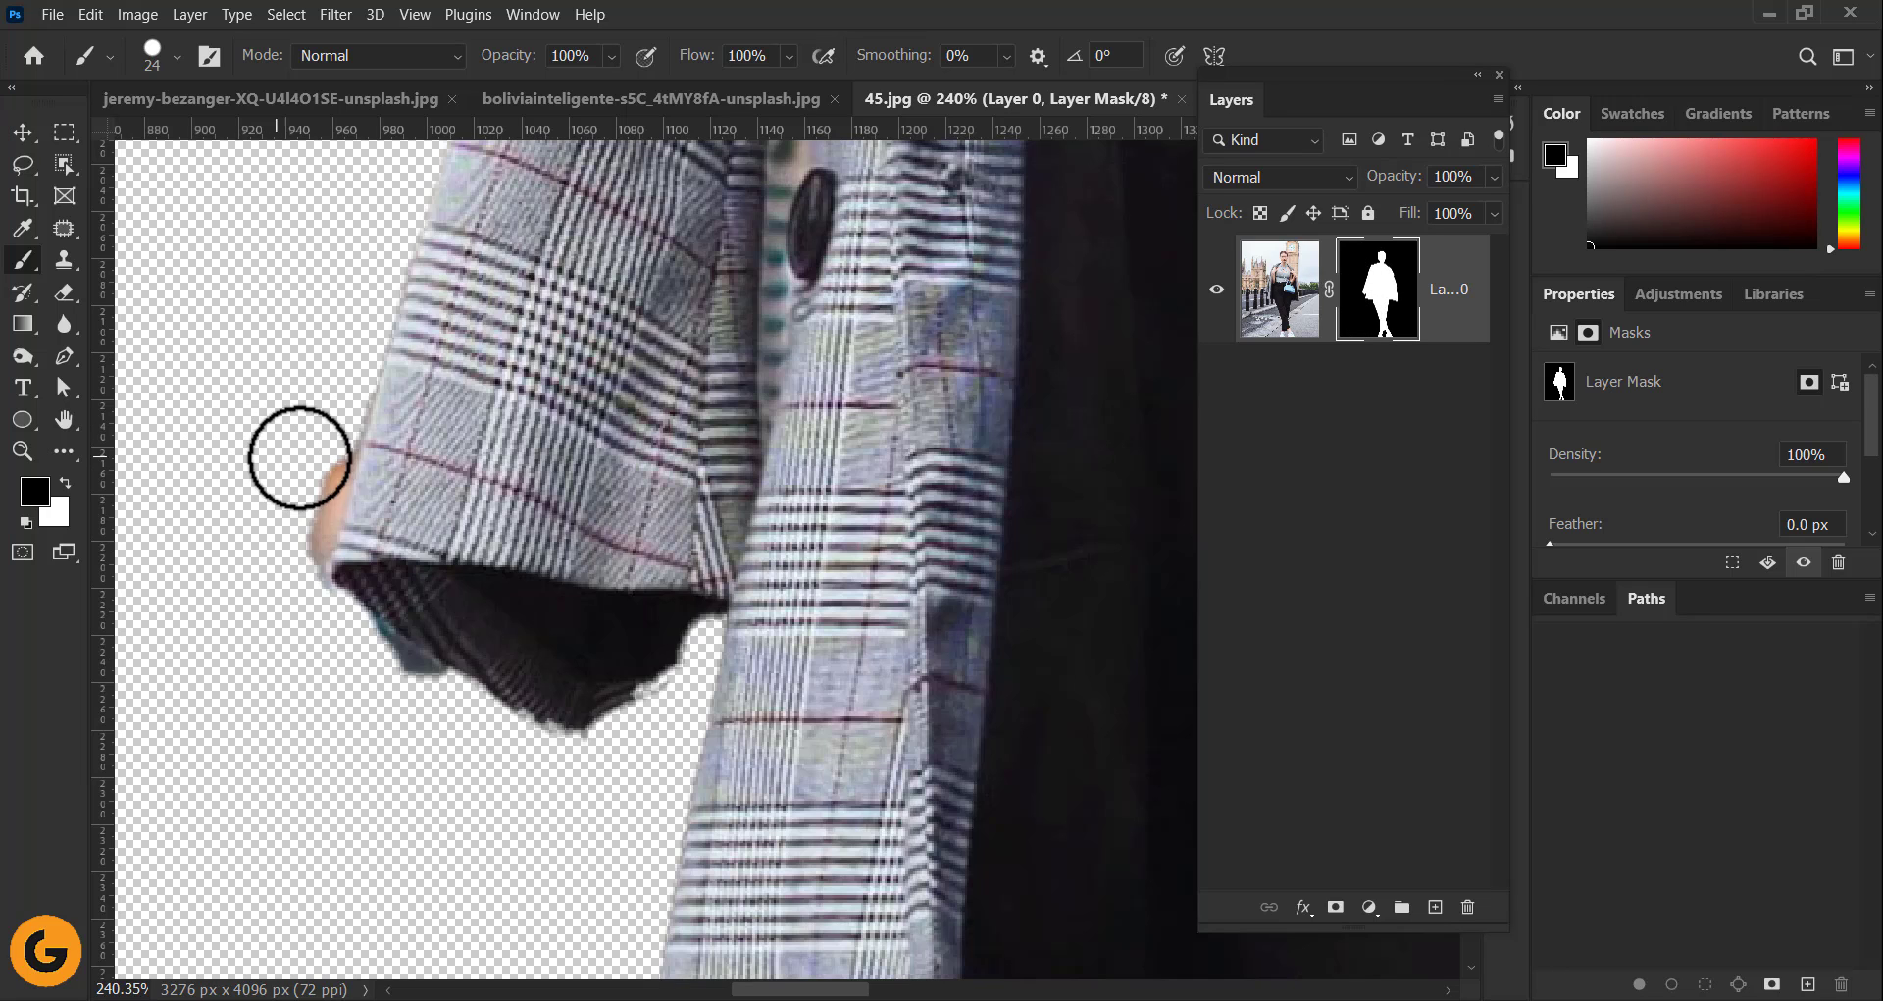
# - Paint black on the layer mask to hide the leftover background along the jacket sleeve's outer edge and cuff
pyautogui.scroll(3, 291, 461)
pyautogui.moveTo(369, 343)
pyautogui.mouseDown()
pyautogui.moveTo(369, 320)
pyautogui.moveTo(336, 538)
pyautogui.moveTo(290, 549)
pyautogui.mouseUp()
pyautogui.scroll(-3, 282, 555)
pyautogui.scroll(-1, 349, 618)
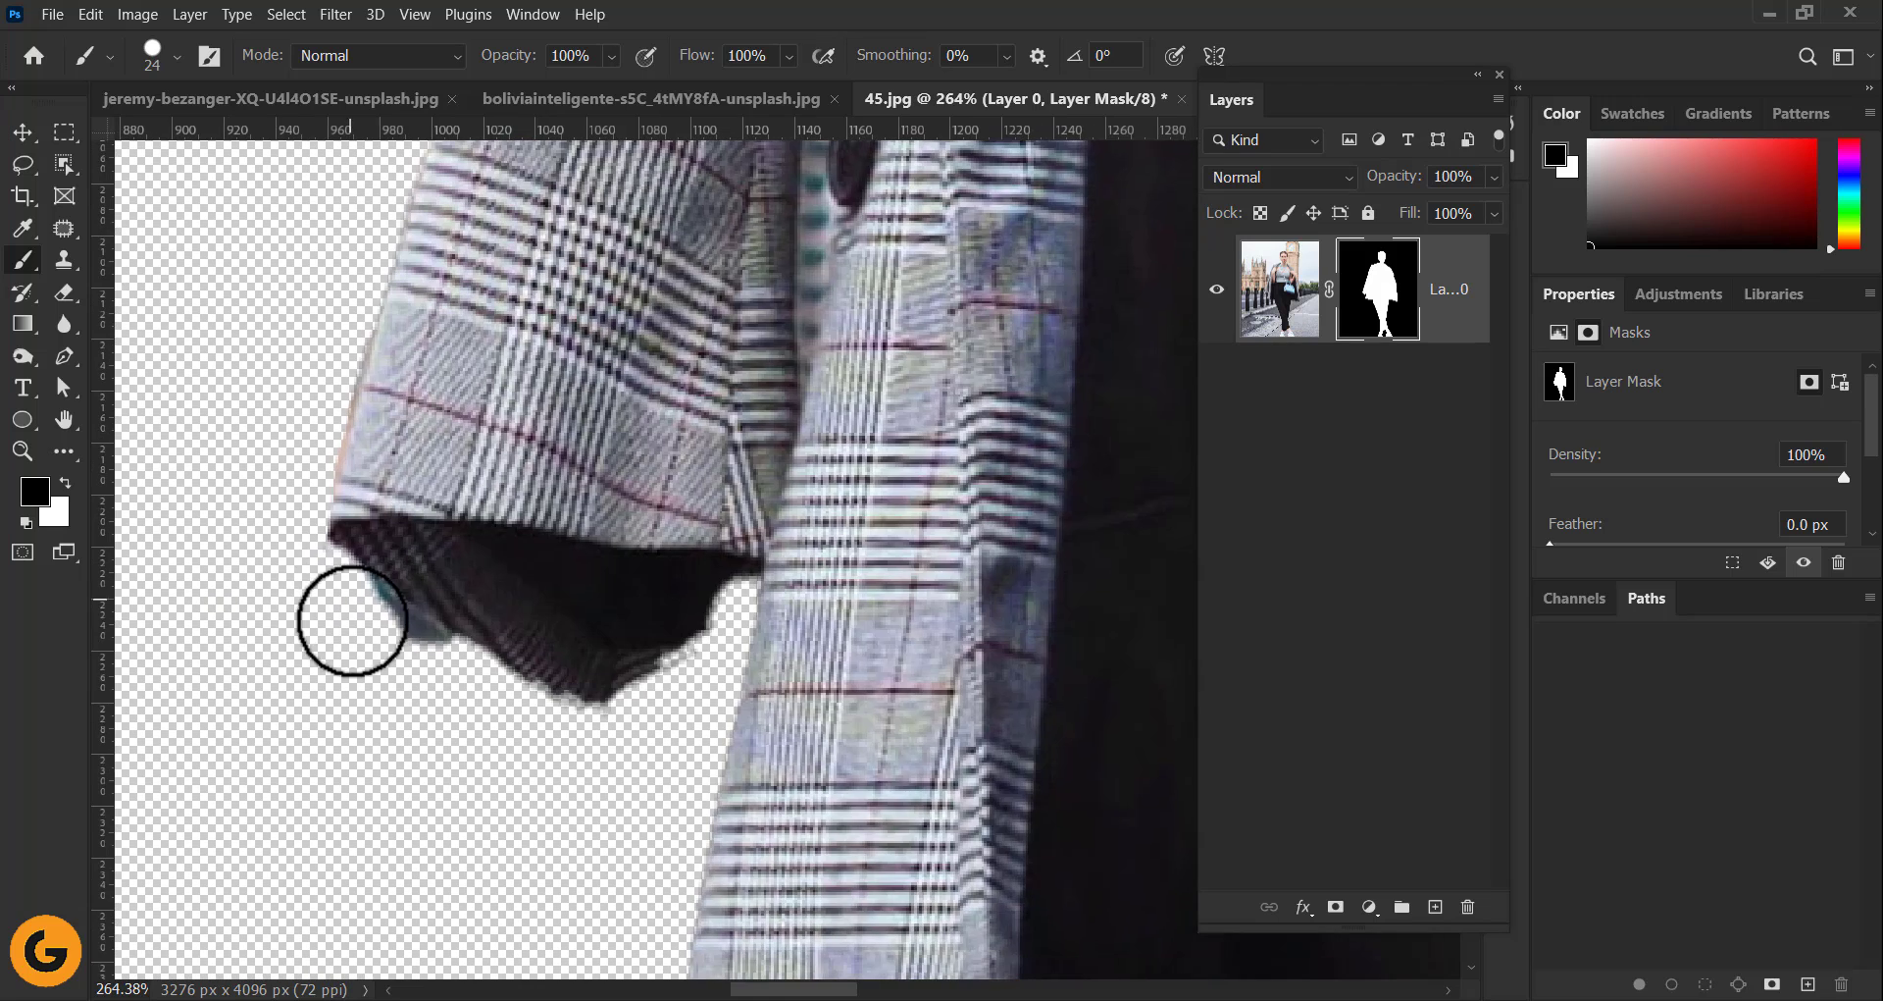
pyautogui.moveTo(377, 622)
pyautogui.mouseDown()
pyautogui.moveTo(635, 723)
pyautogui.moveTo(555, 723)
pyautogui.moveTo(643, 706)
pyautogui.moveTo(729, 646)
pyautogui.moveTo(726, 670)
pyautogui.mouseUp()
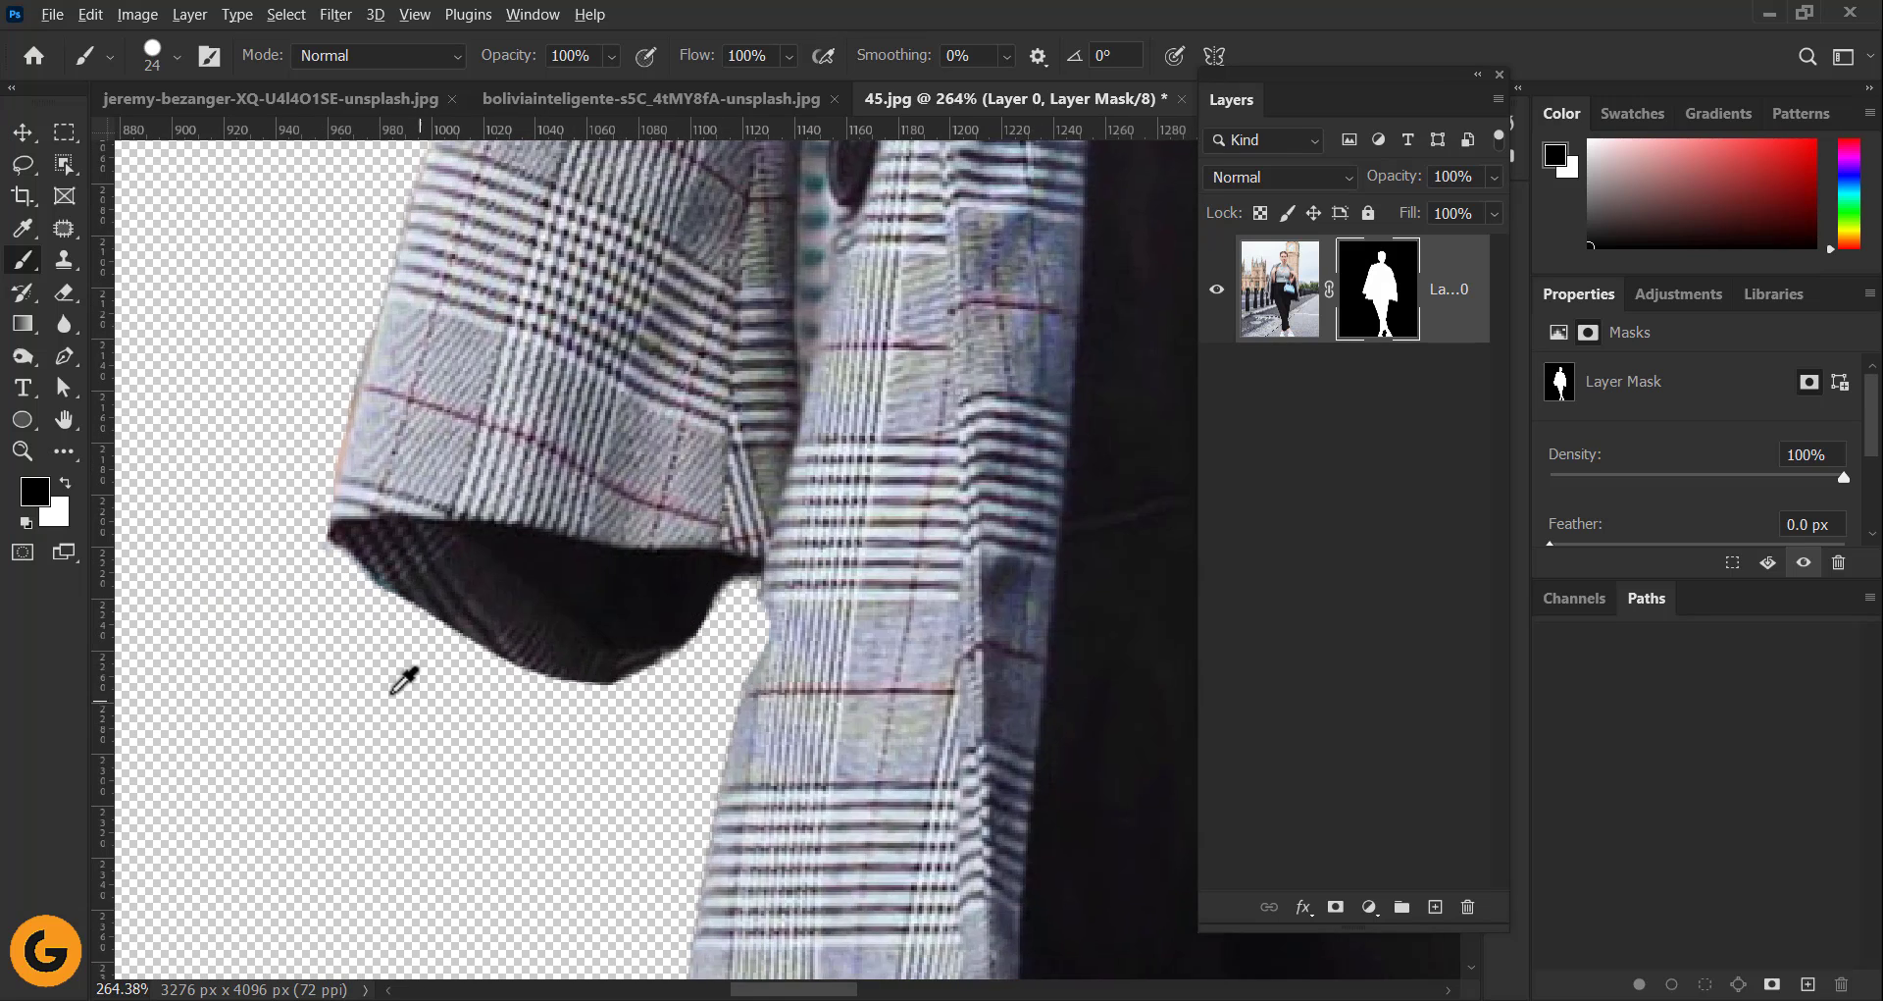
# - Paint white on the layer mask to restore the erased jacket edge just below the sleeve cuff
pyautogui.scroll(-5, 359, 684)
pyautogui.scroll(2, 684, 671)
pyautogui.scroll(2, 696, 659)
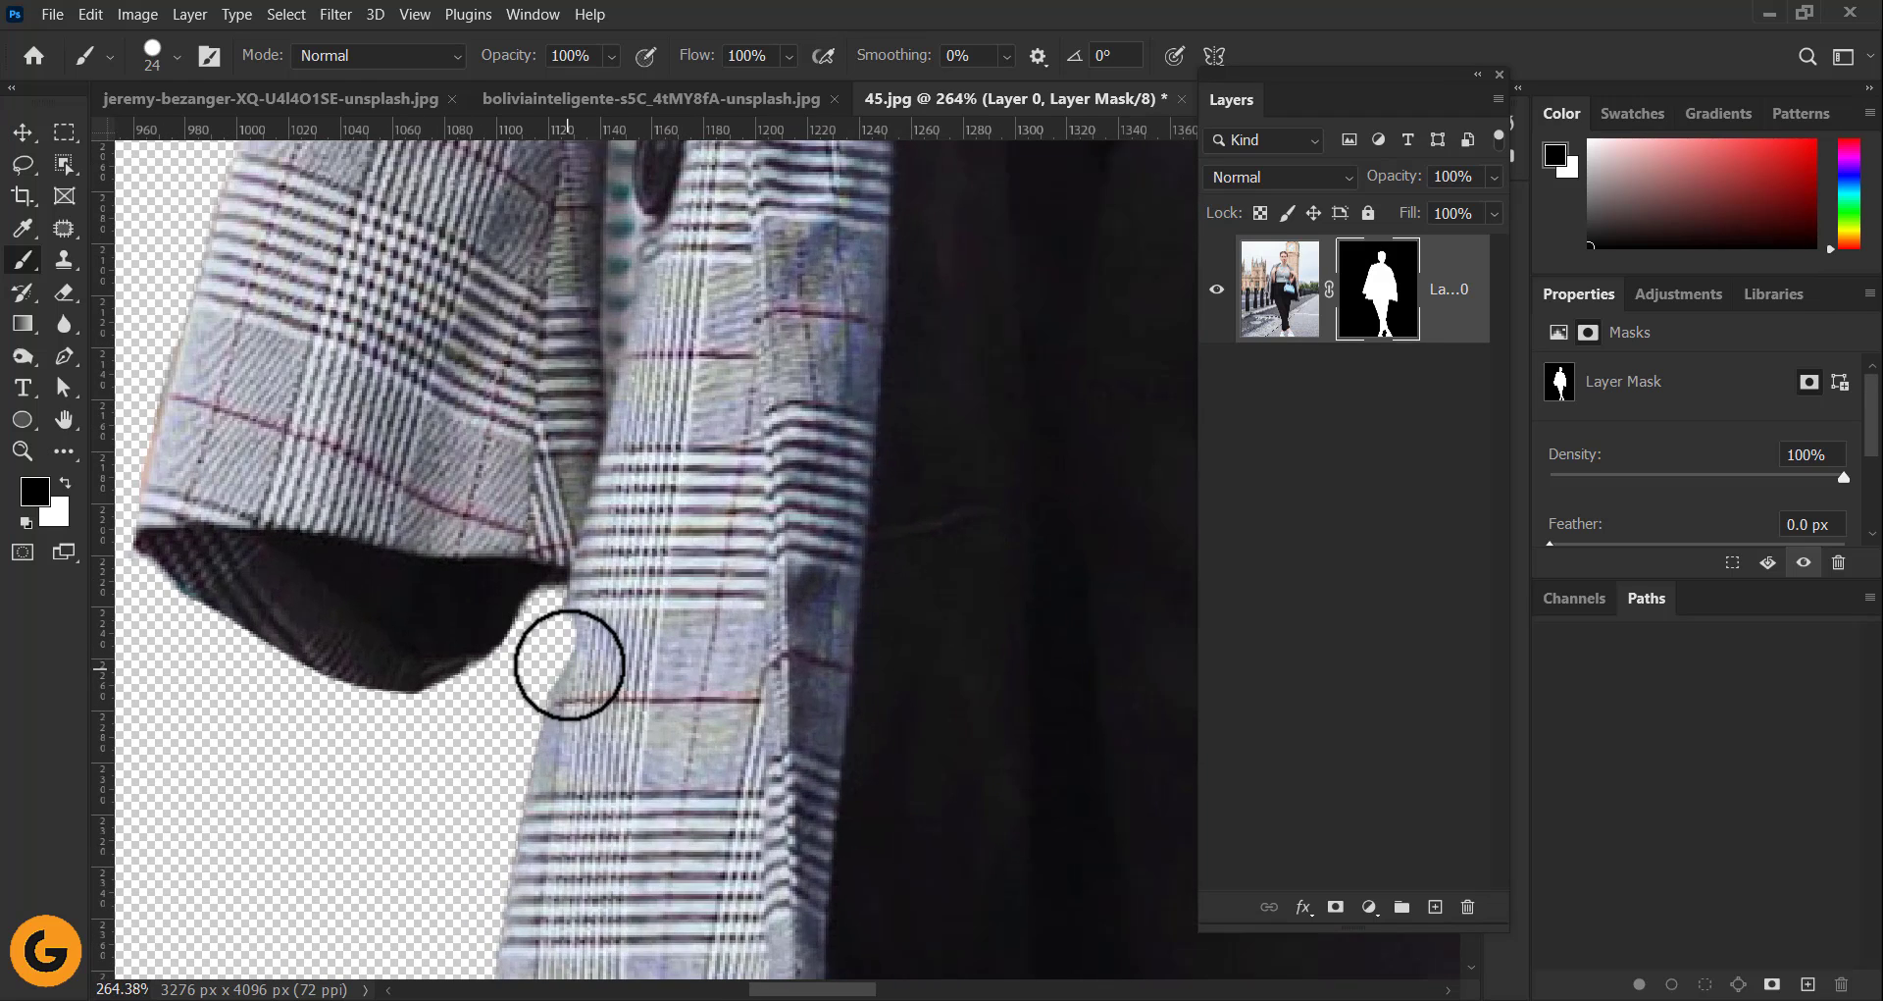
pyautogui.click(64, 480)
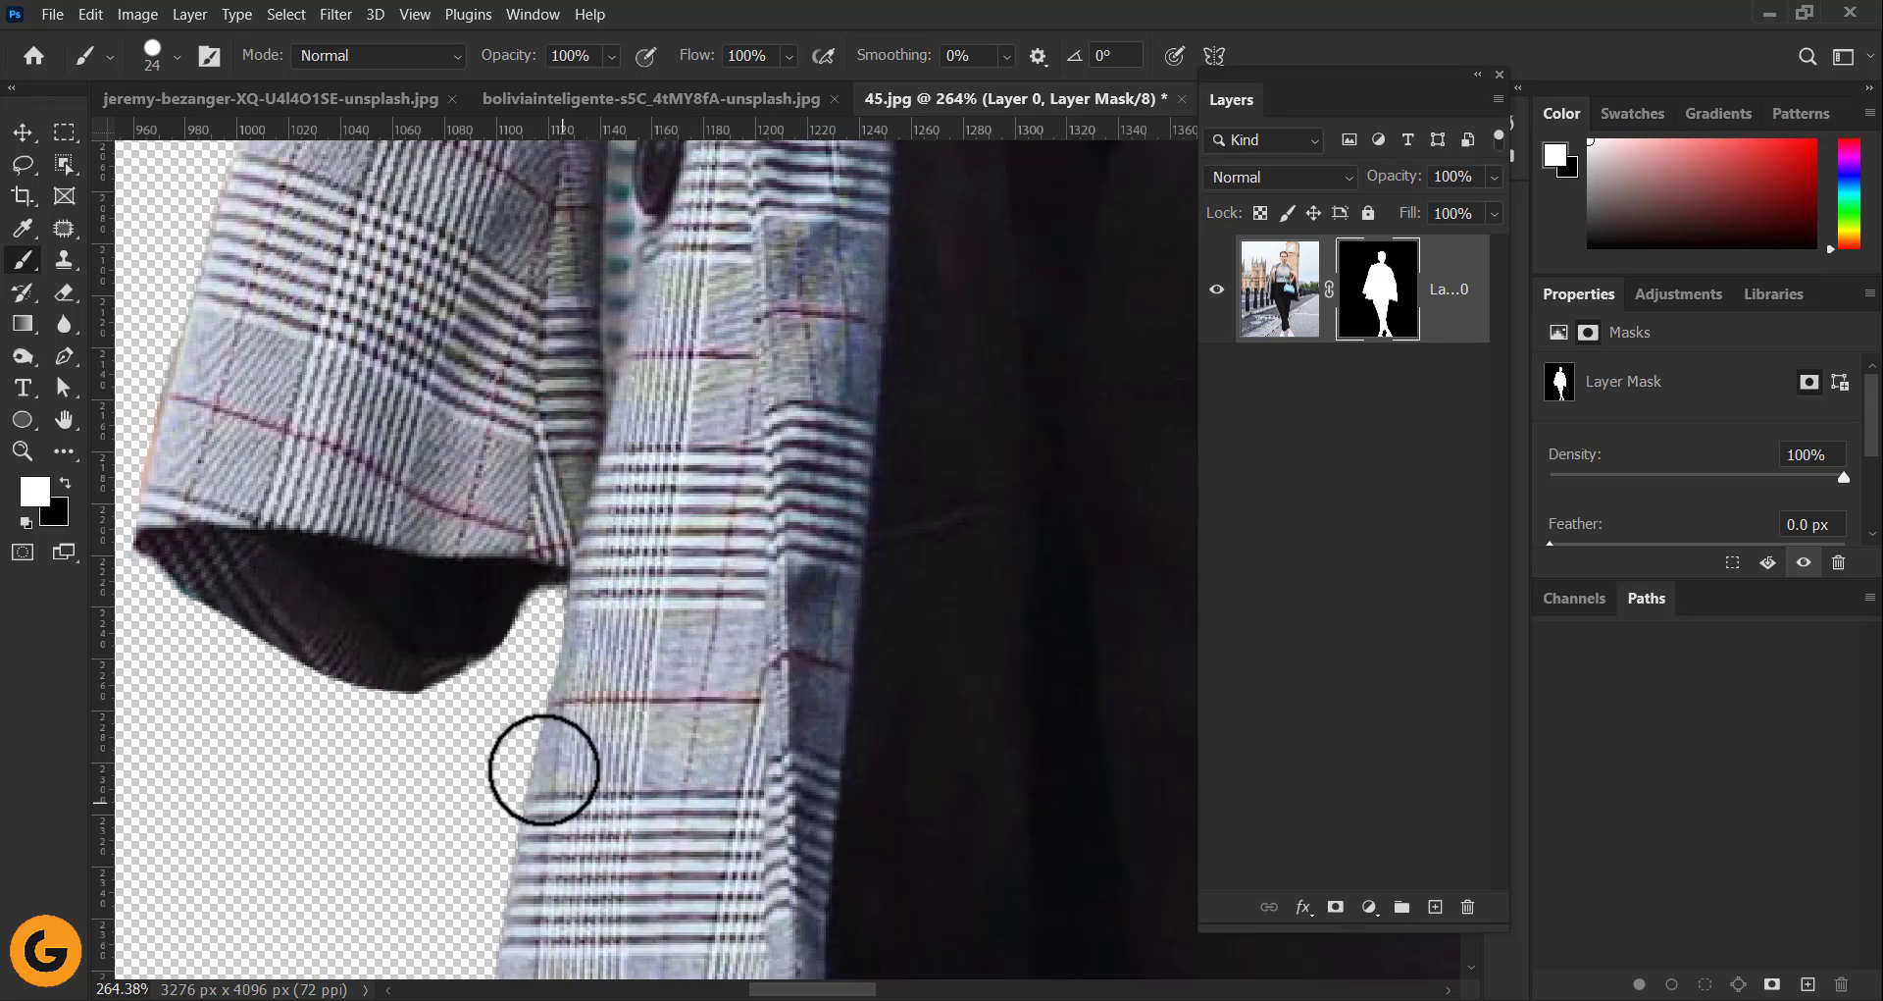
# - Examine the masked cutout around the bag and jacket edges, and as a whole figure
pyautogui.scroll(-3, 419, 520)
pyautogui.scroll(-5, 420, 520)
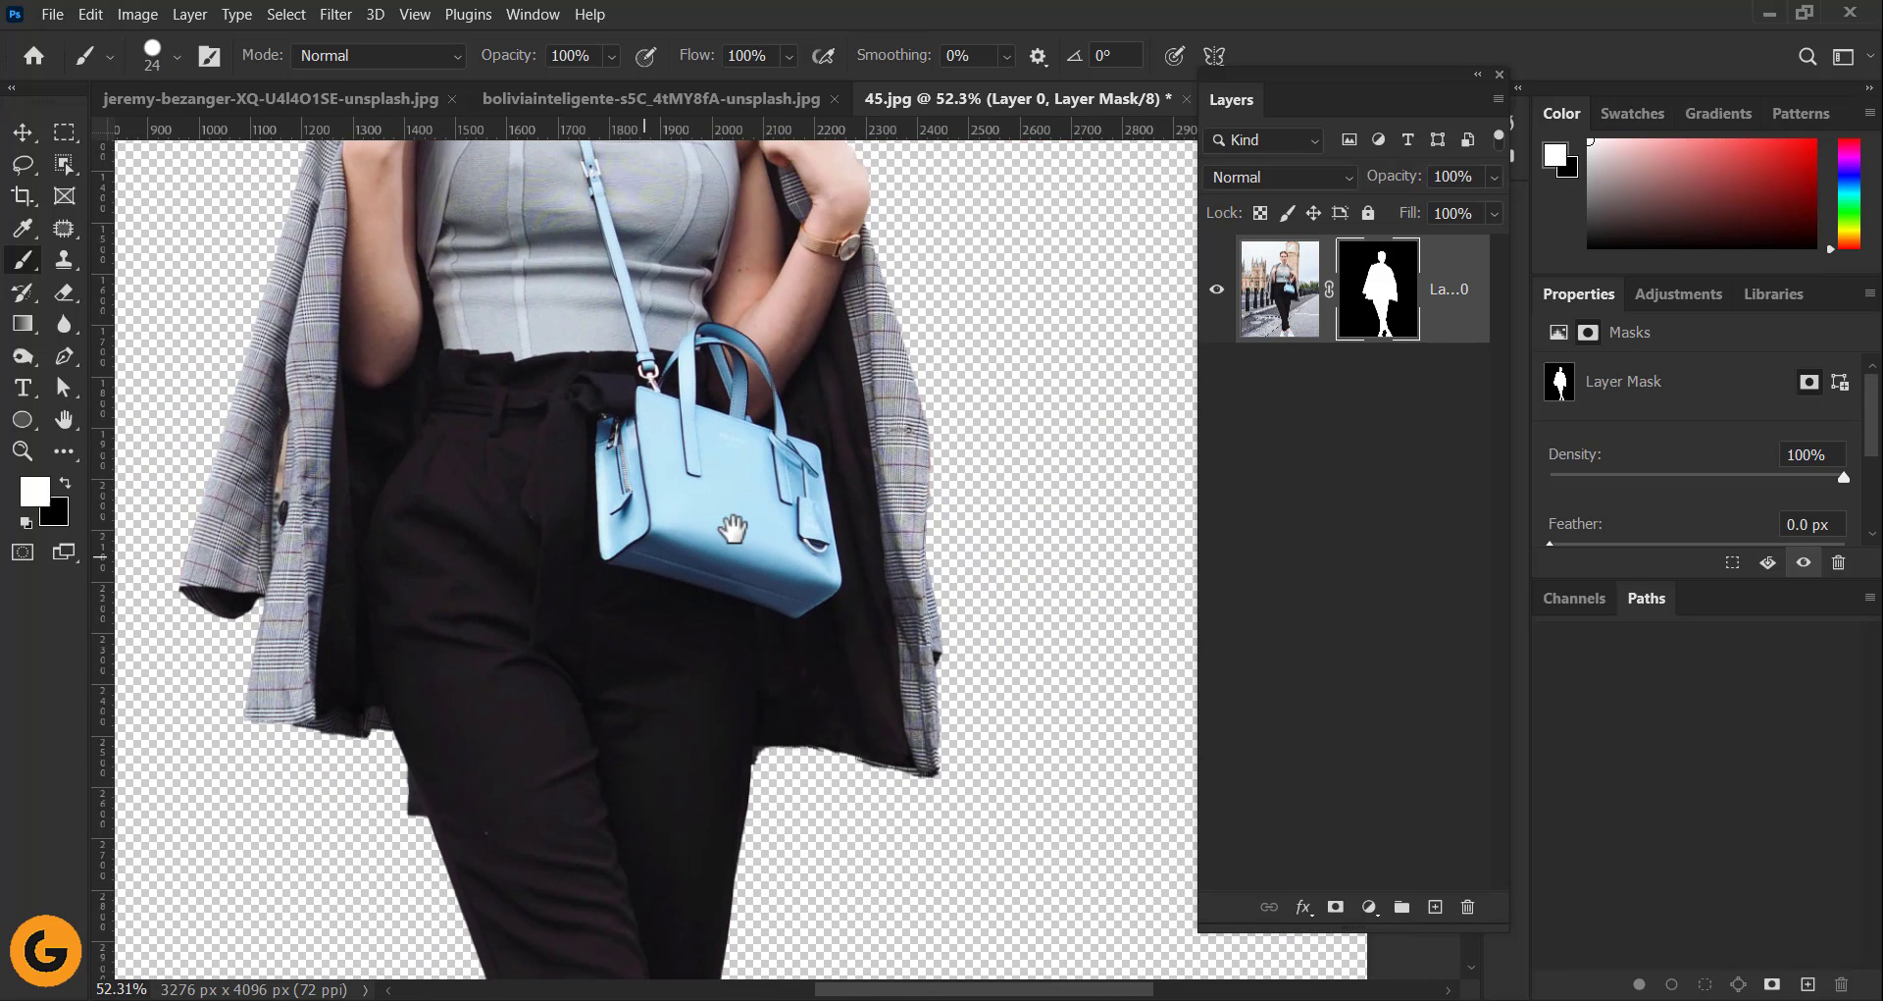
pyautogui.moveTo(846, 787); pyautogui.dragTo(837, 715)
pyautogui.scroll(3, 867, 702)
pyautogui.scroll(2, 839, 723)
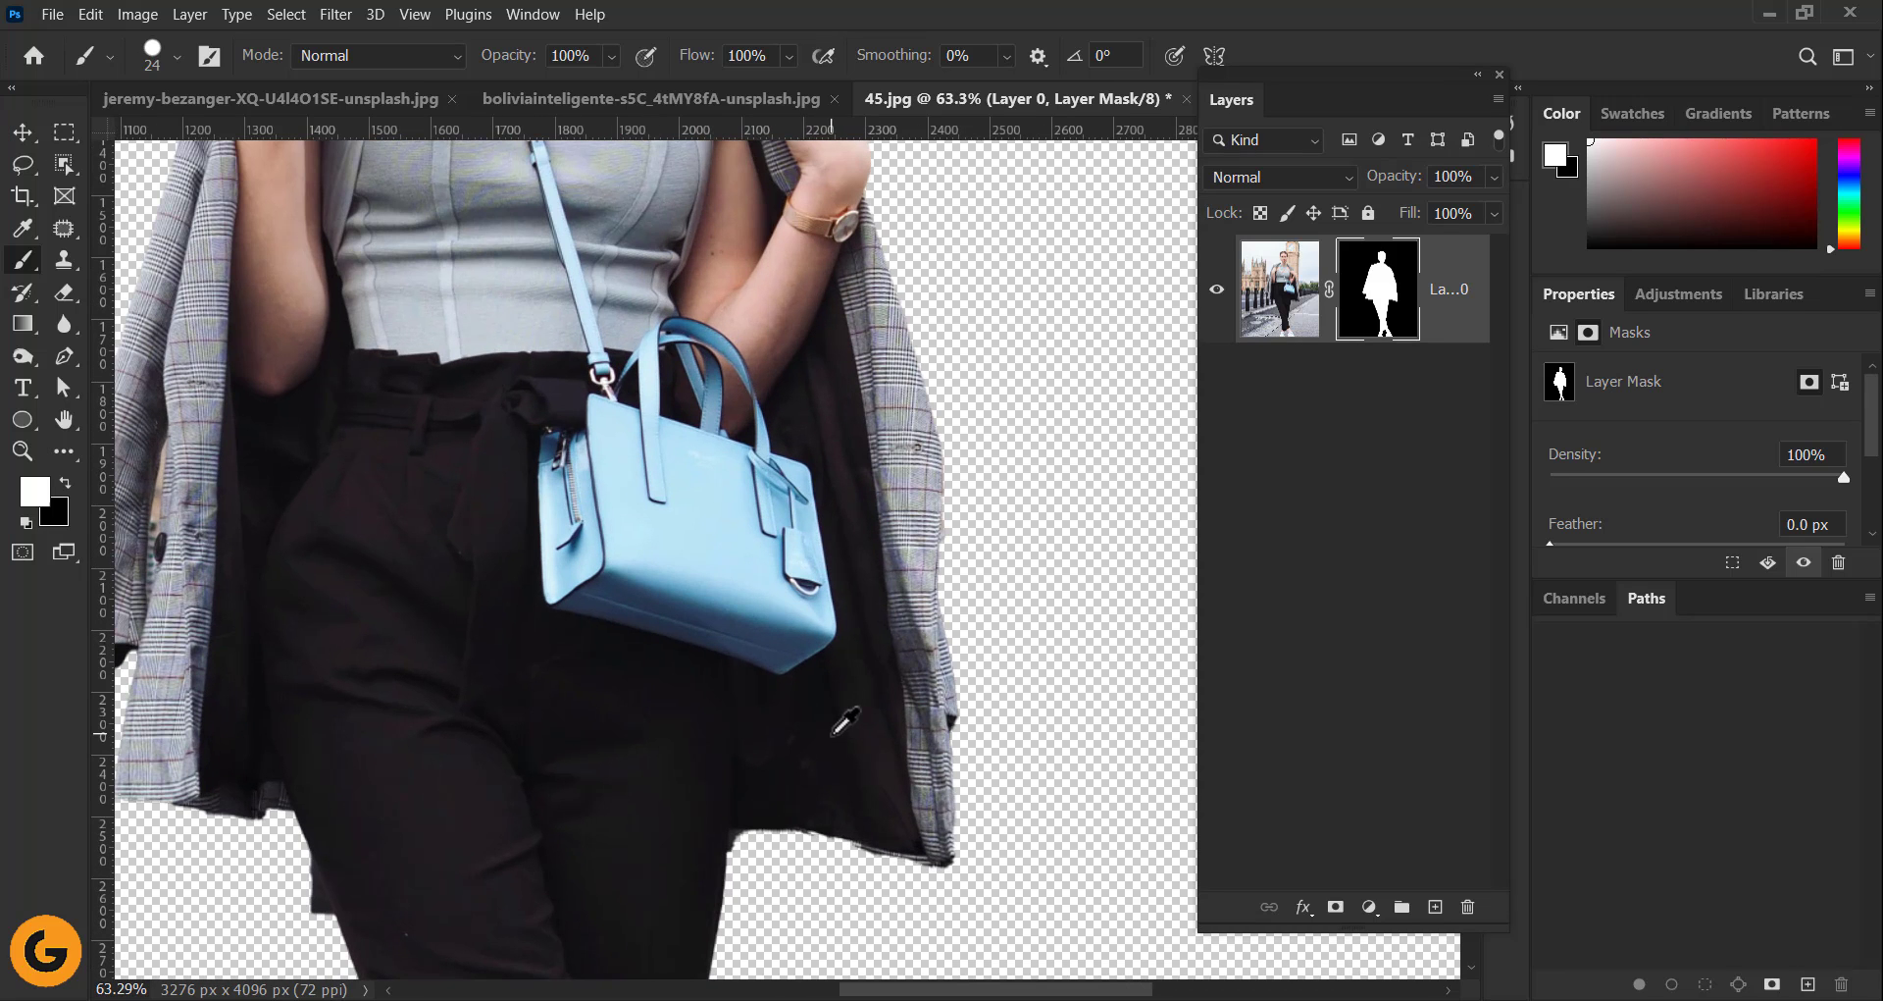
pyautogui.scroll(-4, 830, 728)
pyautogui.moveTo(772, 504); pyautogui.dragTo(763, 655)
pyautogui.moveTo(782, 397)
pyautogui.mouseDown()
pyautogui.moveTo(786, 533)
pyautogui.moveTo(791, 427)
pyautogui.mouseUp()
pyautogui.scroll(-3, 788, 428)
pyautogui.scroll(1, 851, 503)
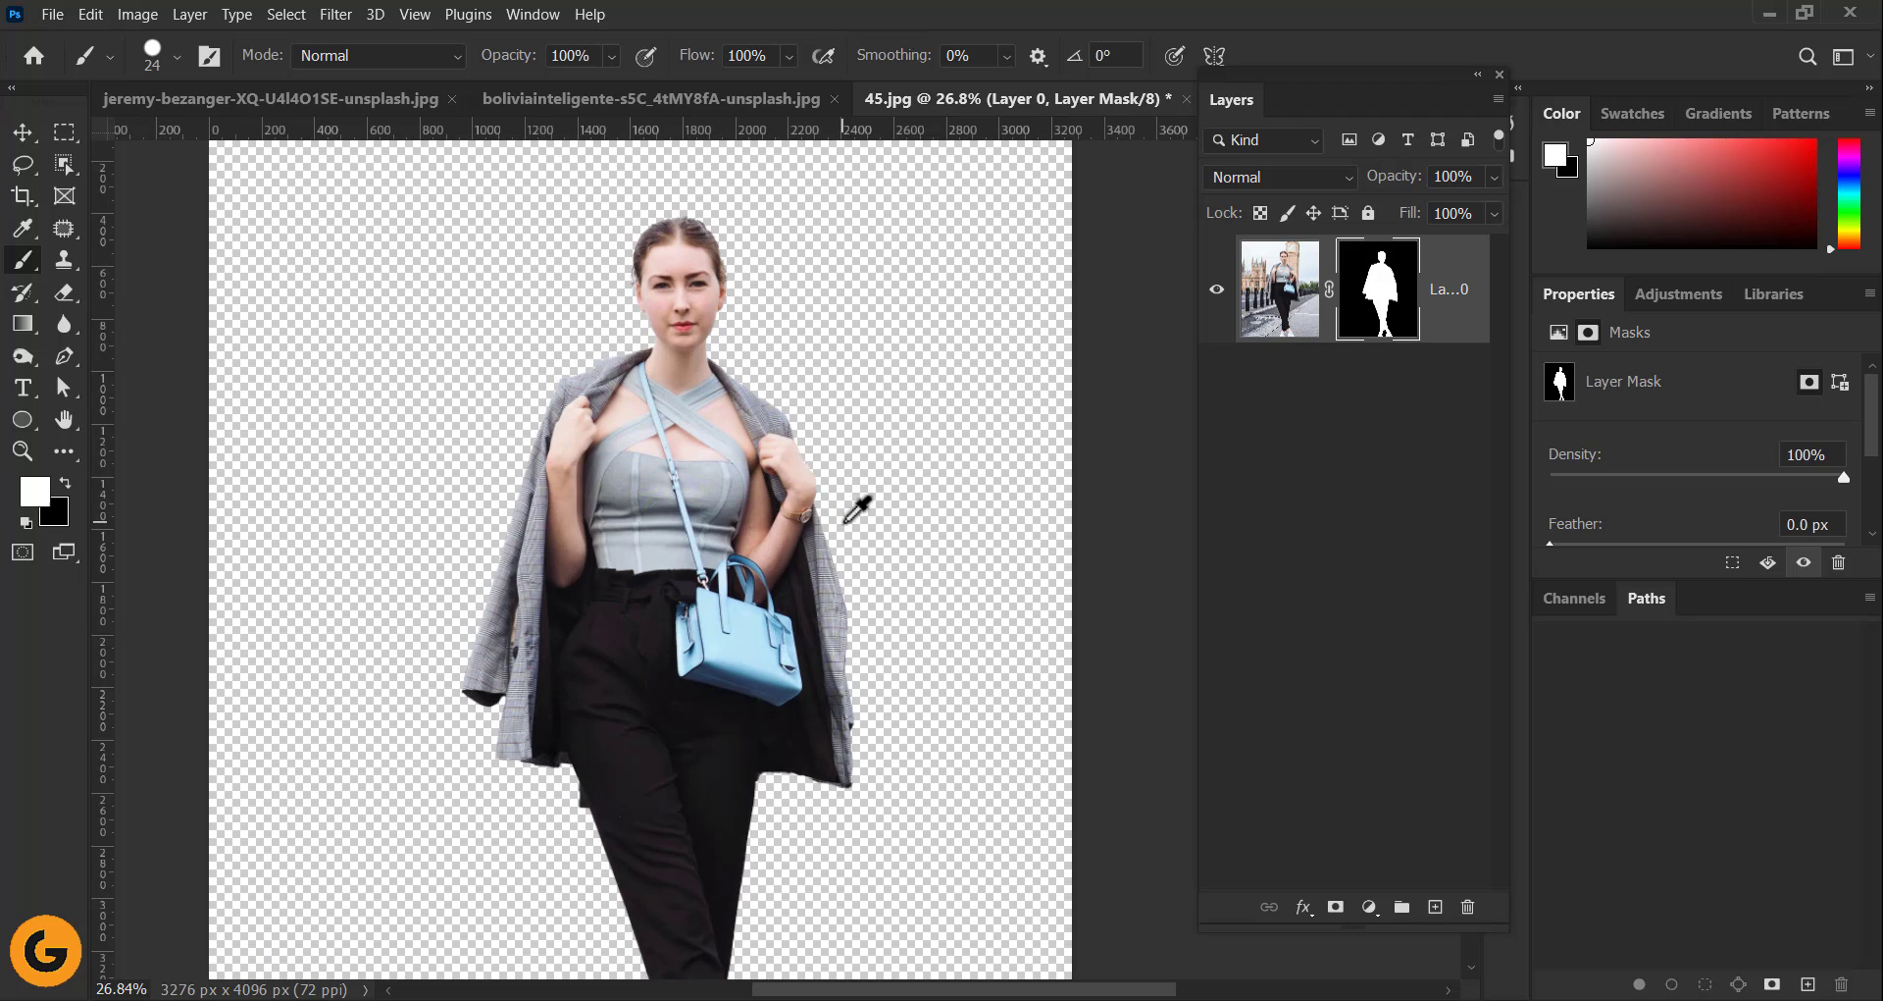
pyautogui.scroll(-2, 839, 503)
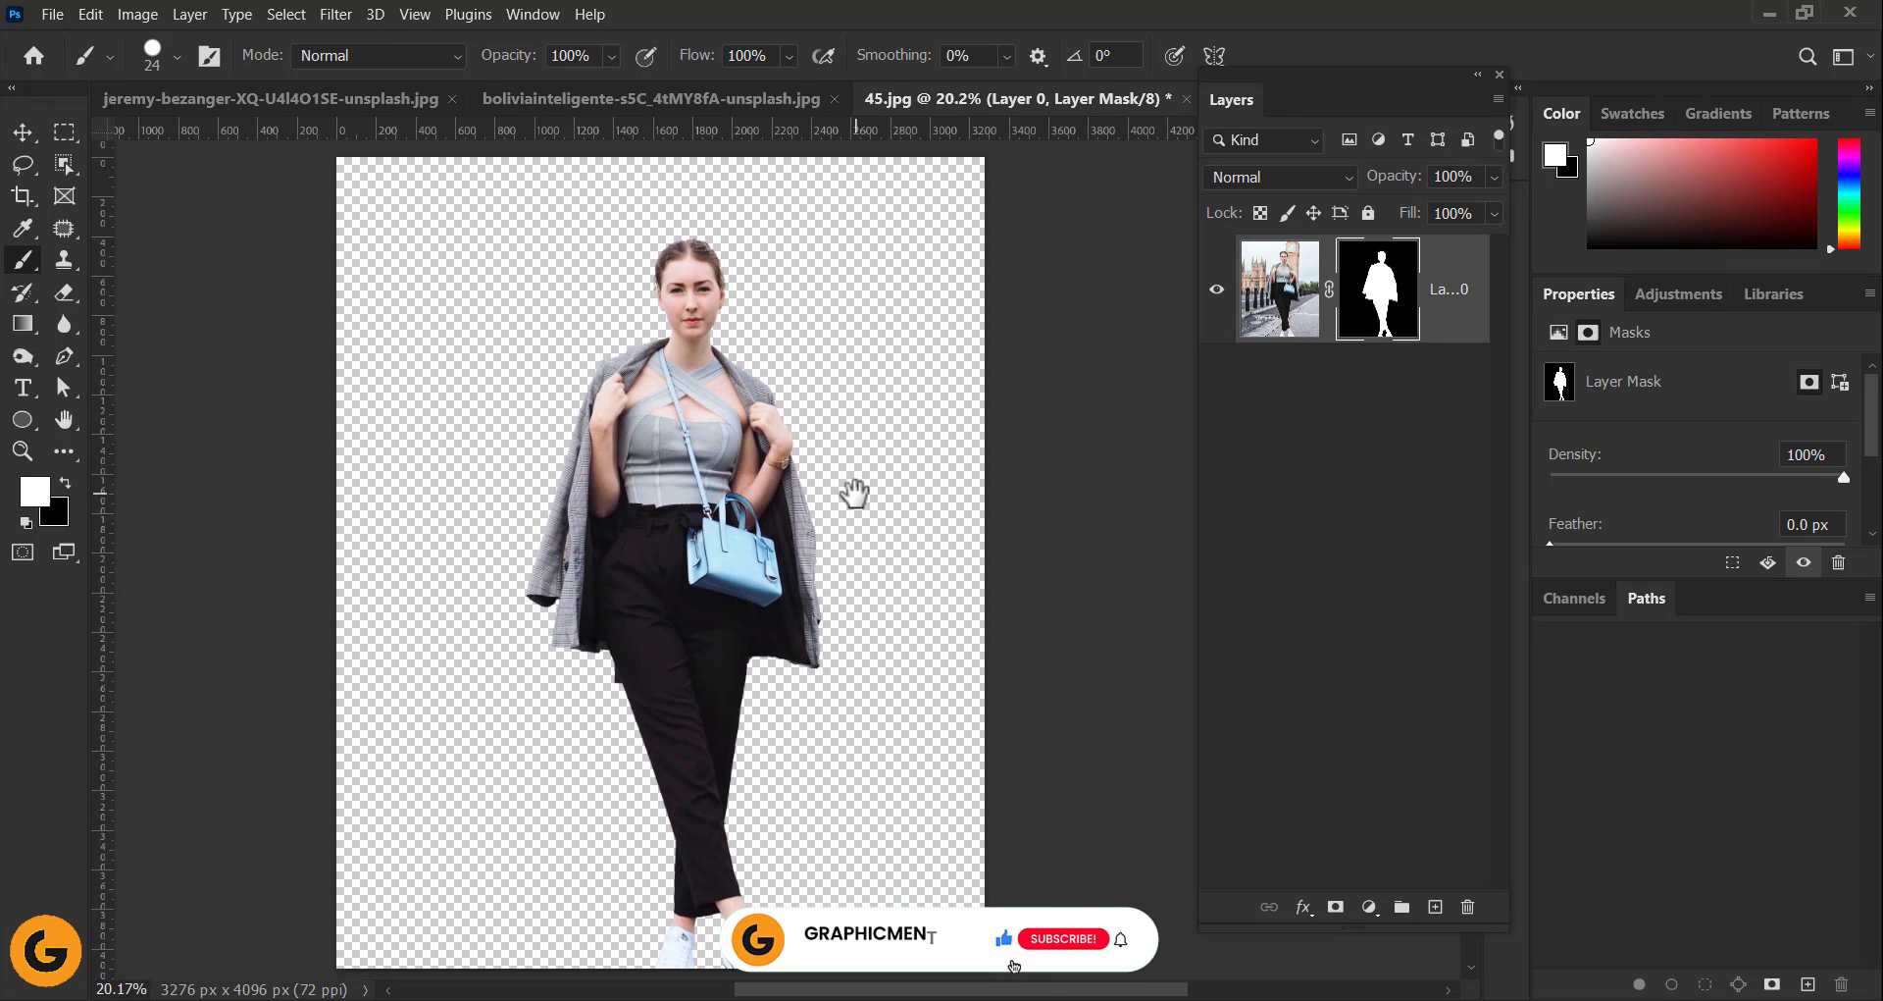
# - Return to the Move tool, deselect the masked layer and switch to the cathedral skyline photo's document
pyautogui.click(22, 131)
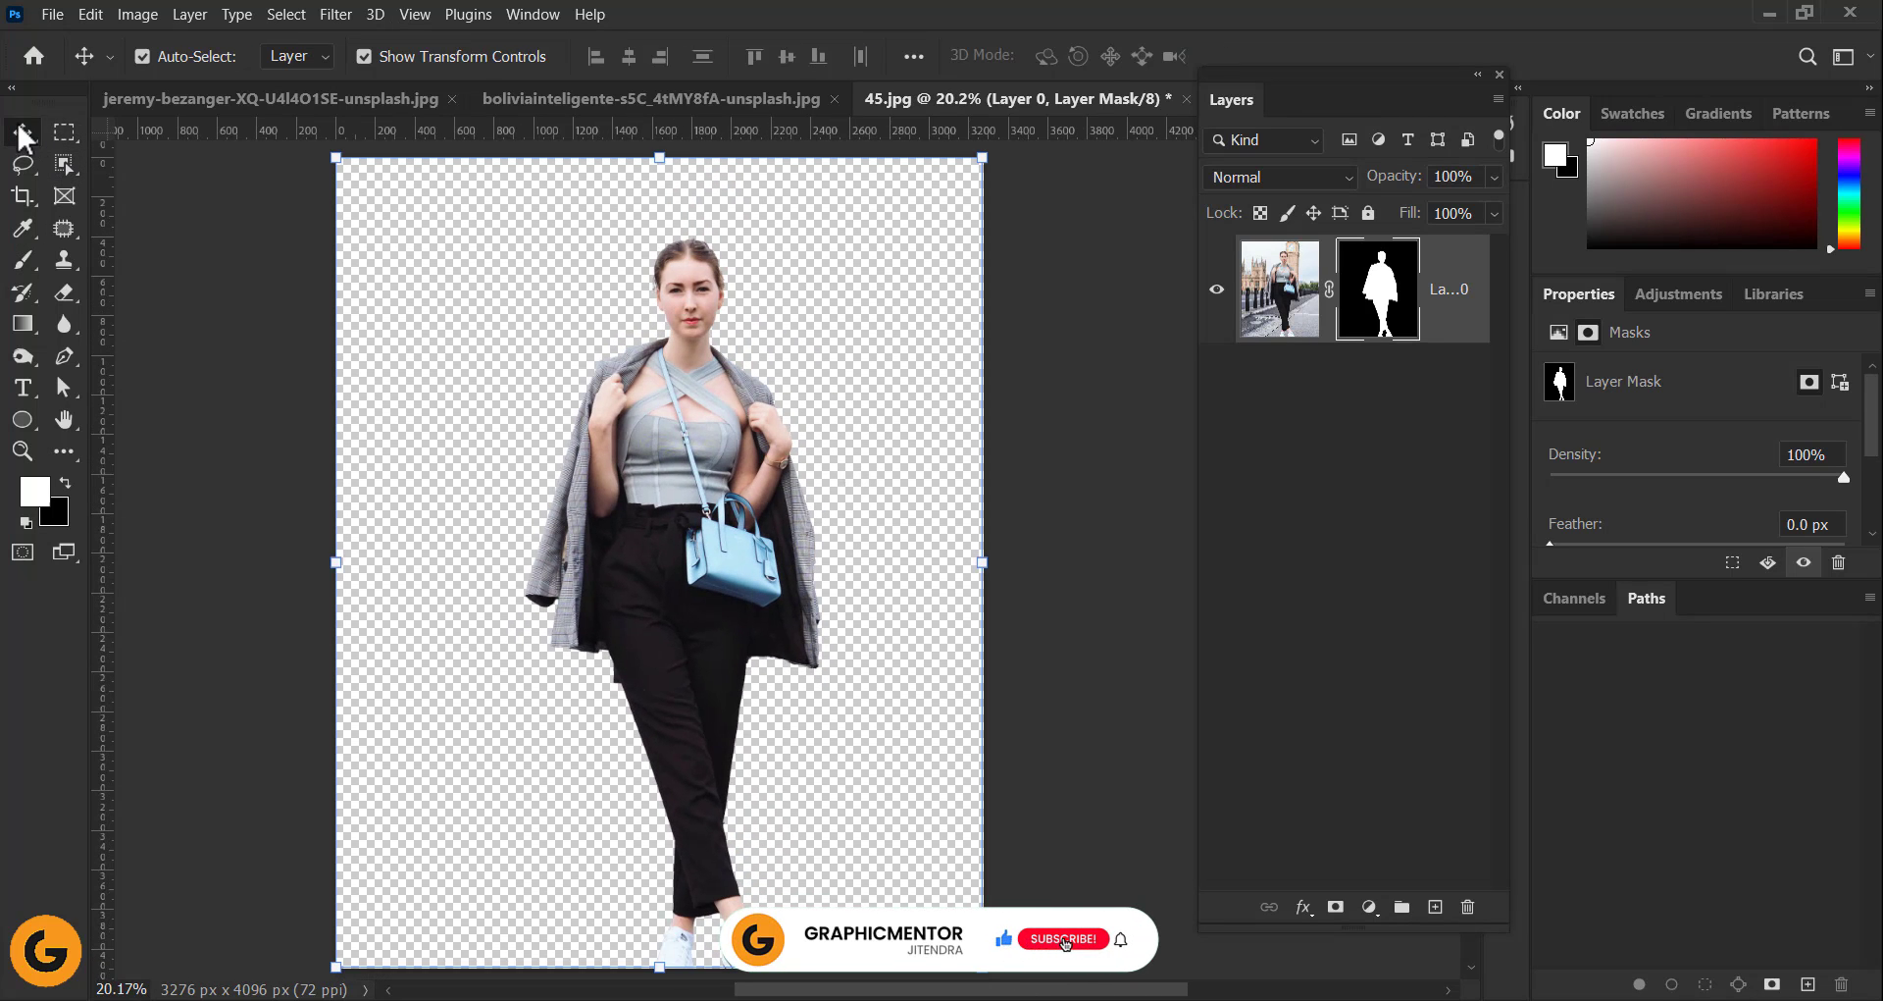
pyautogui.click(1273, 423)
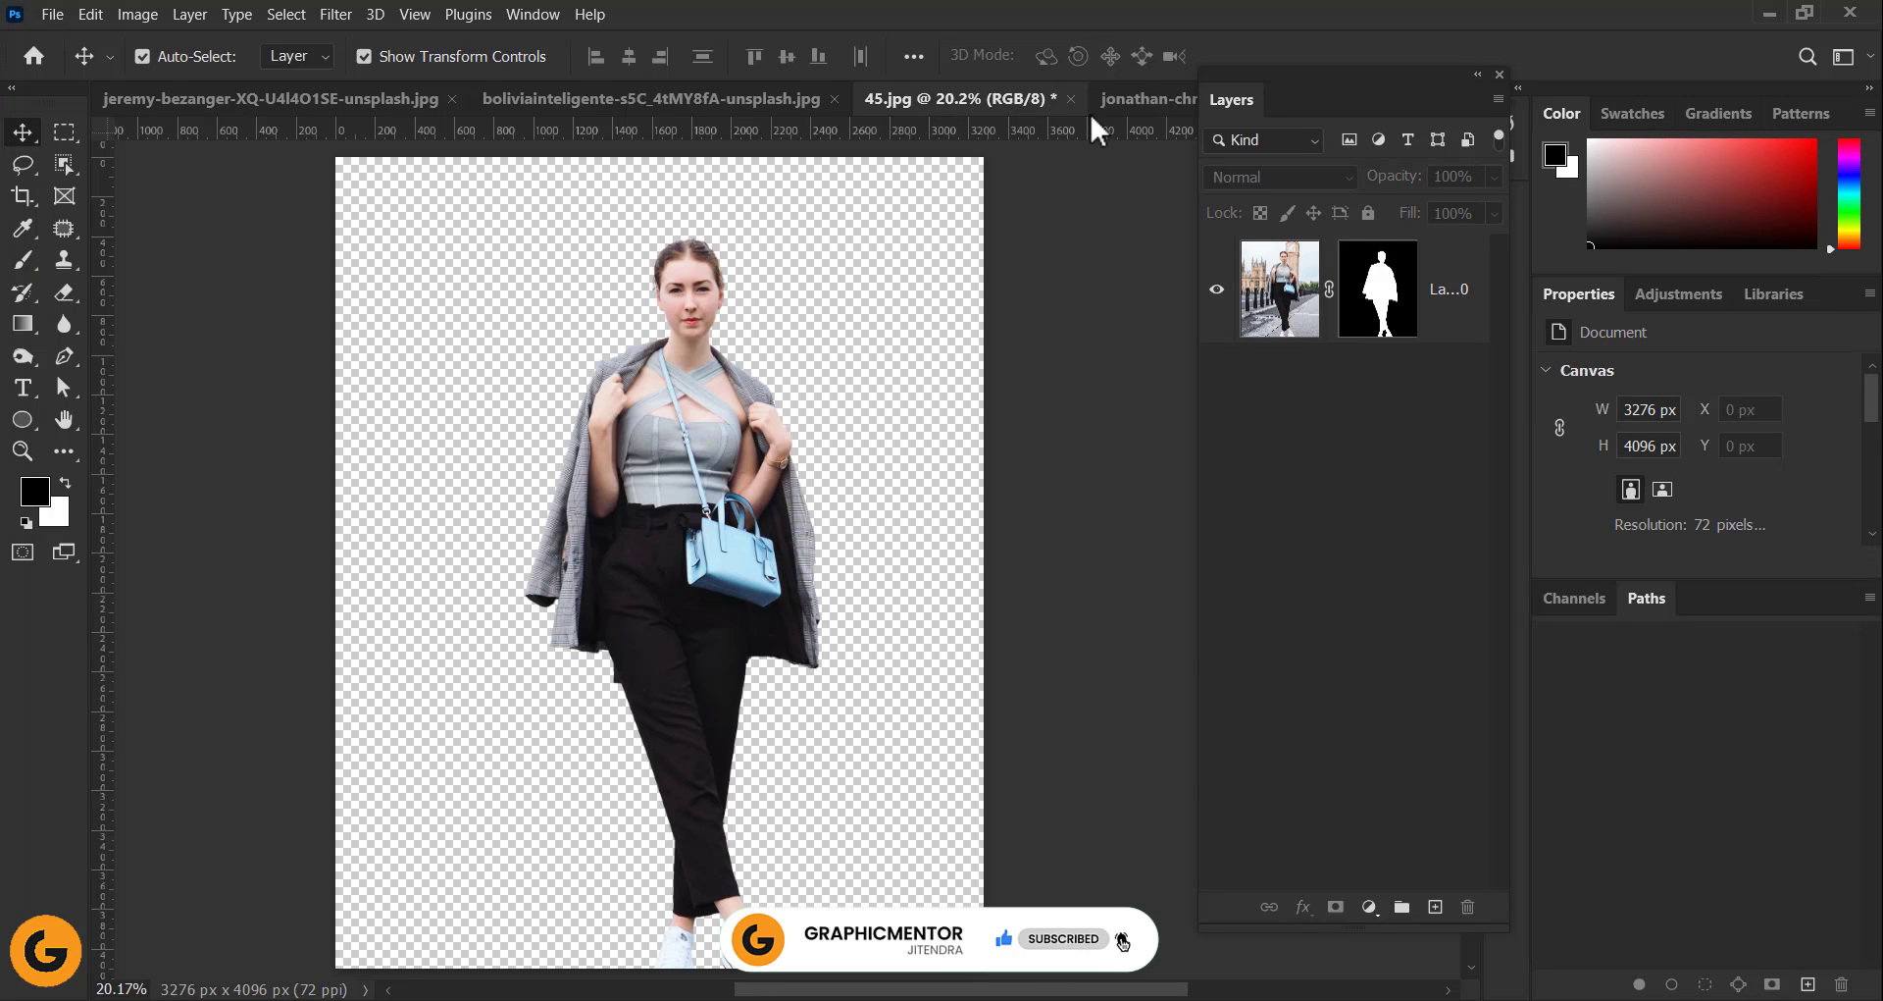
pyautogui.click(1119, 101)
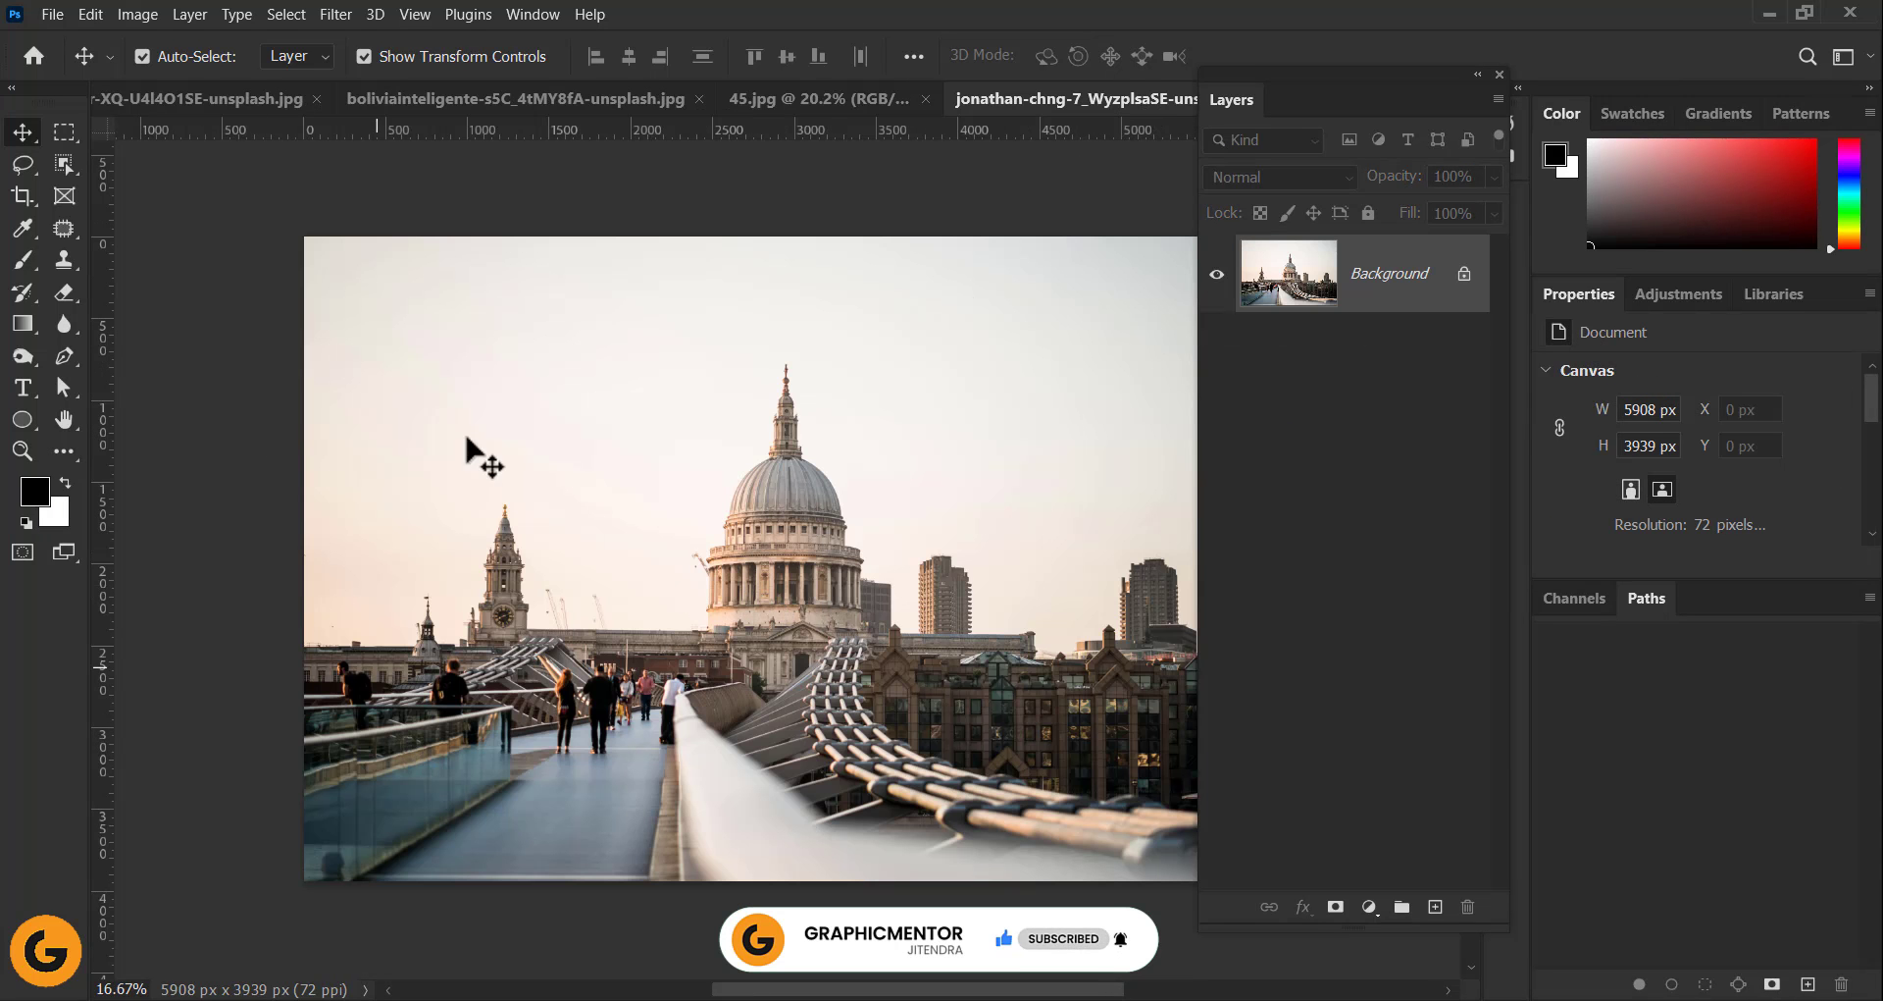
# - Bring the masked woman from 45.jpg into the cathedral photo's document and place her in the foreground of the bridge walkway
pyautogui.click(796, 101)
pyautogui.moveTo(761, 466); pyautogui.dragTo(534, 806)
pyautogui.moveTo(497, 458); pyautogui.dragTo(631, 507)
pyautogui.moveTo(578, 868); pyautogui.dragTo(598, 810)
pyautogui.click(1378, 56)
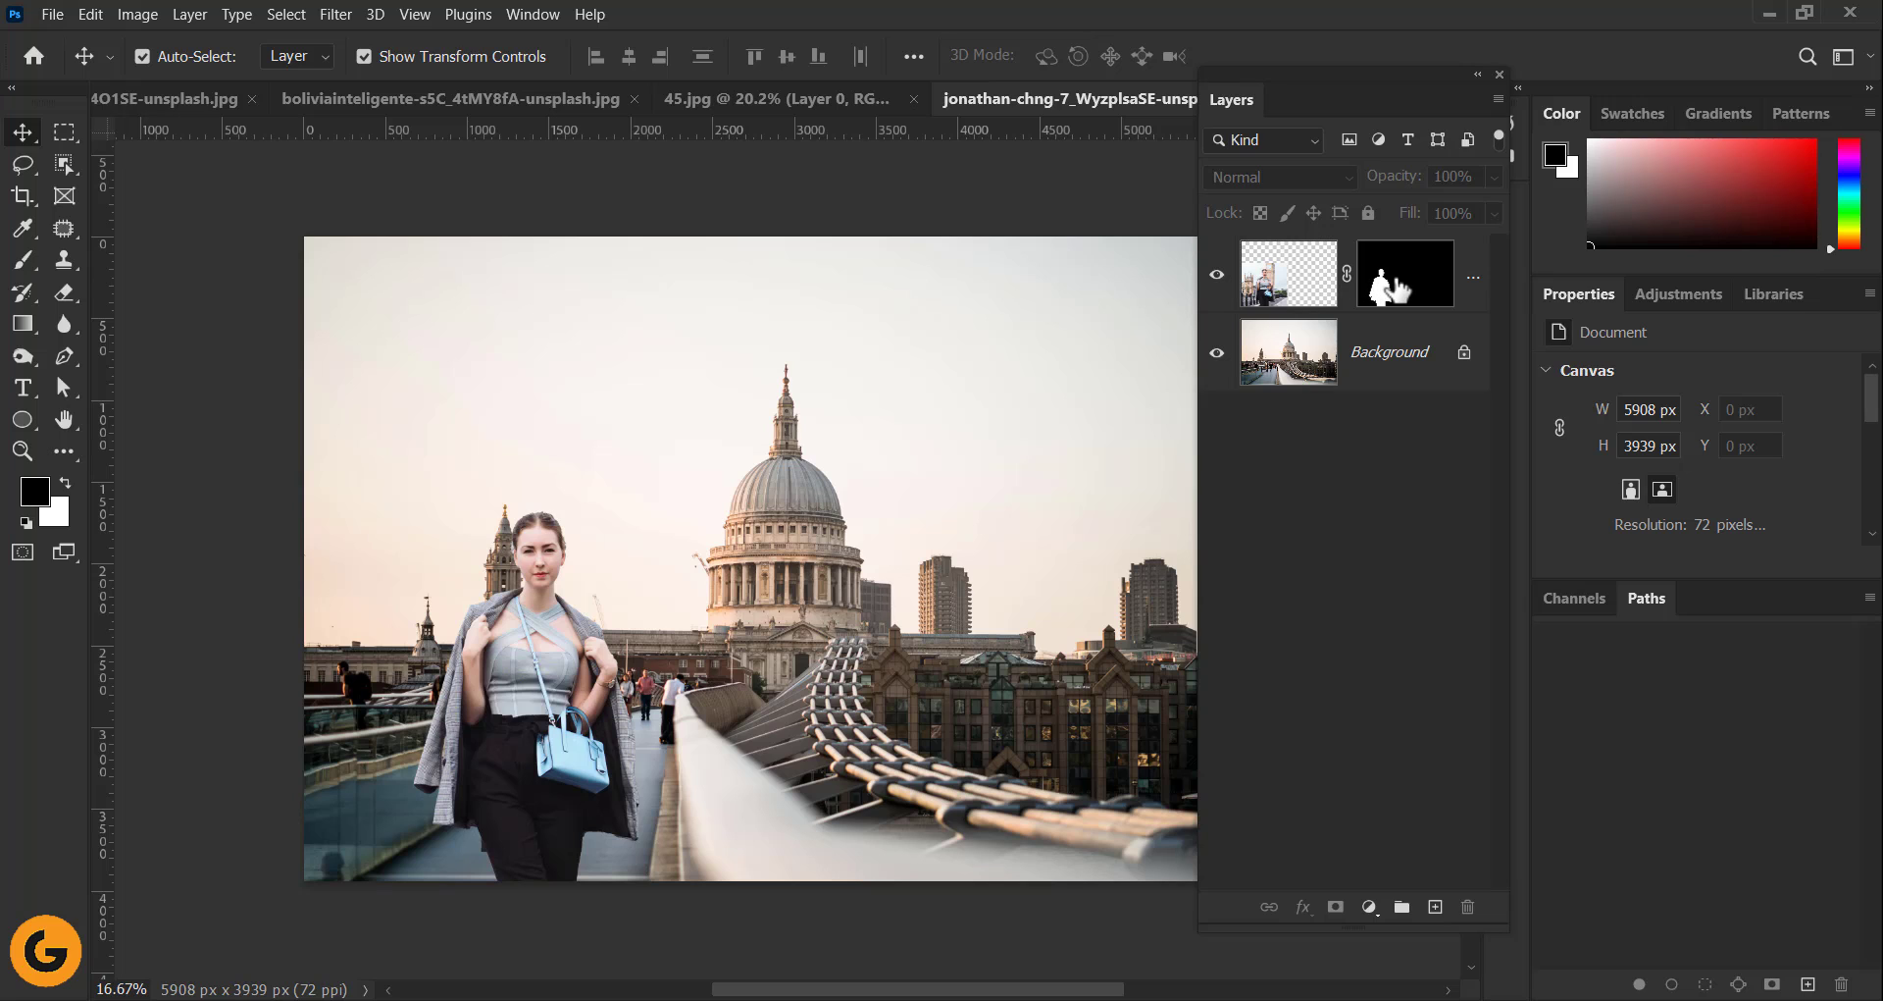
# - Switch back to 45.jpg and set up the Brush tool with a Hard Round tip at 200 px
pyautogui.click(843, 100)
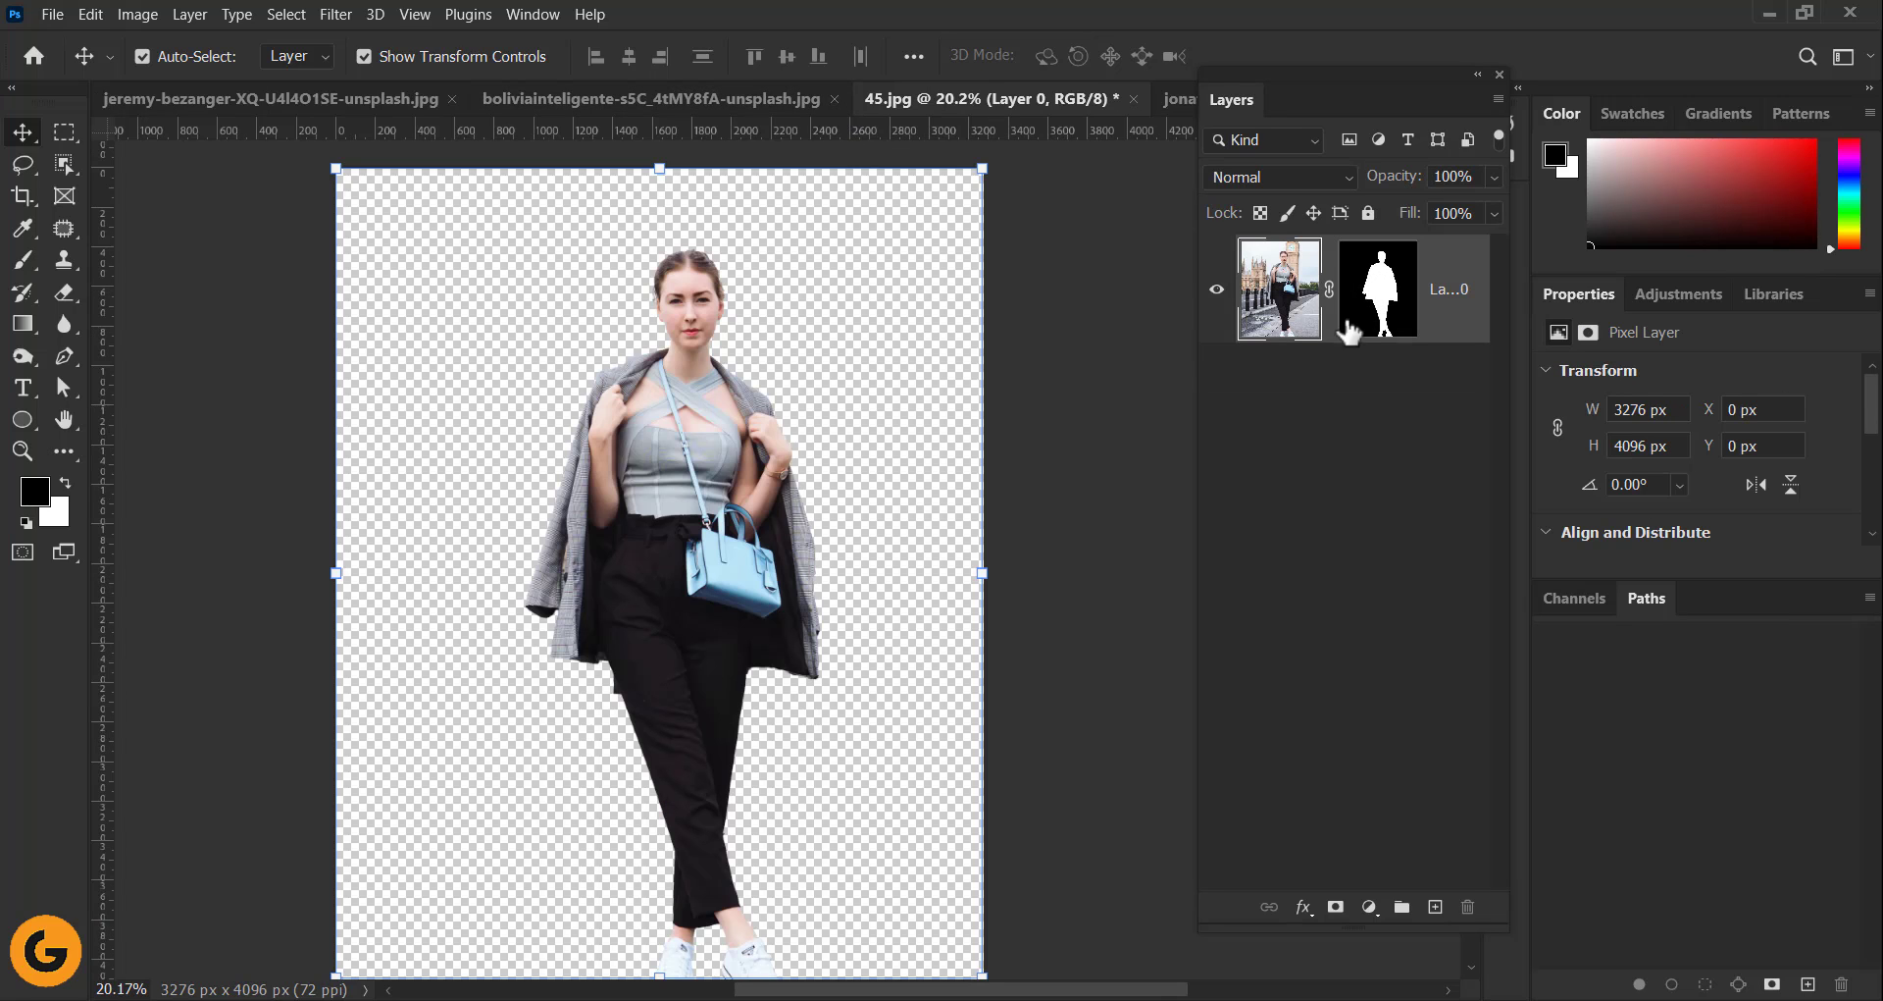
pyautogui.scroll(-3, 740, 744)
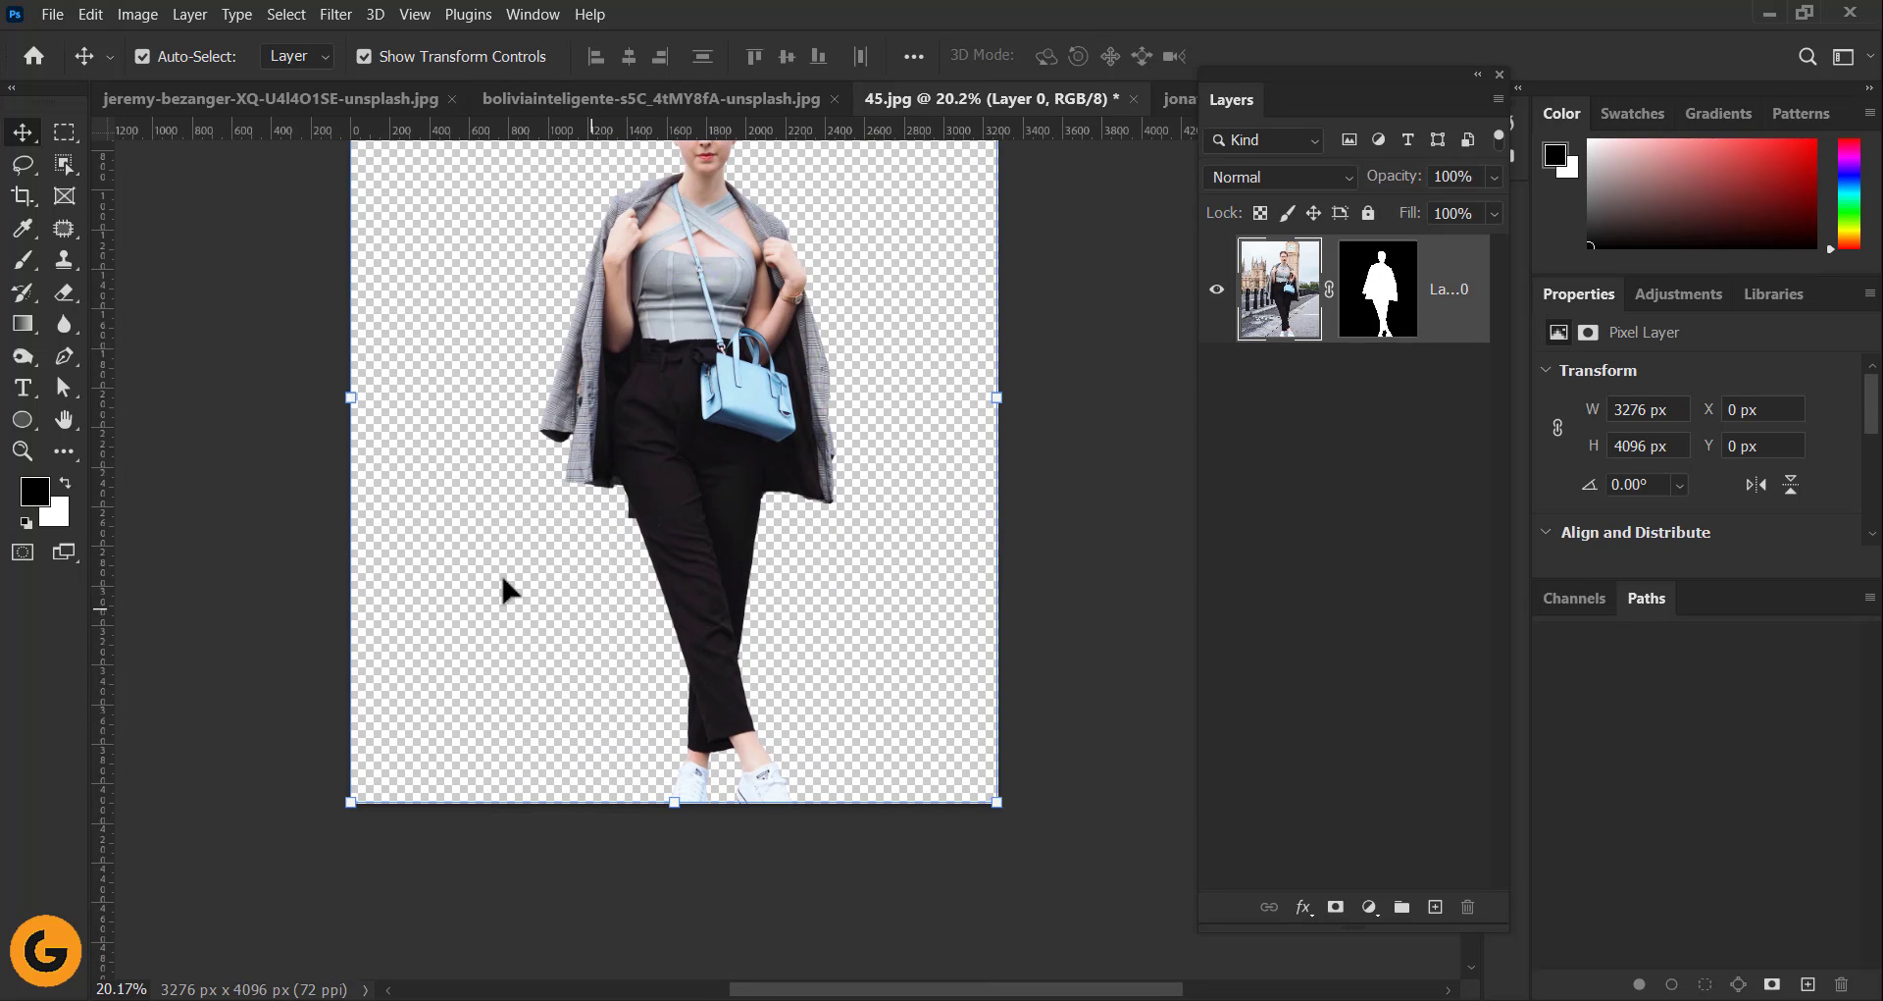
pyautogui.click(24, 260)
pyautogui.rightClick(24, 260)
pyautogui.click(128, 261)
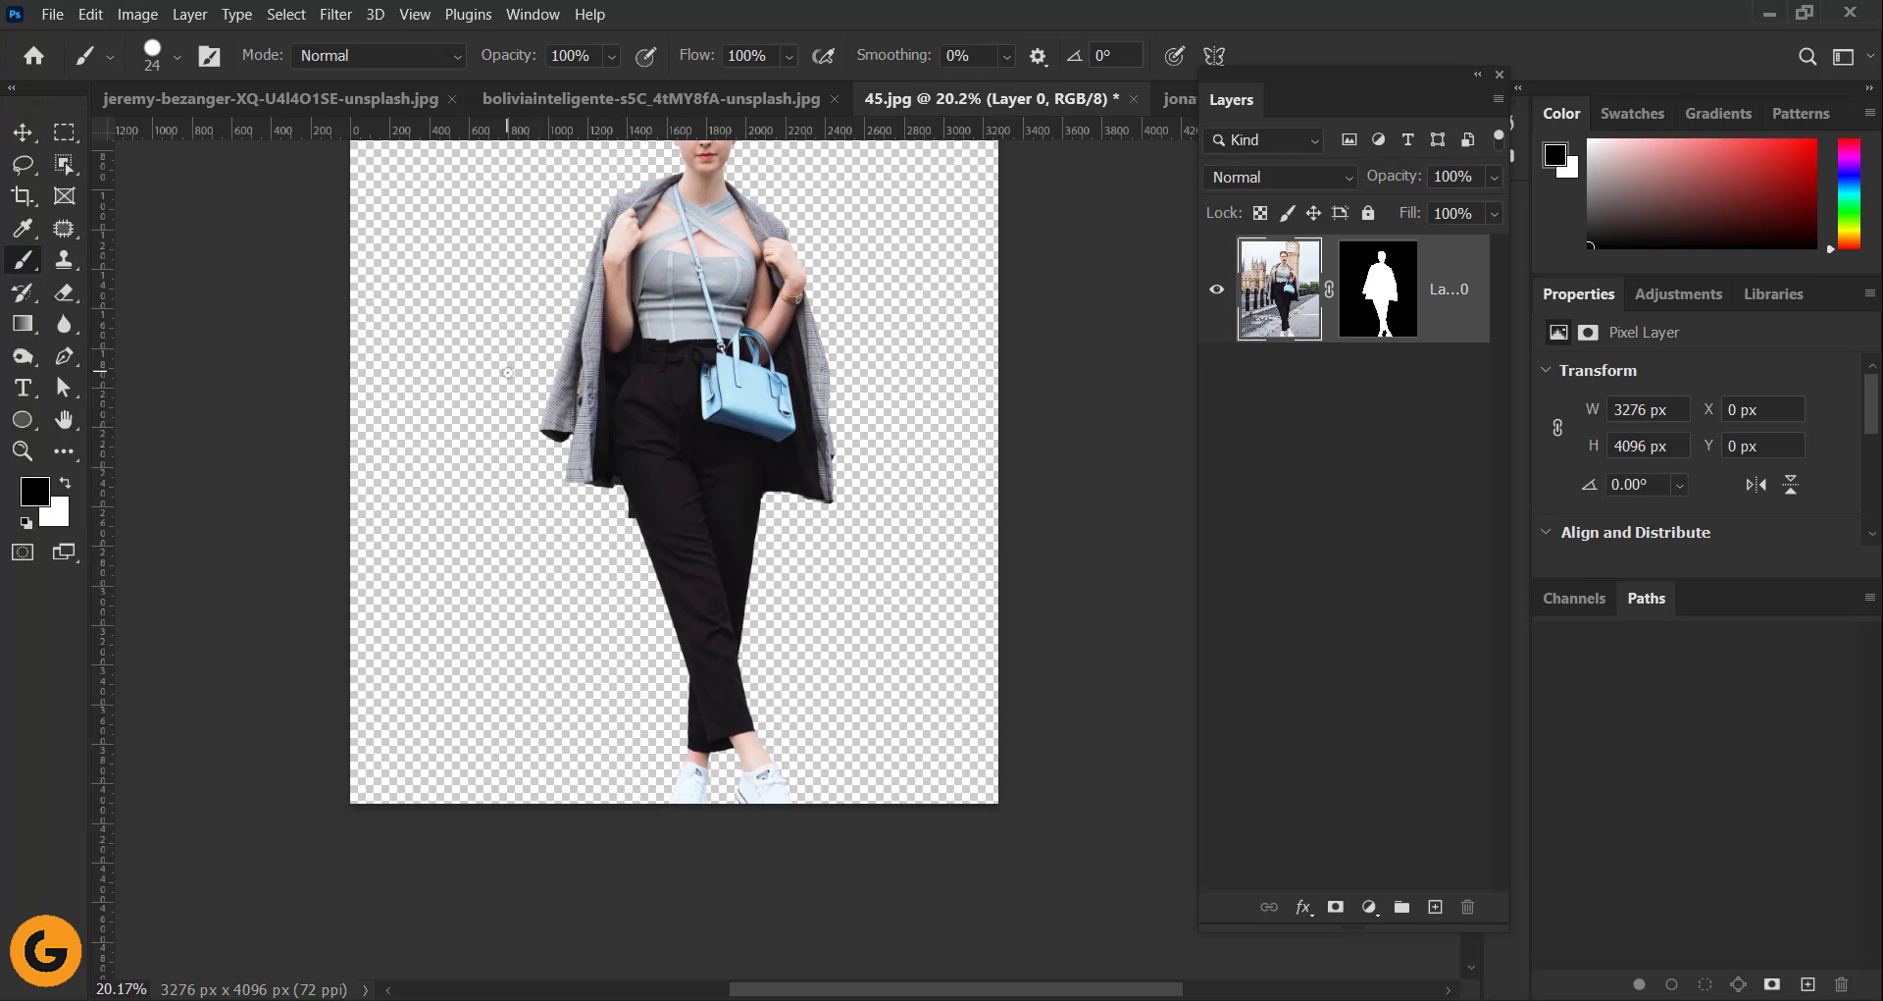
pyautogui.rightClick(463, 434)
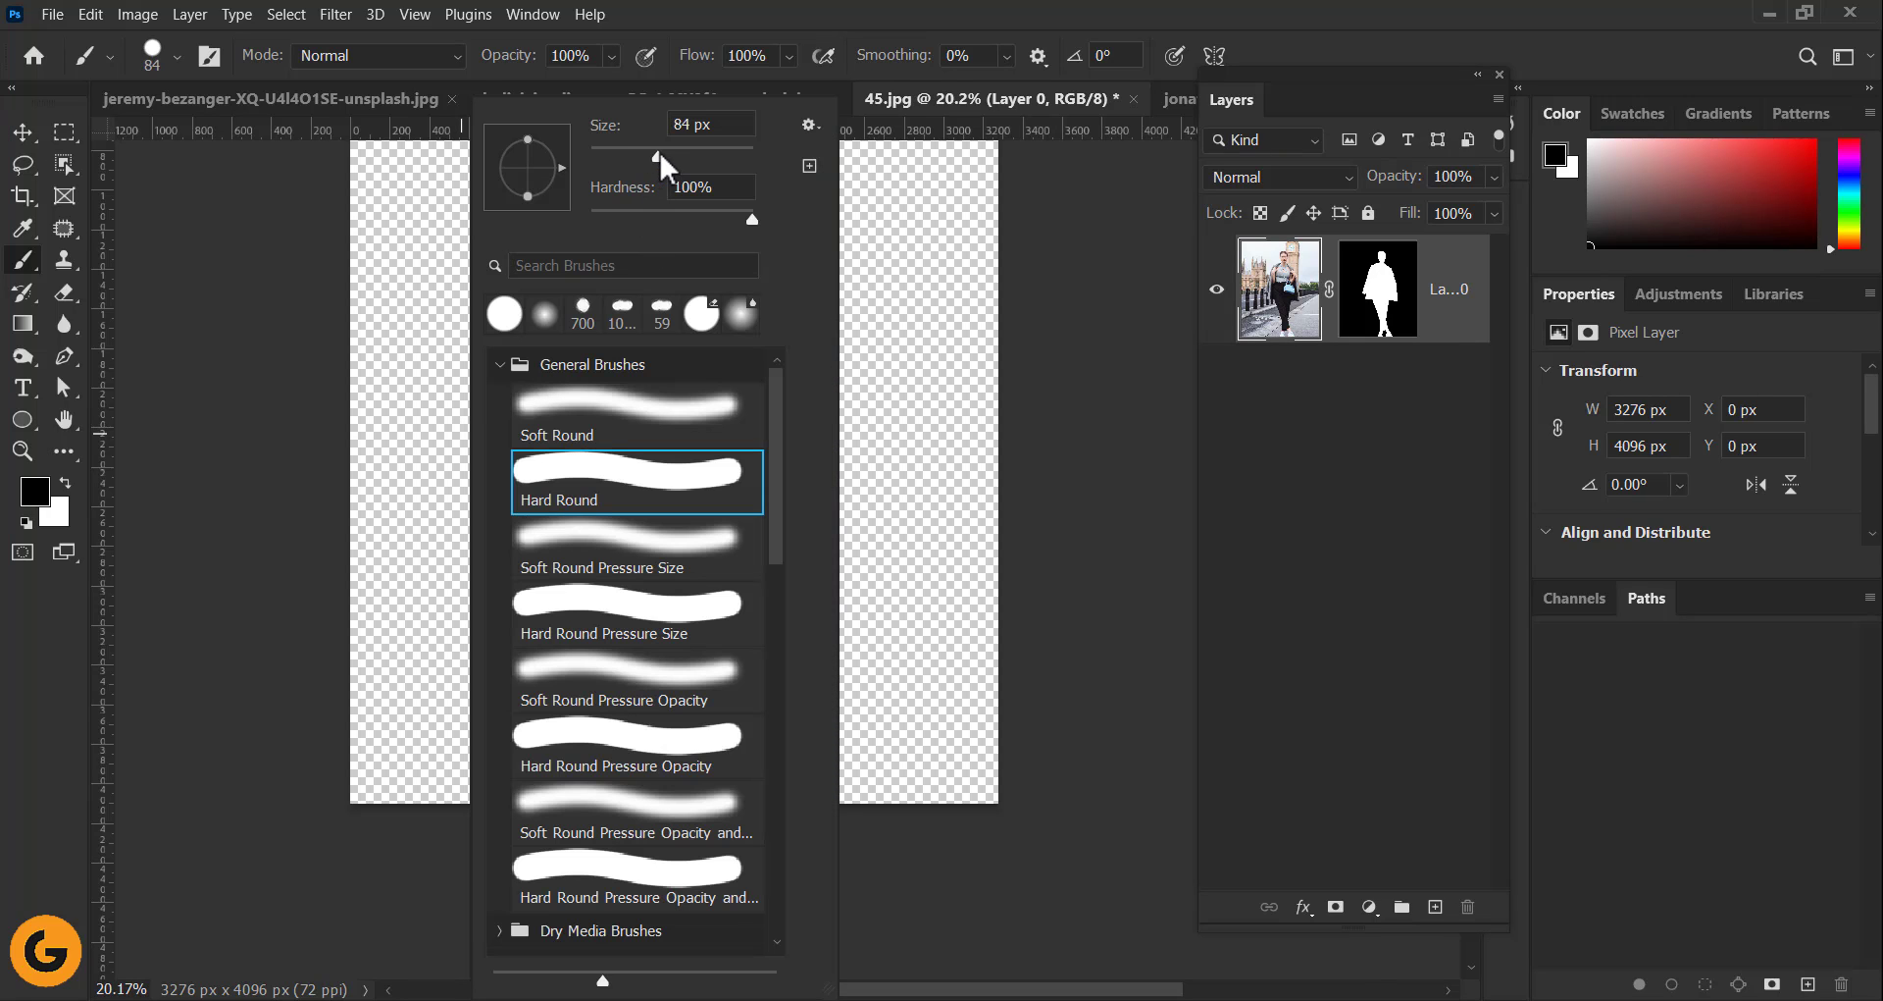
pyautogui.click(799, 12)
pyautogui.press(']')
pyautogui.press(']')
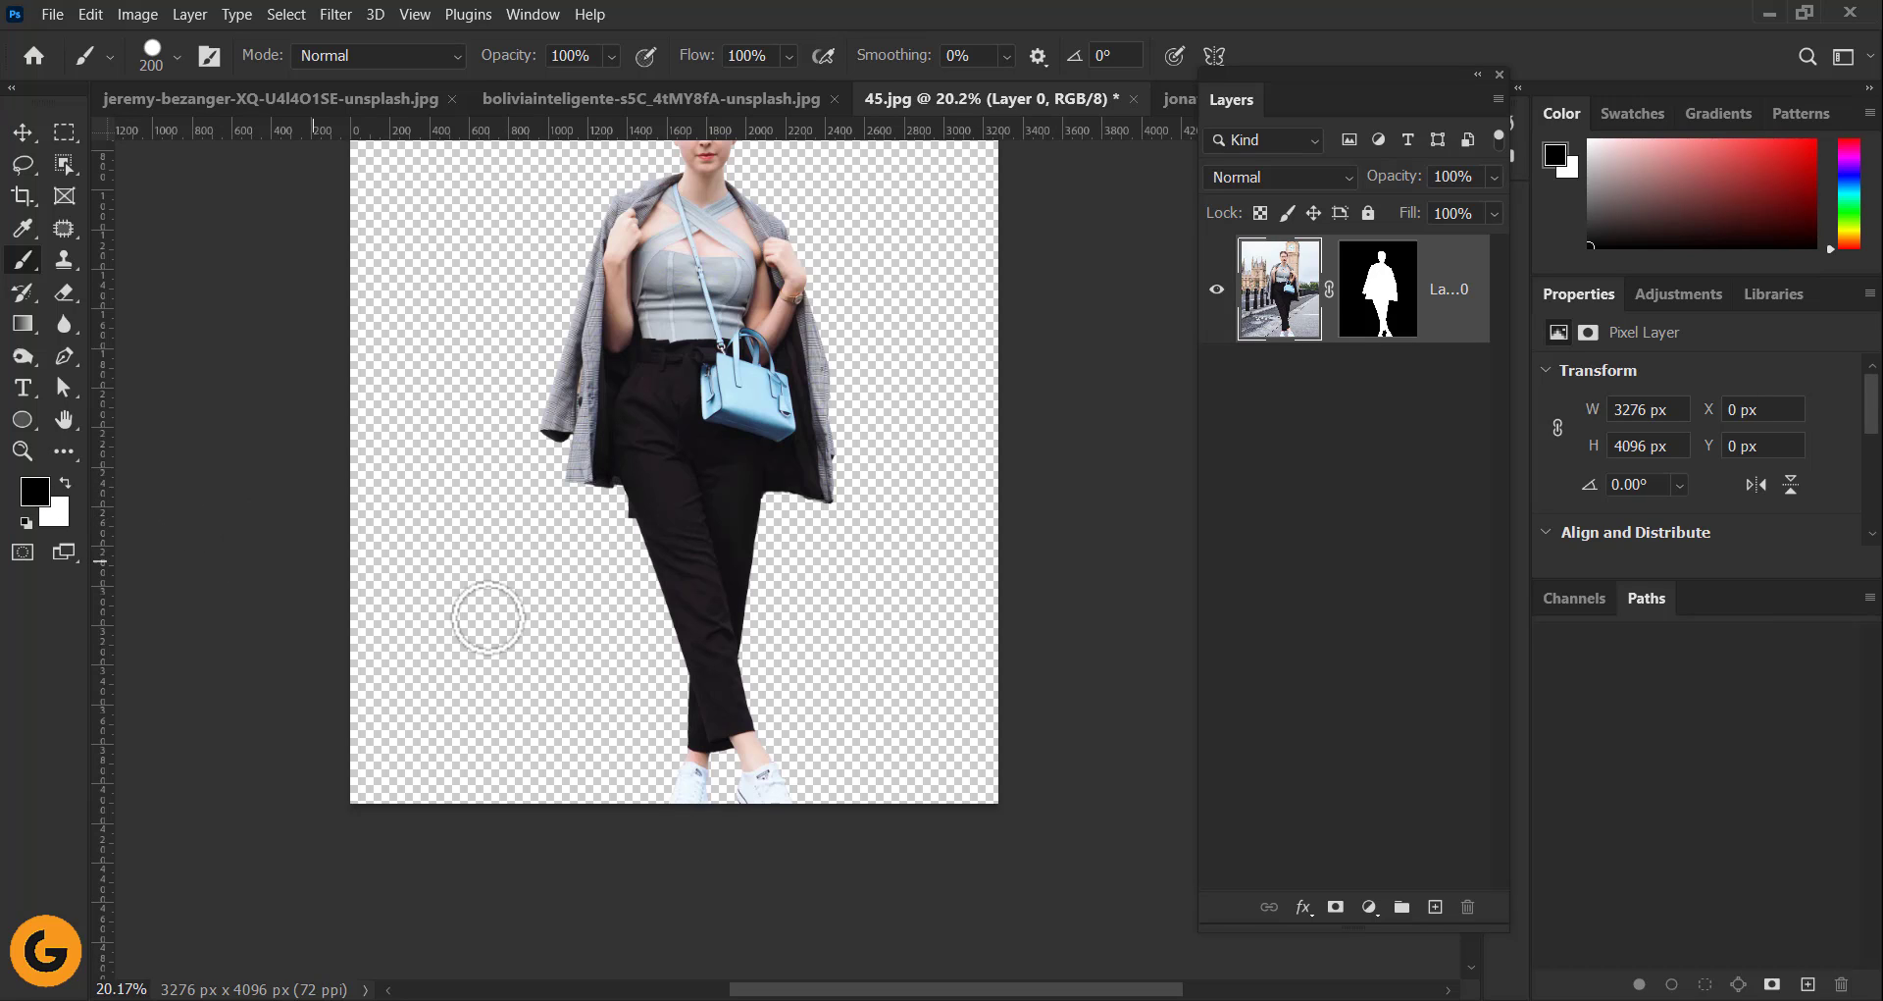
# - Try painting a black stroke across the lower trouser legs on the image layer itself instead of its mask
pyautogui.click(711, 683)
pyautogui.click(1393, 312)
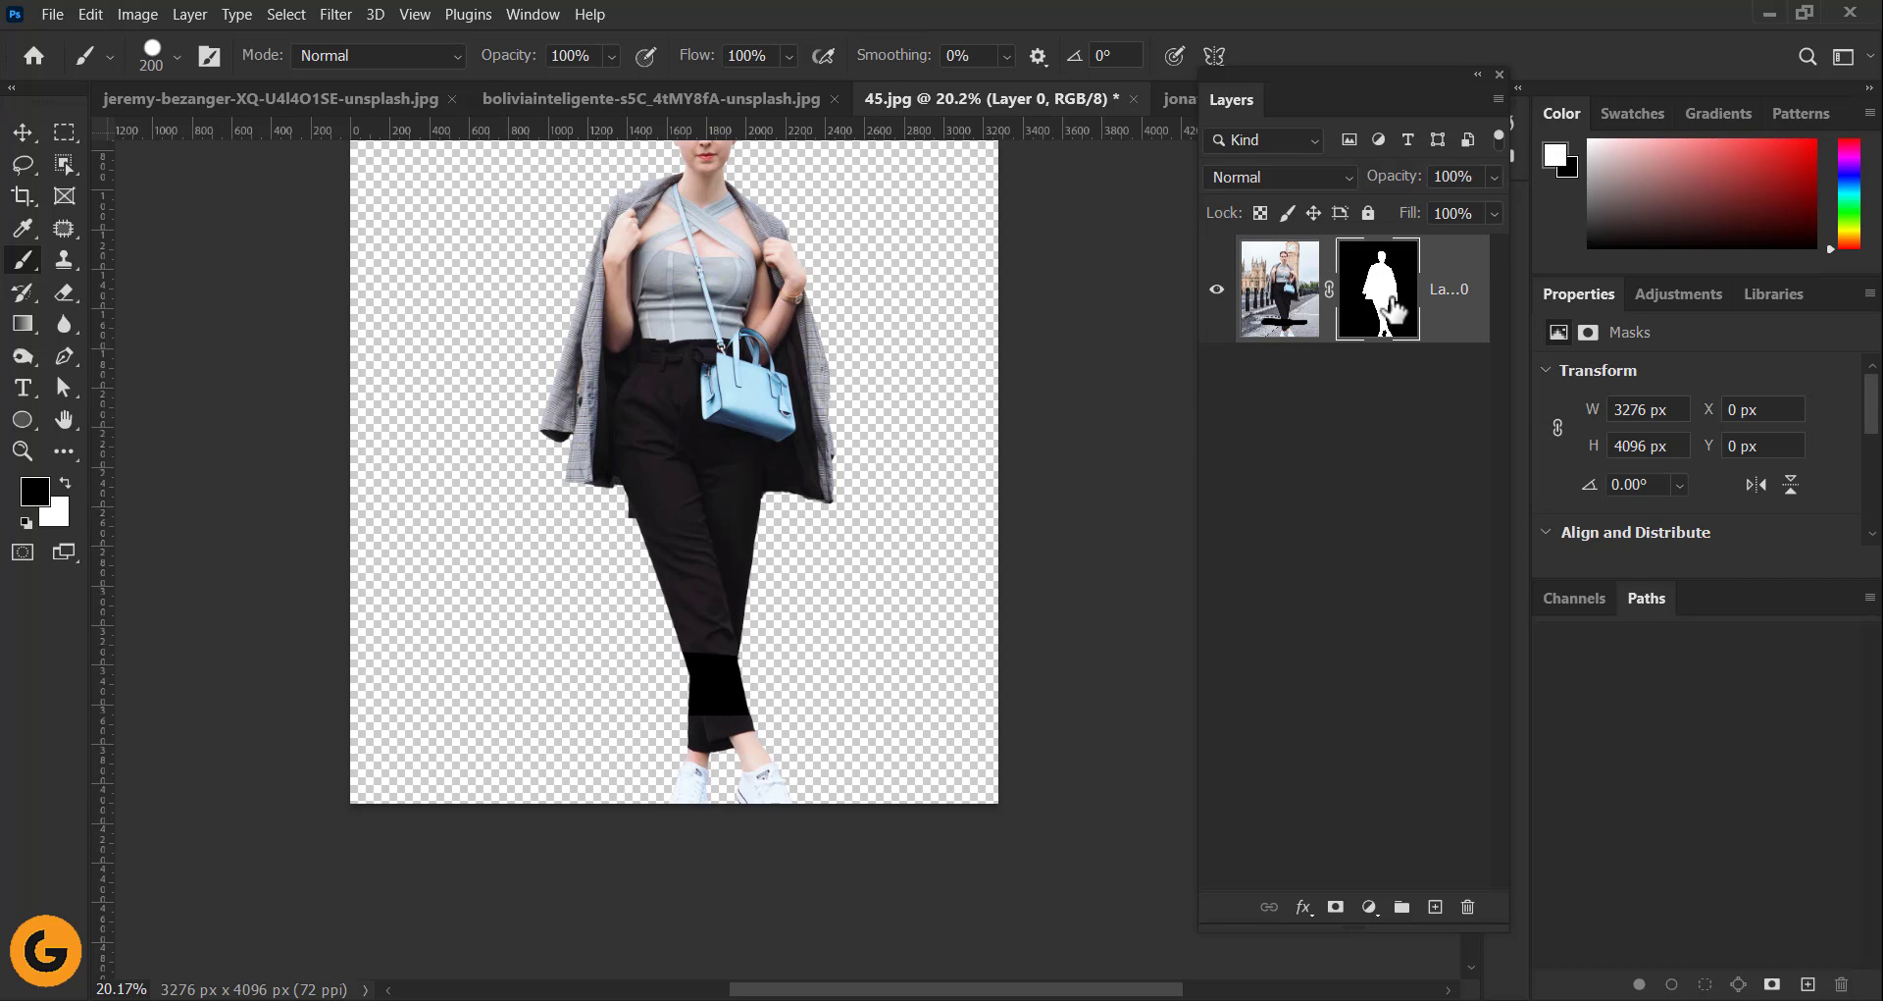
pyautogui.click(1300, 334)
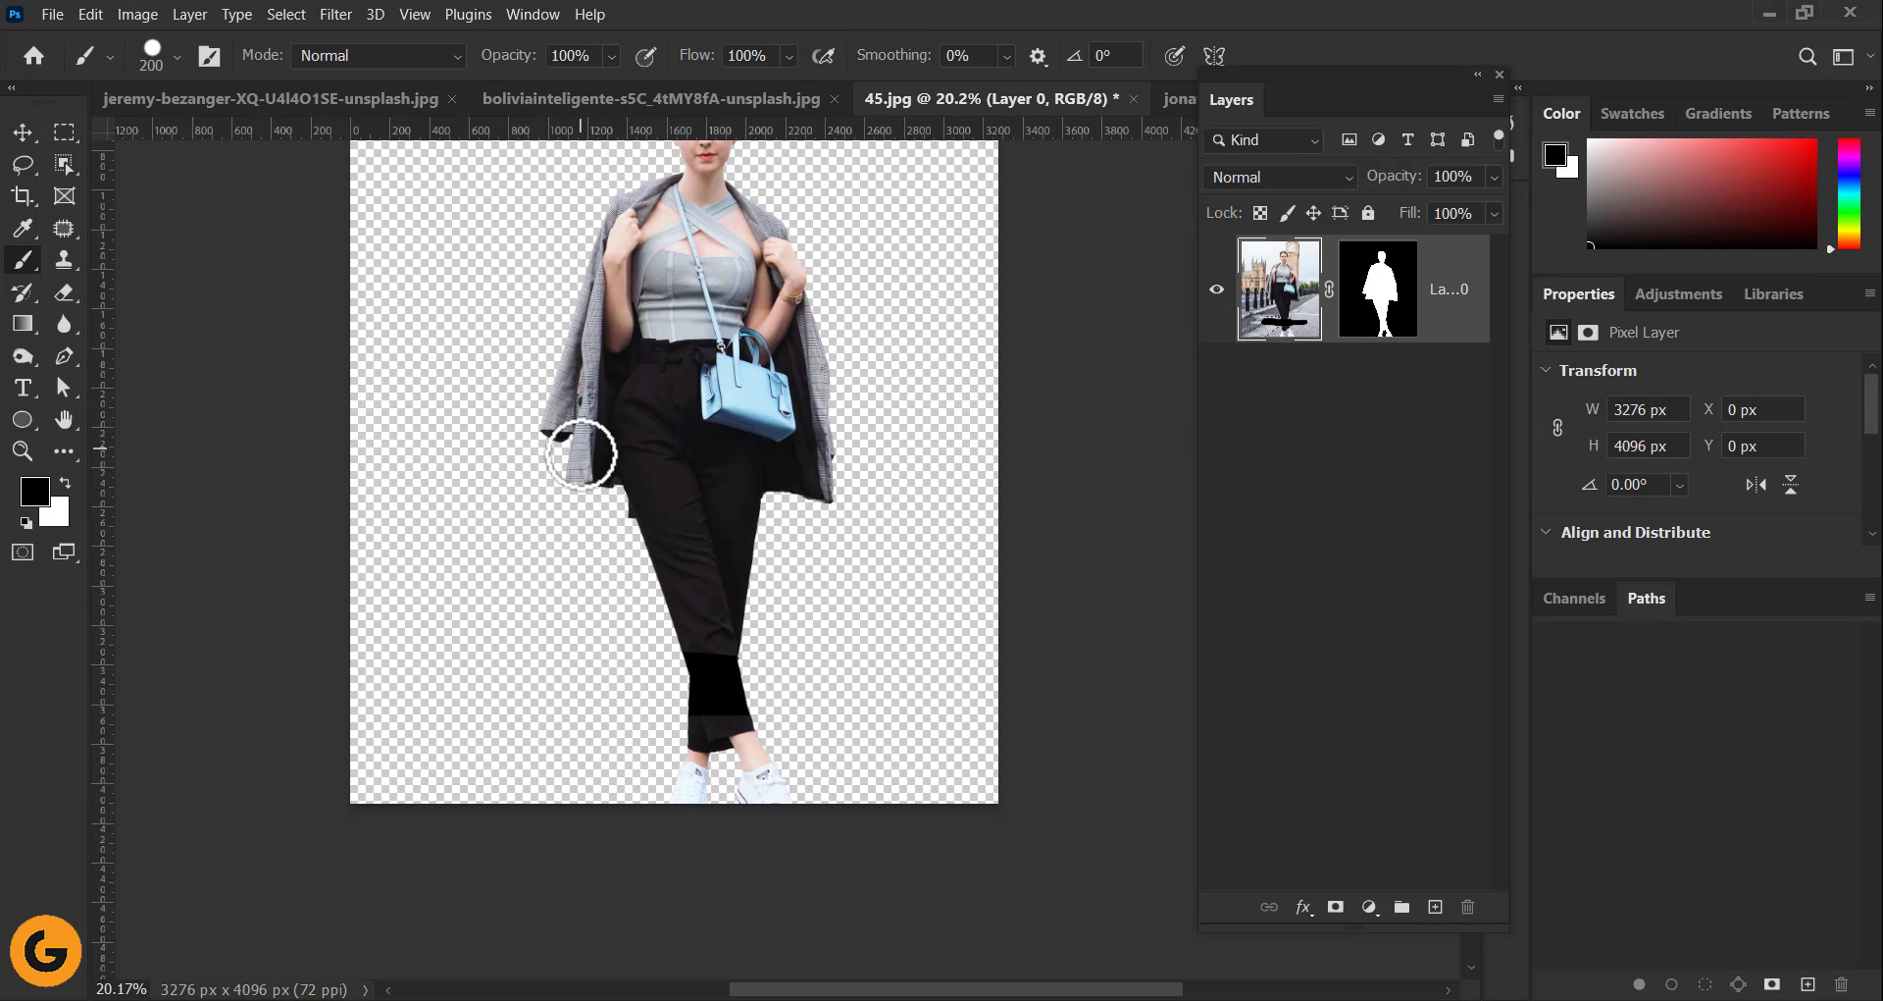
# - Paint black on the layer mask to hide the legs below the jacket, and bring them back by painting white
pyautogui.click(1369, 313)
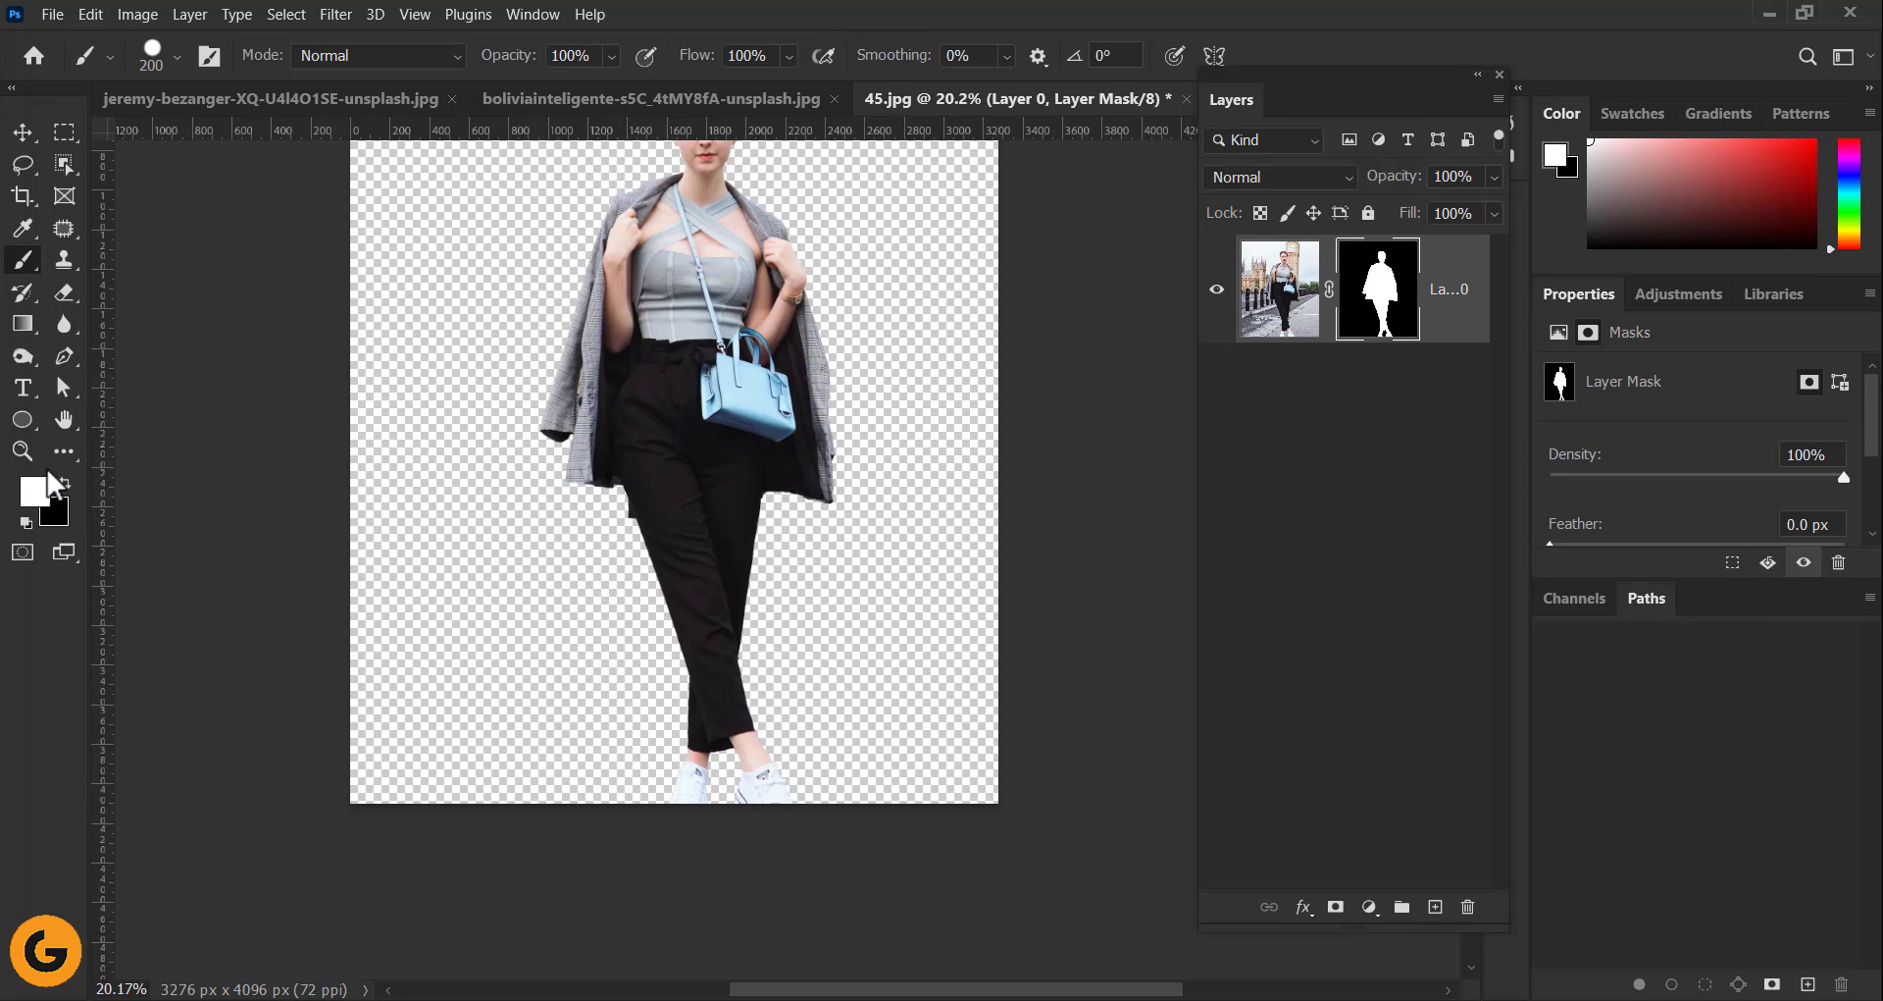
pyautogui.click(62, 484)
pyautogui.moveTo(635, 667)
pyautogui.mouseDown()
pyautogui.moveTo(806, 676)
pyautogui.moveTo(818, 752)
pyautogui.moveTo(767, 773)
pyautogui.moveTo(838, 832)
pyautogui.moveTo(766, 693)
pyautogui.moveTo(790, 646)
pyautogui.moveTo(650, 582)
pyautogui.moveTo(698, 586)
pyautogui.moveTo(608, 536)
pyautogui.moveTo(659, 525)
pyautogui.moveTo(616, 511)
pyautogui.moveTo(690, 510)
pyautogui.moveTo(903, 540)
pyautogui.moveTo(702, 512)
pyautogui.moveTo(782, 542)
pyautogui.mouseUp()
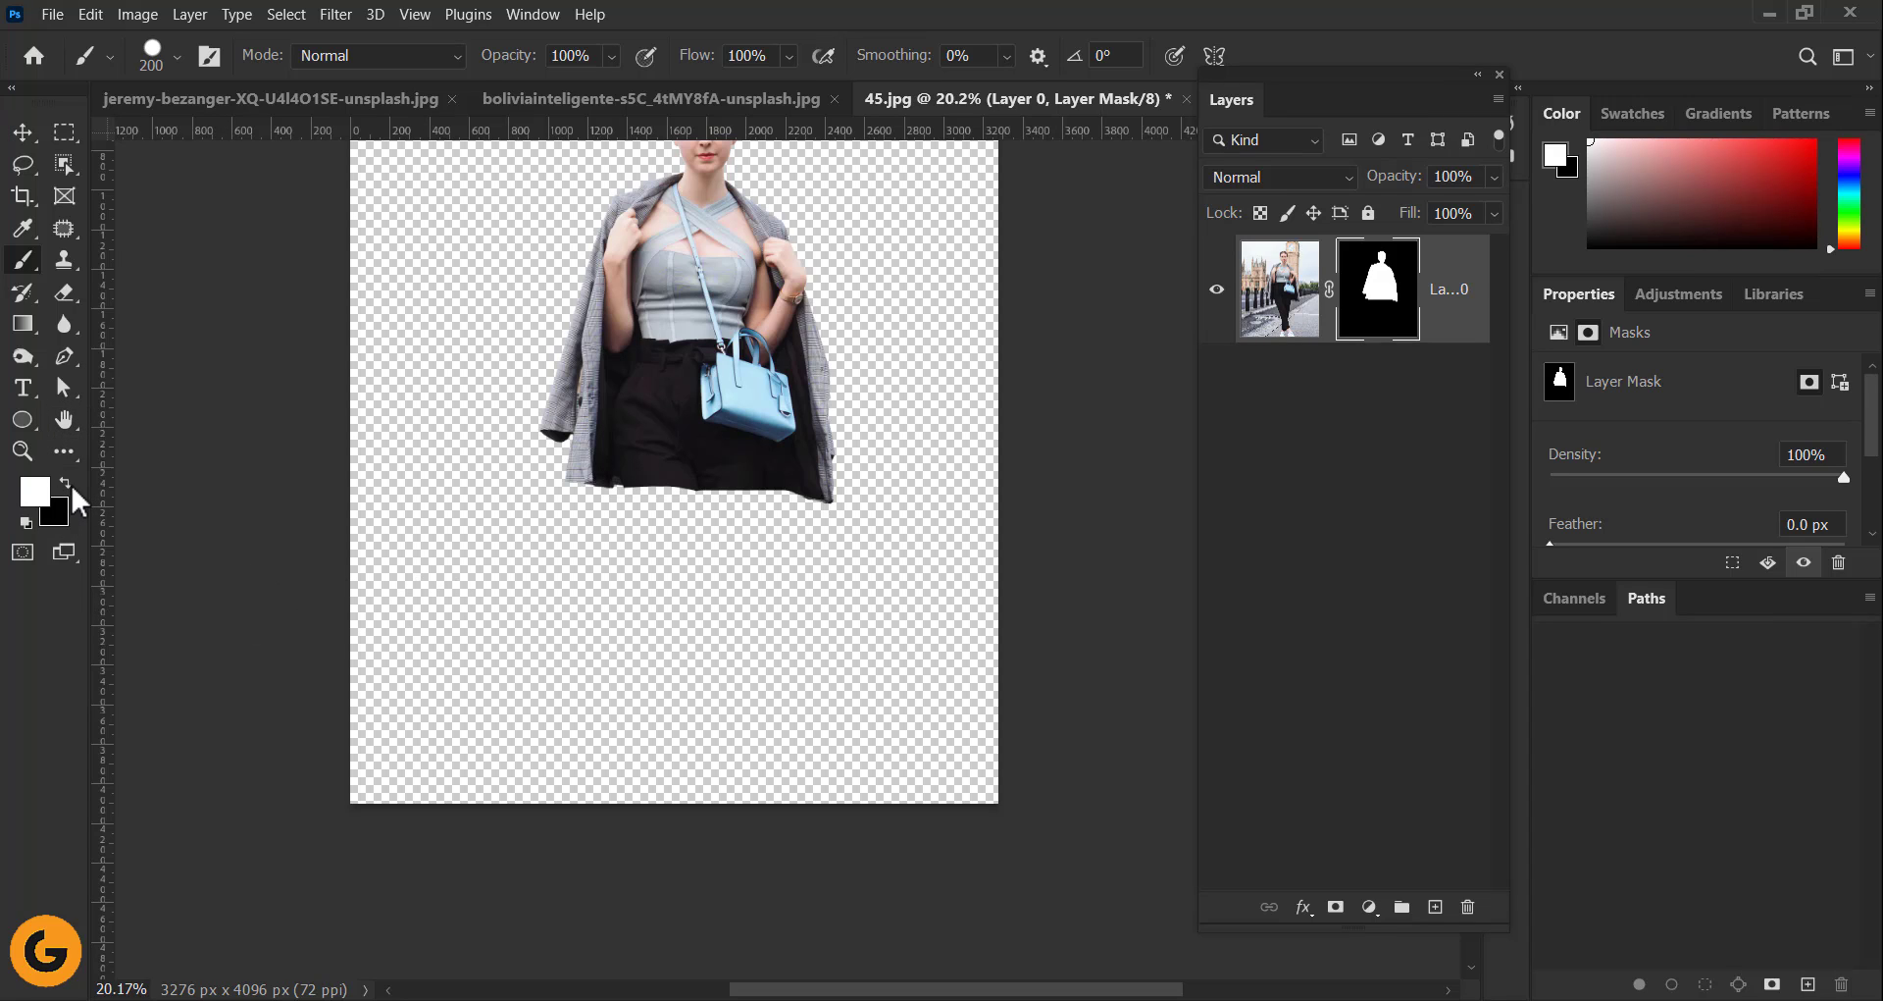
pyautogui.moveTo(640, 465)
pyautogui.mouseDown()
pyautogui.moveTo(689, 627)
pyautogui.moveTo(668, 467)
pyautogui.moveTo(707, 535)
pyautogui.moveTo(709, 679)
pyautogui.moveTo(673, 725)
pyautogui.moveTo(723, 780)
pyautogui.moveTo(709, 745)
pyautogui.moveTo(707, 810)
pyautogui.moveTo(689, 810)
pyautogui.moveTo(717, 728)
pyautogui.moveTo(766, 836)
pyautogui.moveTo(766, 742)
pyautogui.moveTo(726, 619)
pyautogui.moveTo(740, 457)
pyautogui.moveTo(779, 822)
pyautogui.moveTo(799, 806)
pyautogui.moveTo(642, 471)
pyautogui.moveTo(685, 669)
pyautogui.moveTo(665, 454)
pyautogui.moveTo(638, 467)
pyautogui.moveTo(685, 622)
pyautogui.moveTo(693, 795)
pyautogui.moveTo(772, 821)
pyautogui.mouseUp()
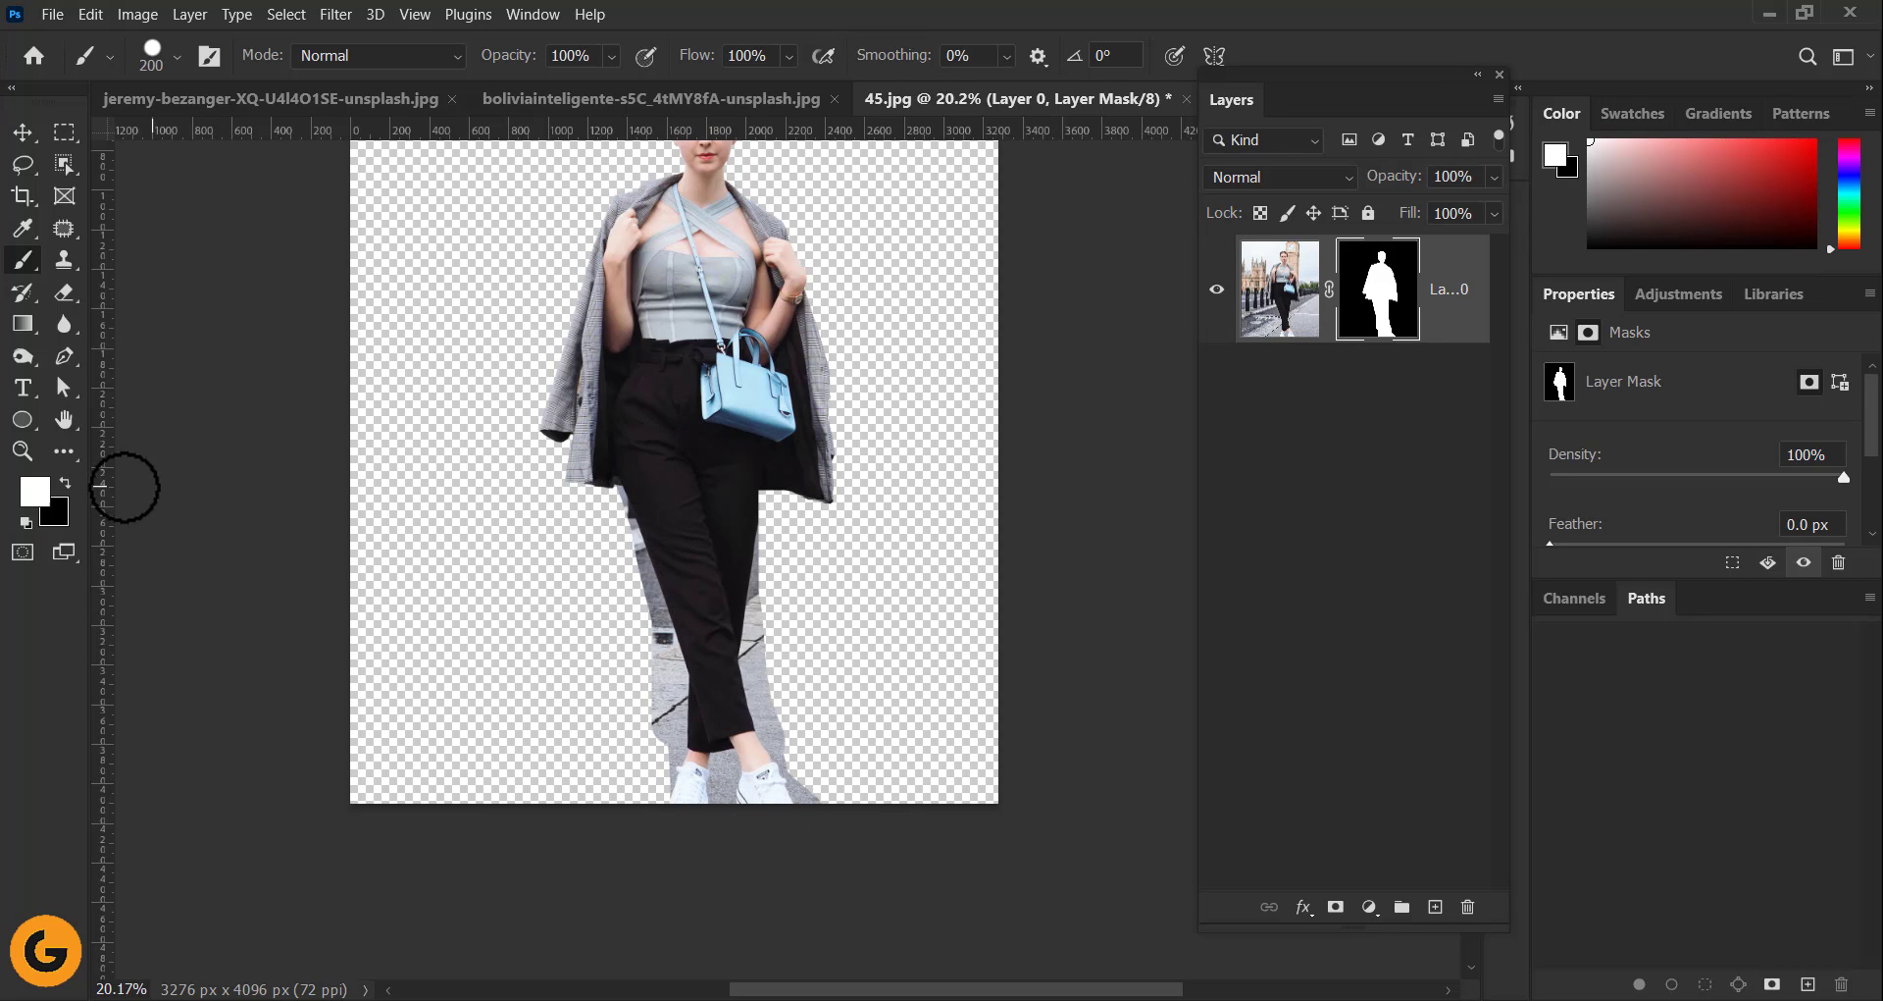
# - Paint black on the layer mask to hide the leftover pavement along the right side of the legs and shoe, reducing the brush to 150 px
pyautogui.click(64, 482)
pyautogui.scroll(2, 863, 550)
pyautogui.press('space')
pyautogui.moveTo(642, 590); pyautogui.dragTo(611, 534)
pyautogui.moveTo(675, 435)
pyautogui.mouseDown()
pyautogui.moveTo(642, 744)
pyautogui.moveTo(662, 708)
pyautogui.moveTo(634, 539)
pyautogui.moveTo(610, 572)
pyautogui.moveTo(707, 763)
pyautogui.moveTo(822, 822)
pyautogui.mouseUp()
pyautogui.press('space')
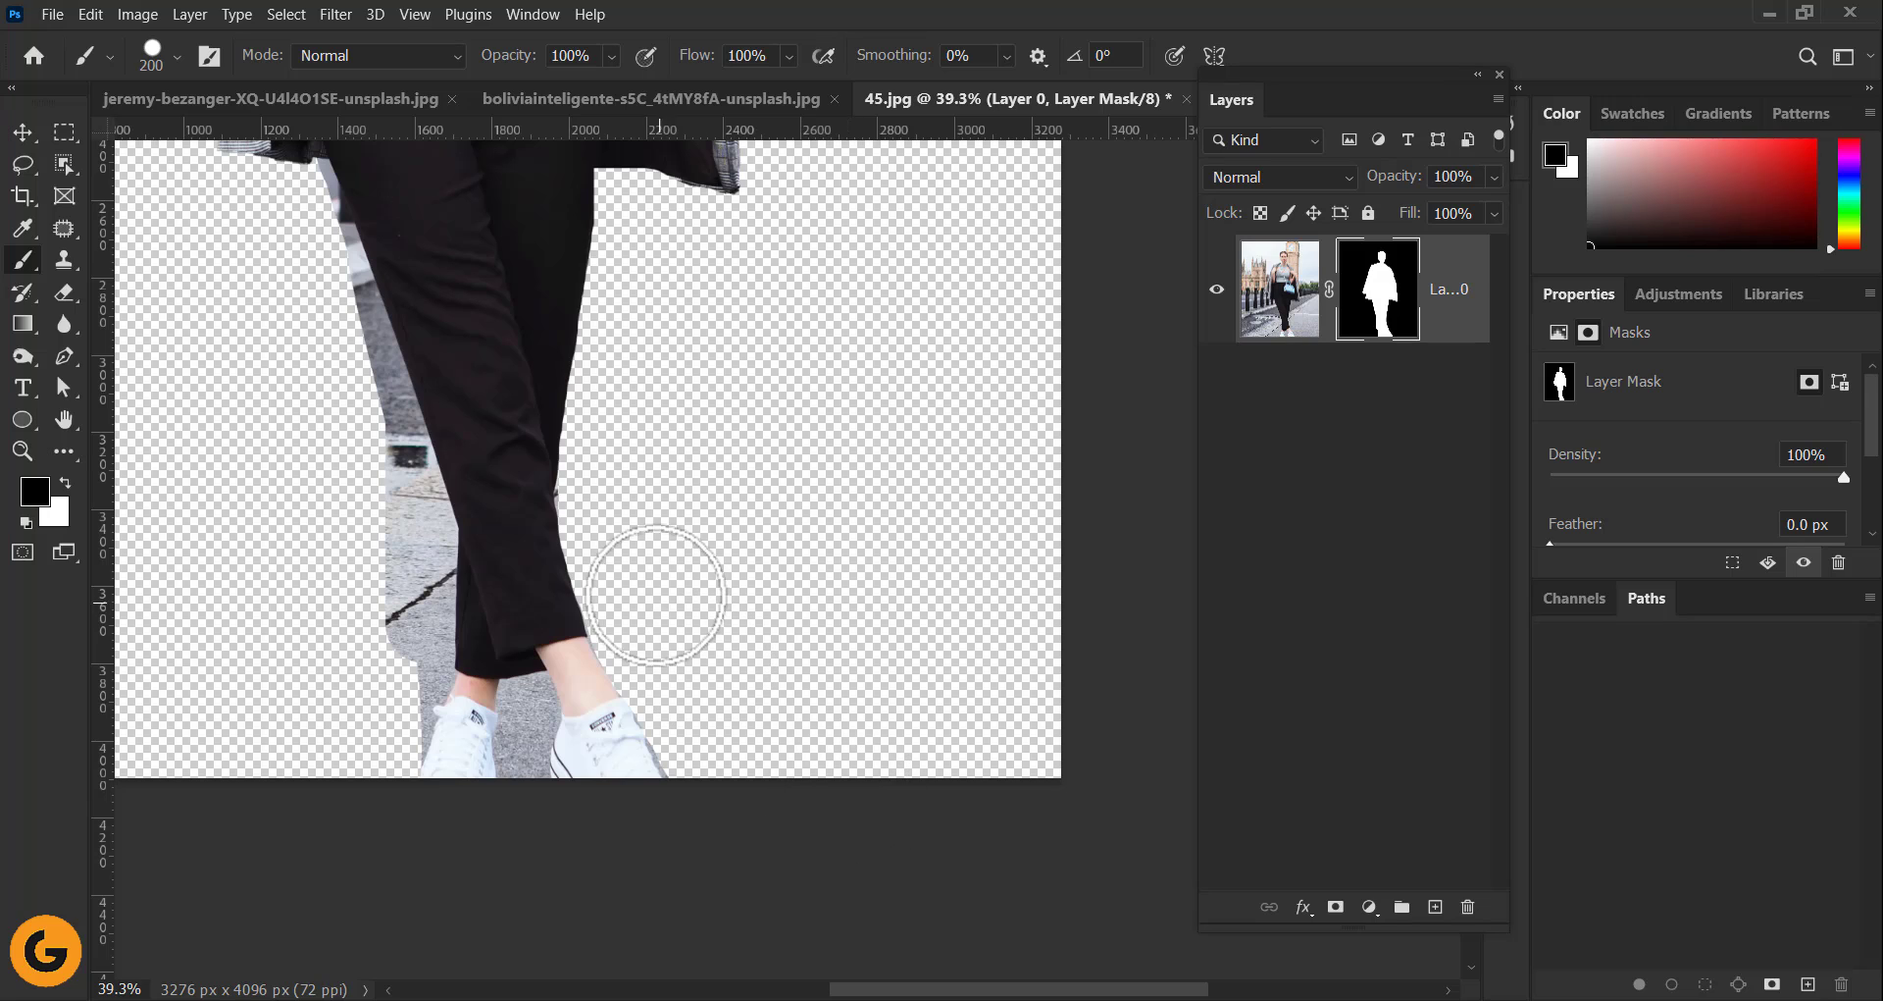
pyautogui.press('[')
pyautogui.press('[')
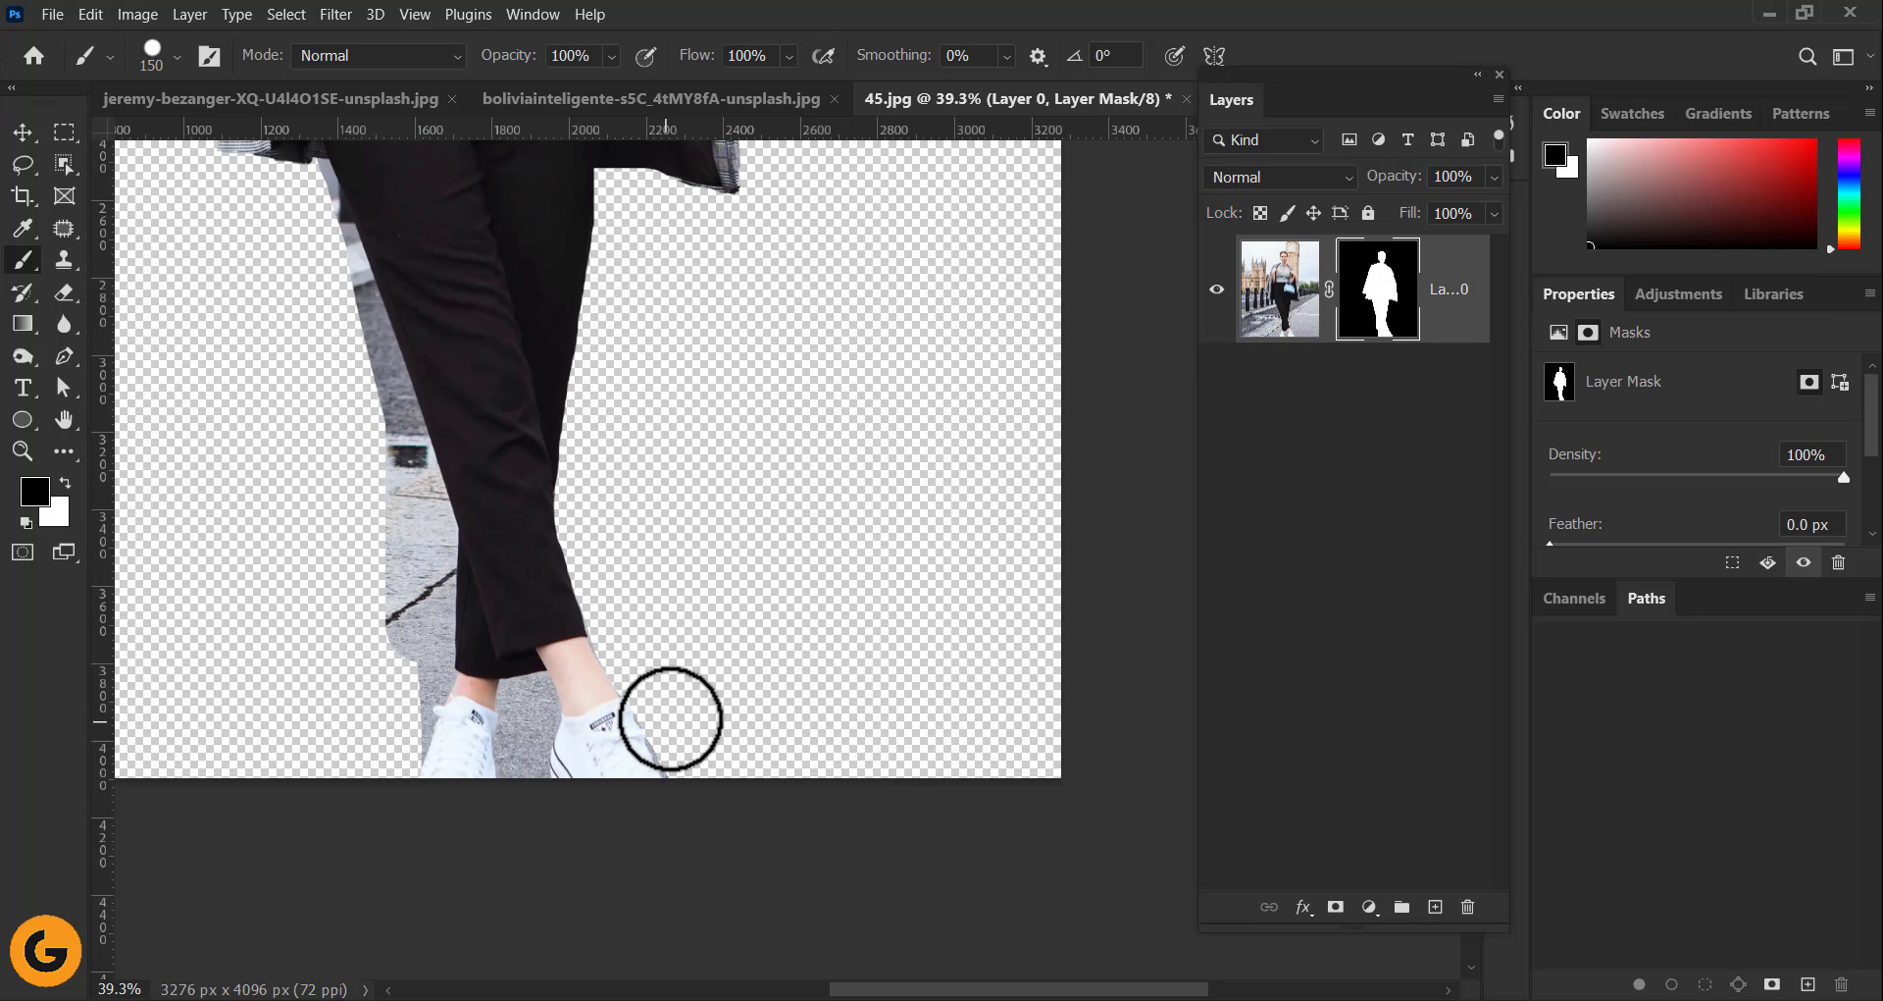
# - Paint black on the layer mask along the left edge of the trousers just below the jacket, cutting slightly into the leg
pyautogui.keyDown('alt'); pyautogui.click(431, 514); pyautogui.keyUp('alt')
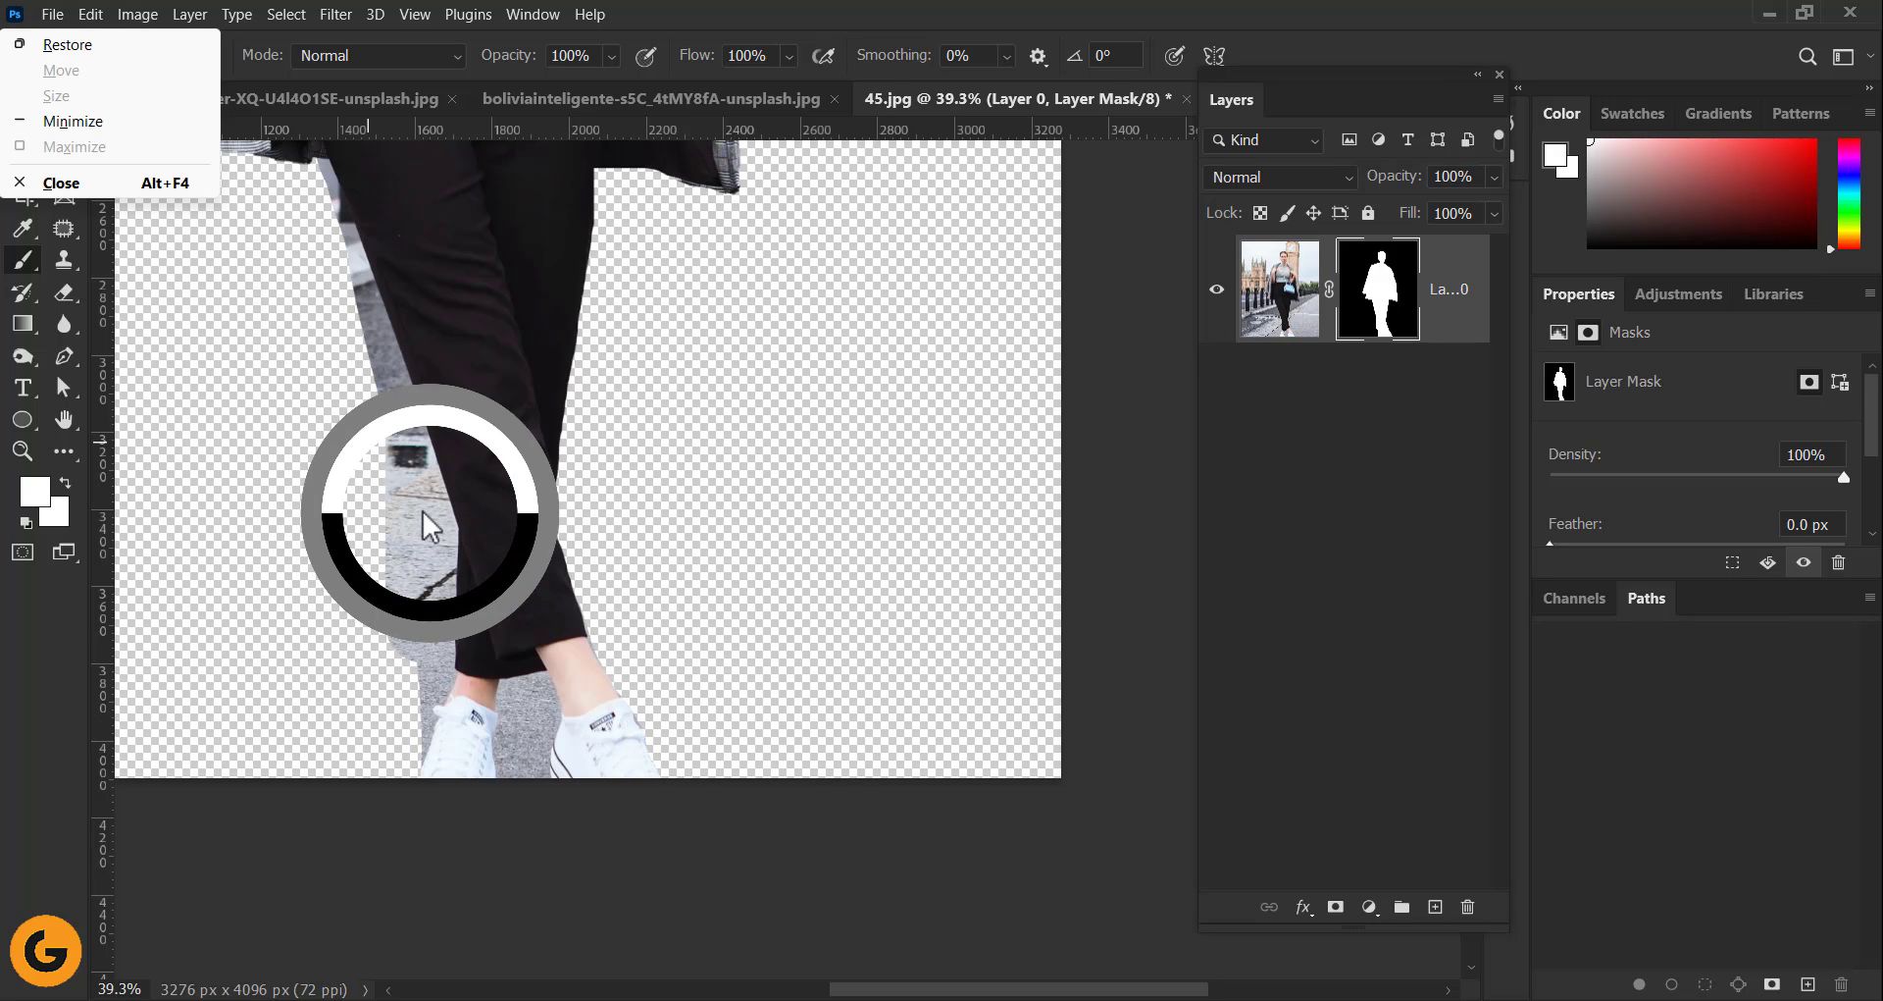
pyautogui.moveTo(395, 340); pyautogui.dragTo(465, 433)
pyautogui.click(343, 283)
pyautogui.hotkey('ctrl', 'z')
pyautogui.keyDown('alt'); pyautogui.click(307, 320); pyautogui.keyUp('alt')
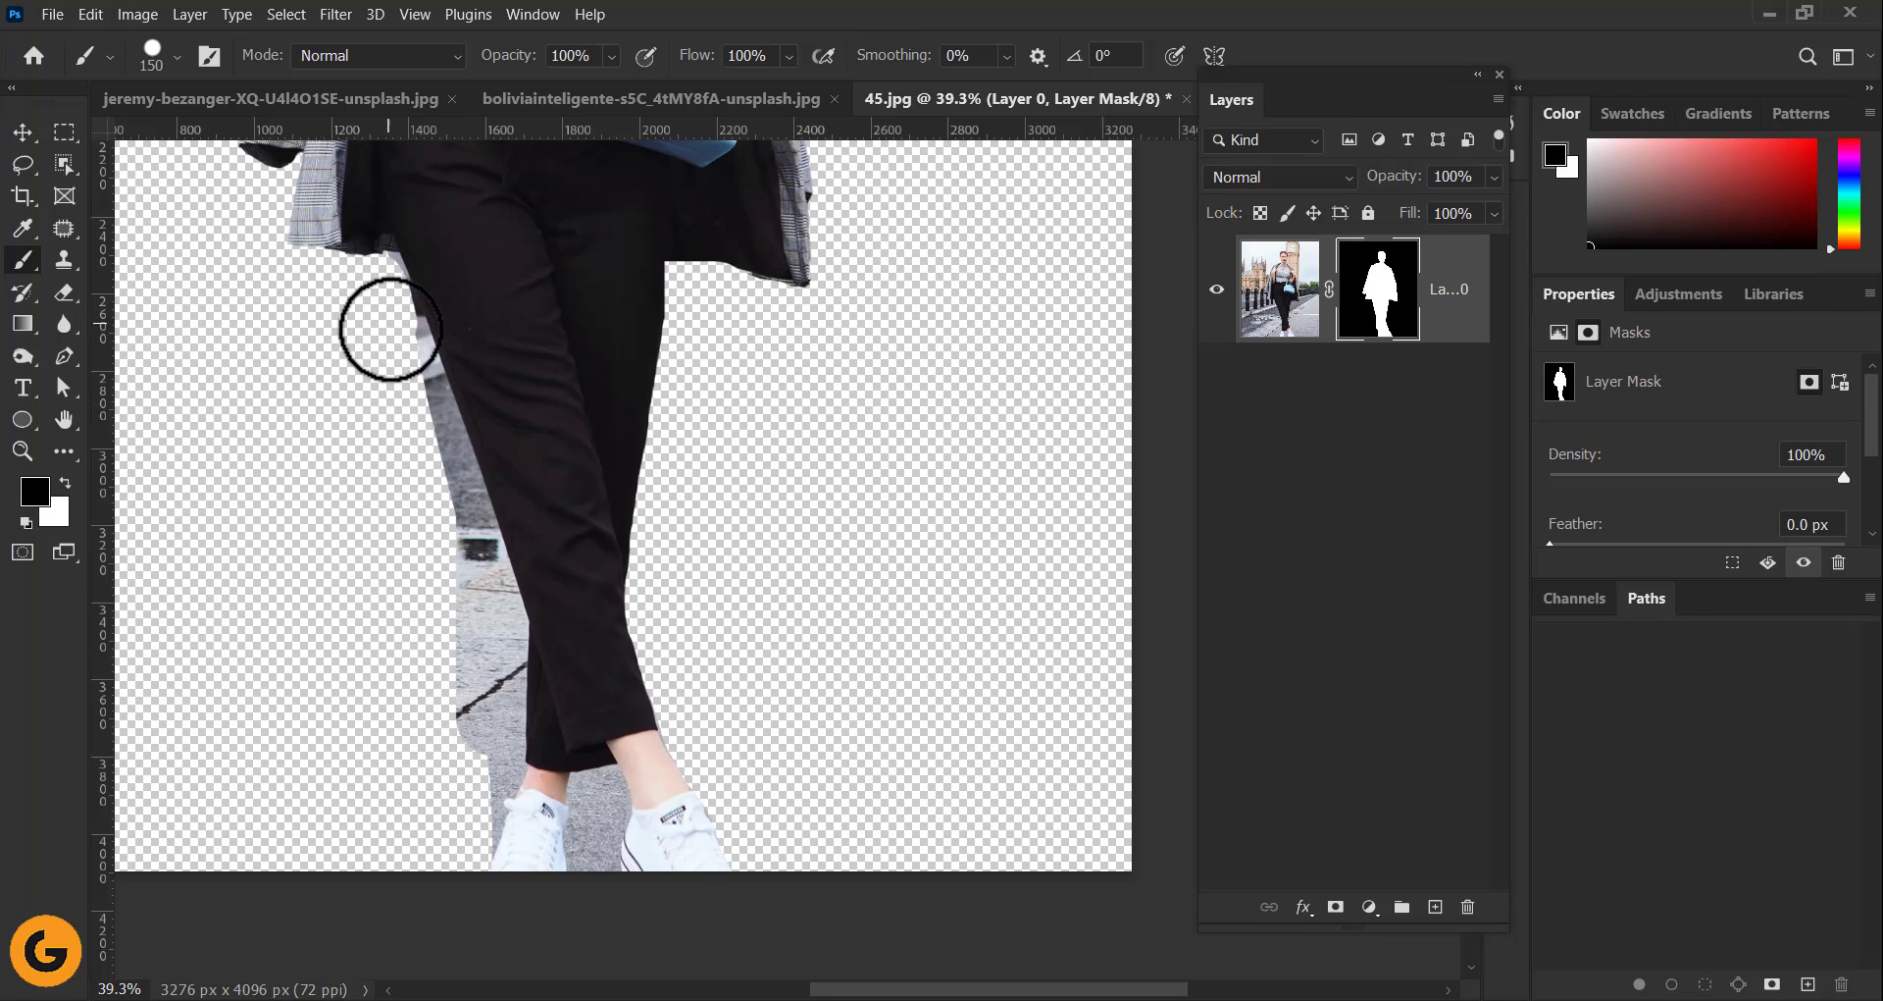
pyautogui.moveTo(402, 356)
pyautogui.mouseDown()
pyautogui.moveTo(419, 392)
pyautogui.moveTo(388, 277)
pyautogui.moveTo(443, 343)
pyautogui.mouseUp()
# - Paint white on the layer mask to restore the cut-away trouser edge just below the jacket
pyautogui.click(65, 484)
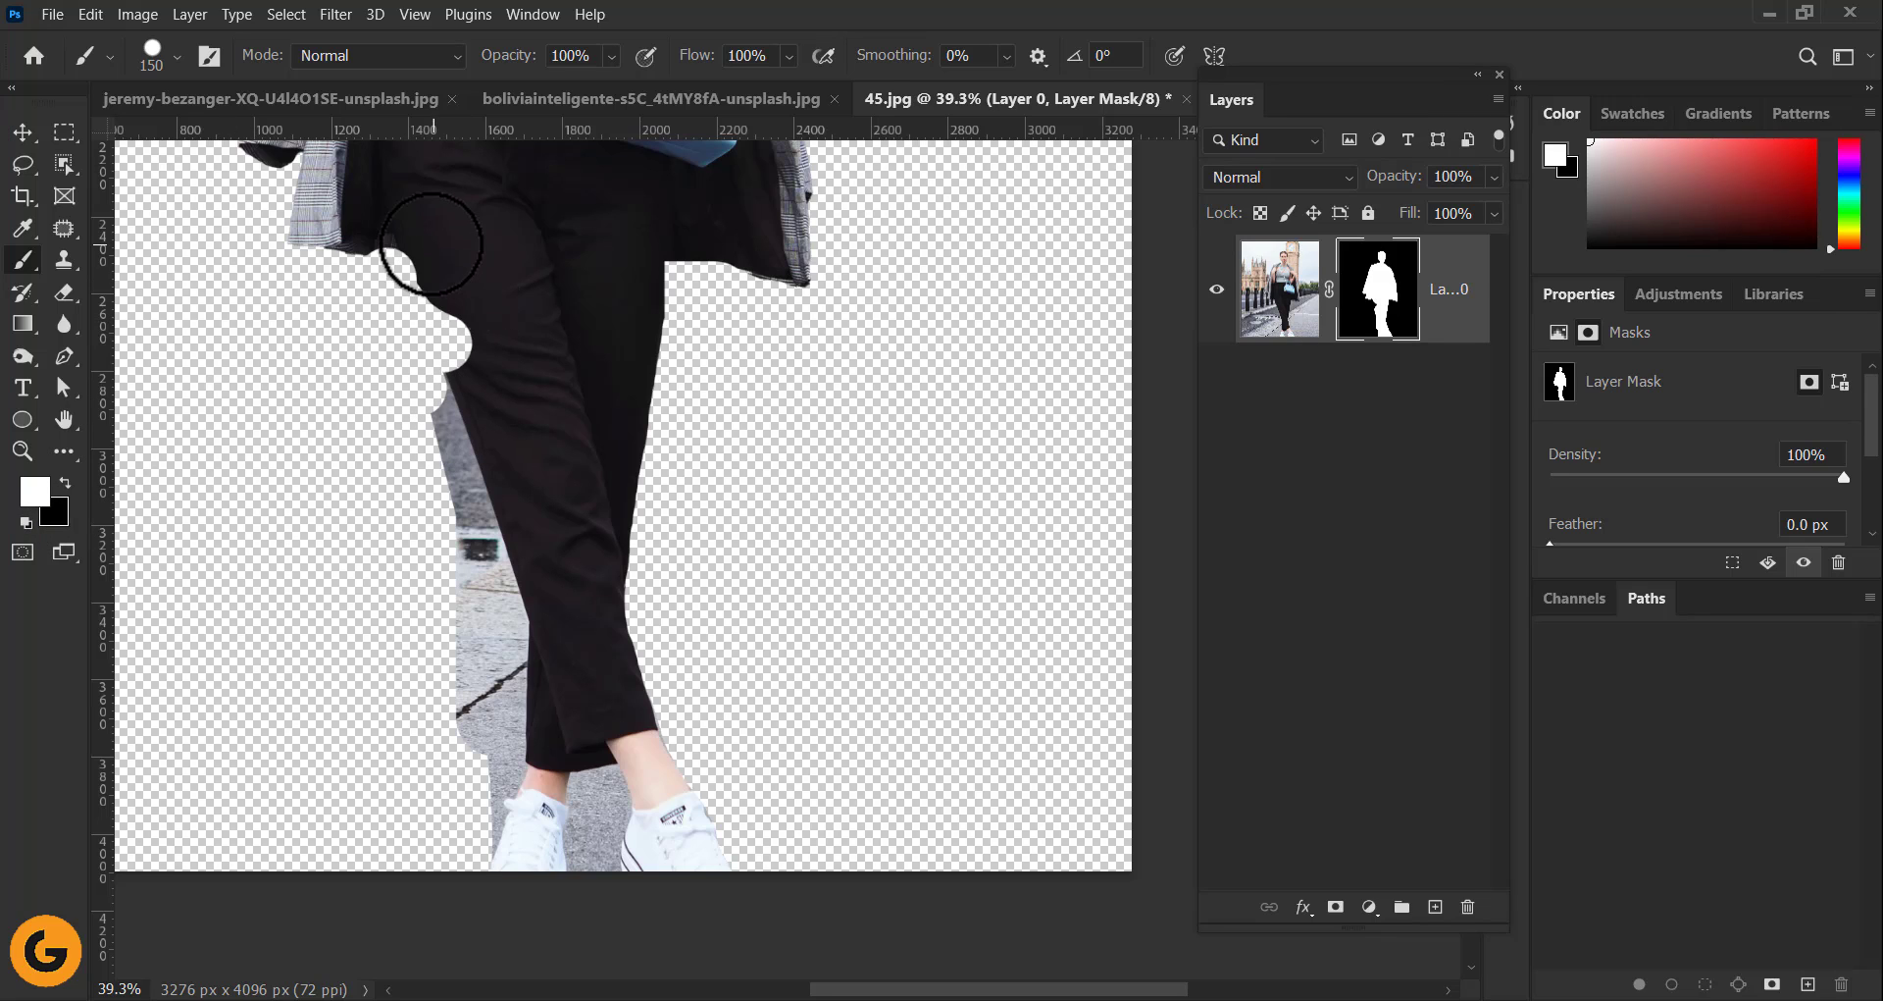
pyautogui.moveTo(421, 234); pyautogui.dragTo(517, 470)
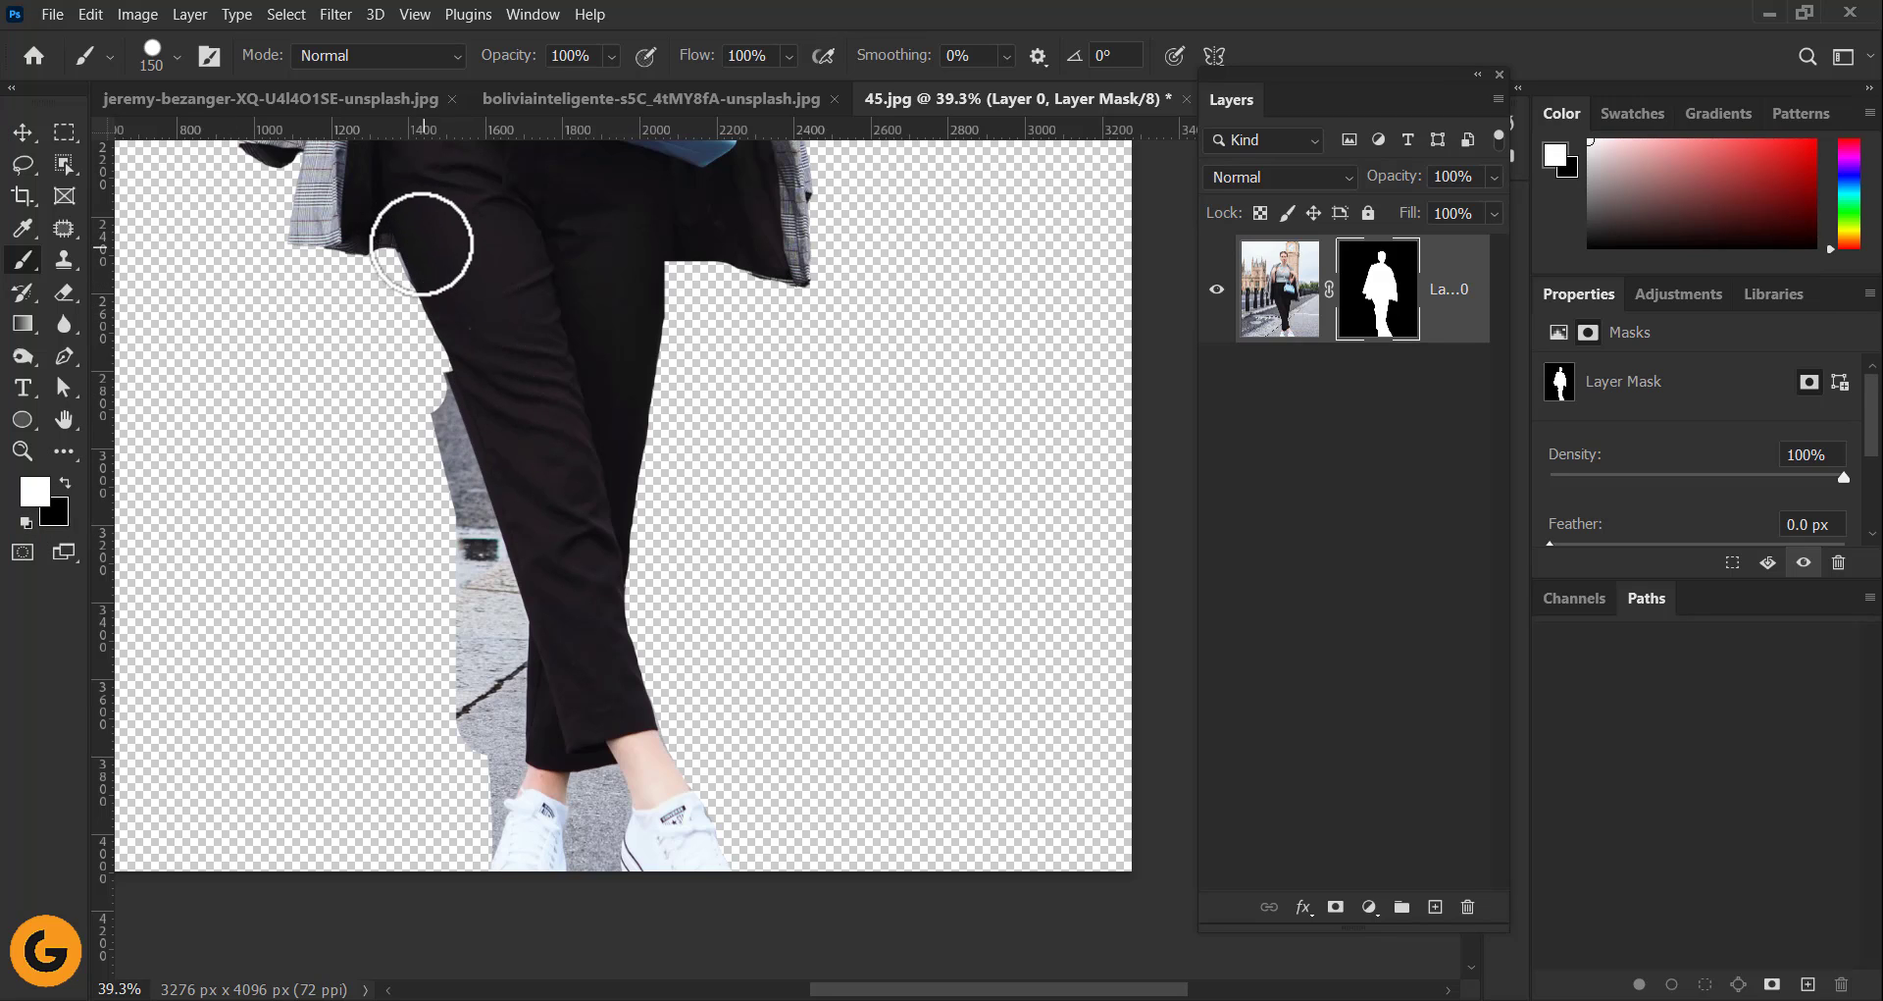
pyautogui.keyDown('alt'); pyautogui.scroll(-3, 623, 510); pyautogui.keyUp('alt')
pyautogui.keyDown('alt'); pyautogui.scroll(-1, 610, 522); pyautogui.keyUp('alt')
pyautogui.moveTo(795, 343); pyautogui.dragTo(812, 572)
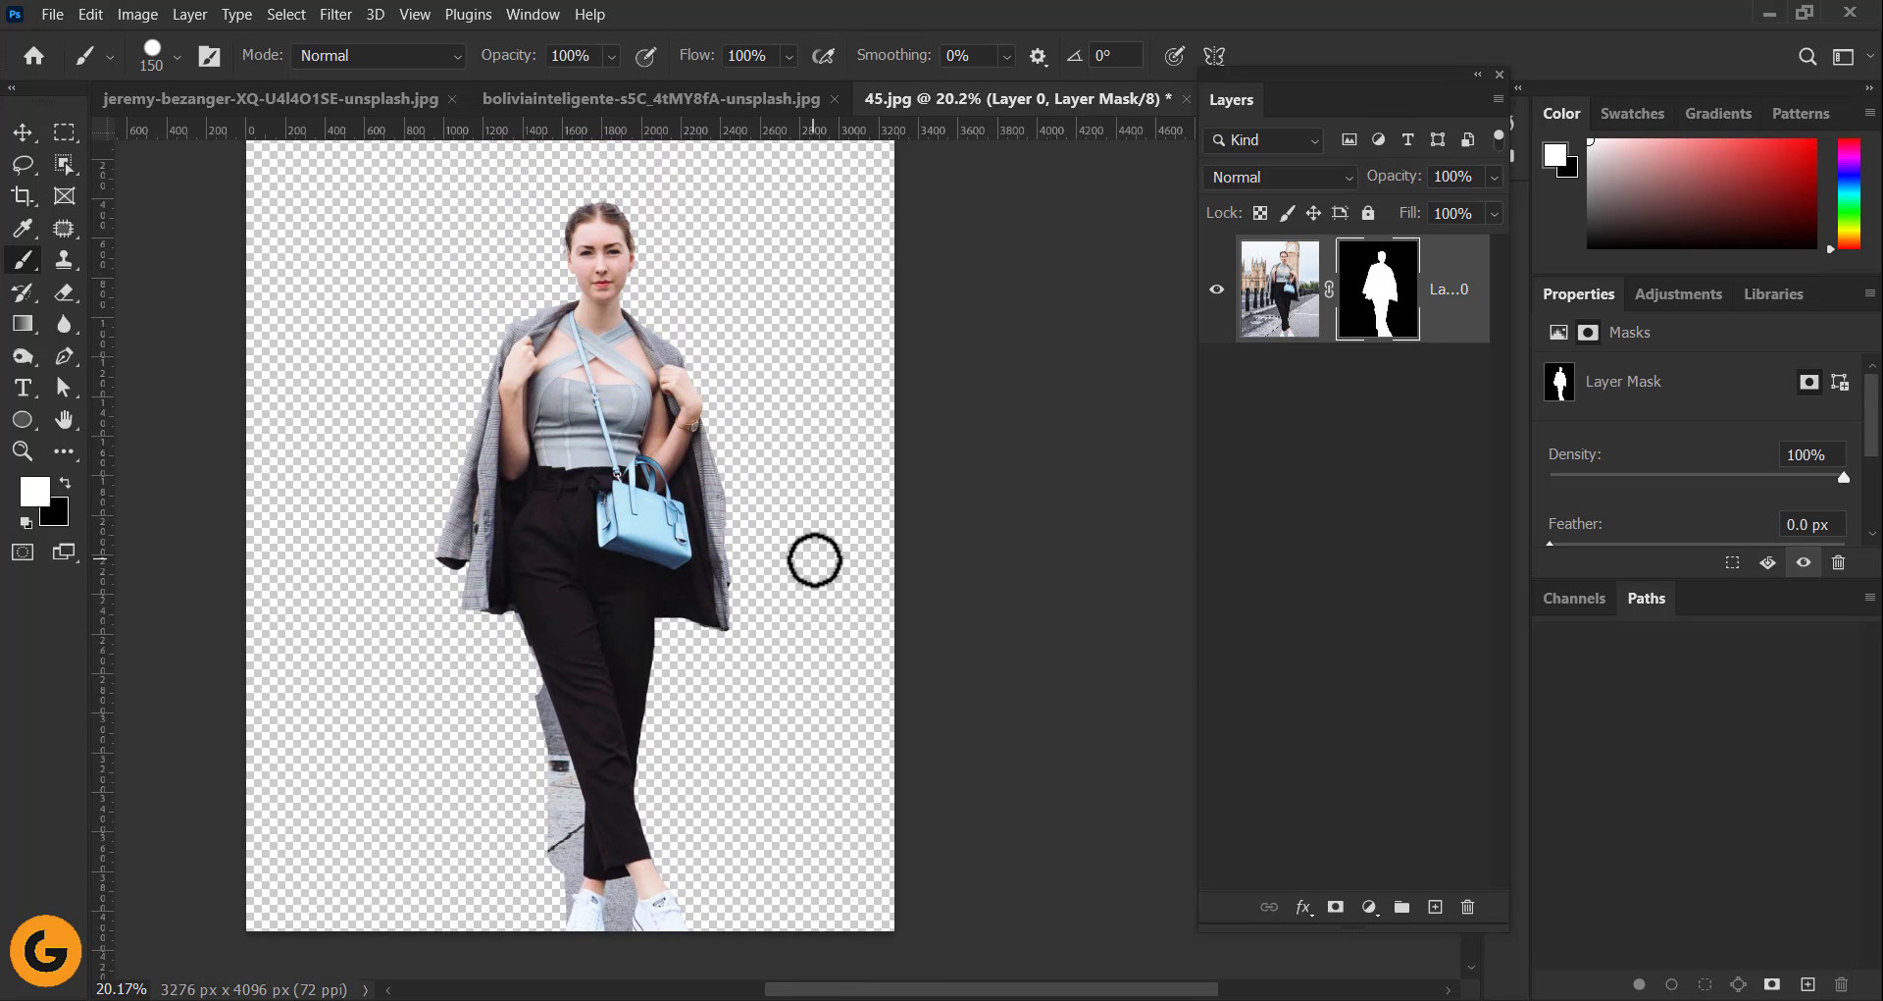